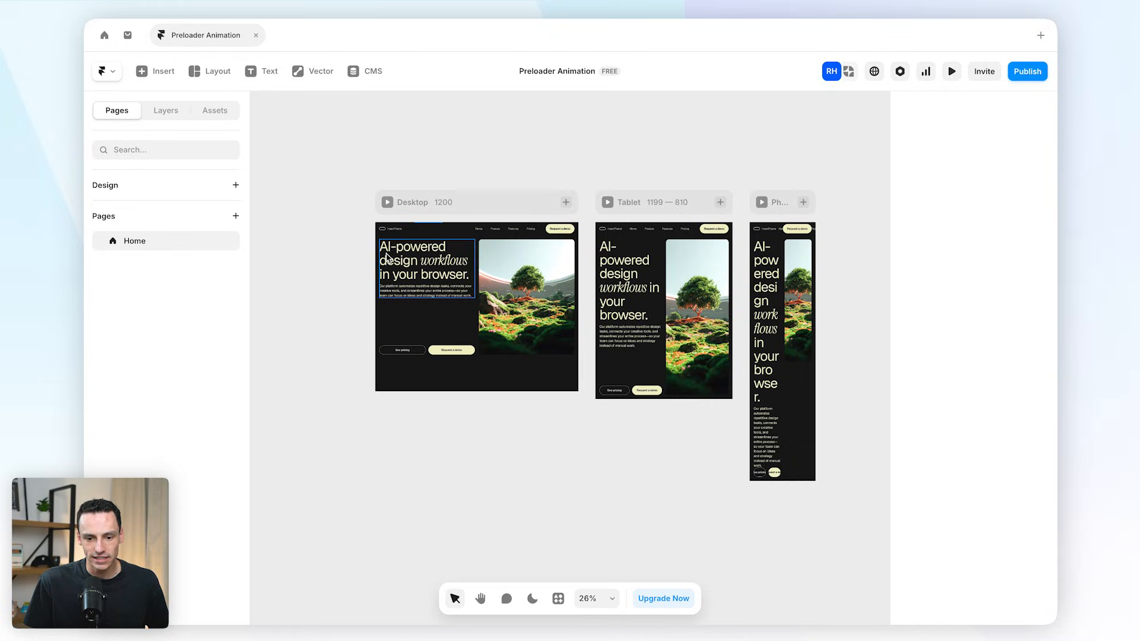
- Preview the Home page's hero section at desktop size and return to the canvas
scroll(556, 223, "up", 5)
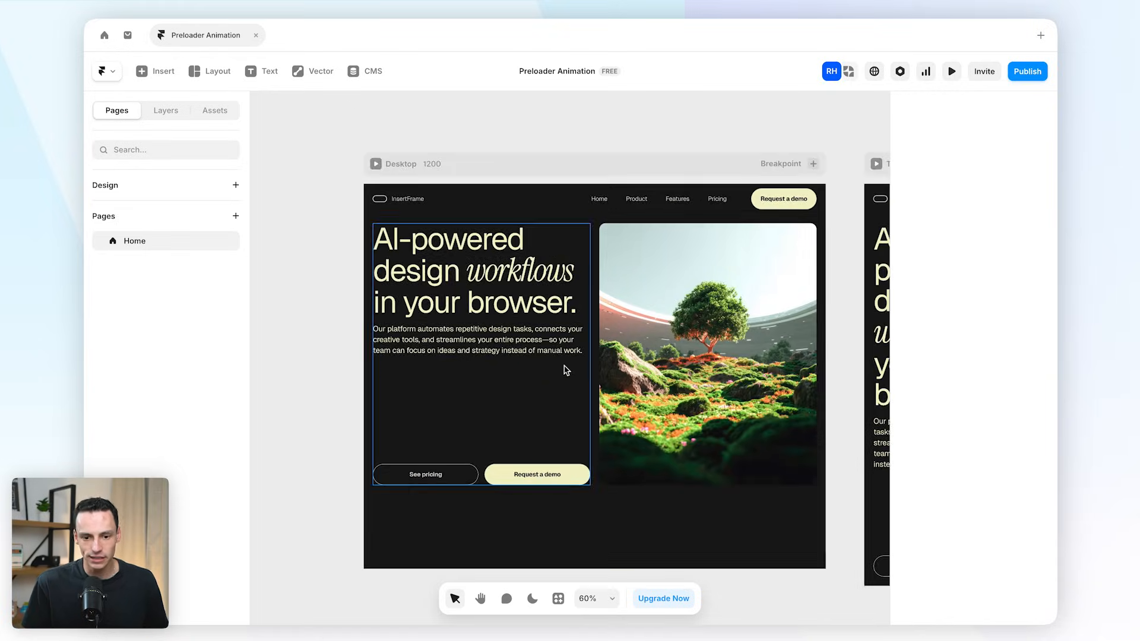
scroll(573, 372, "right", 2)
left_click(400, 343)
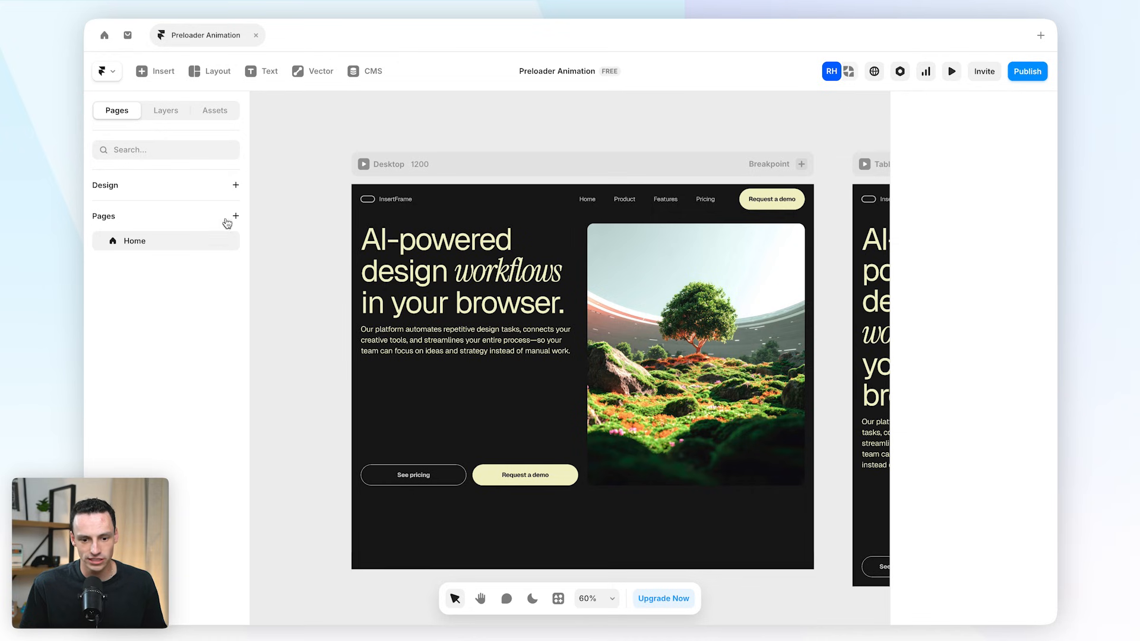
left_click(953, 72)
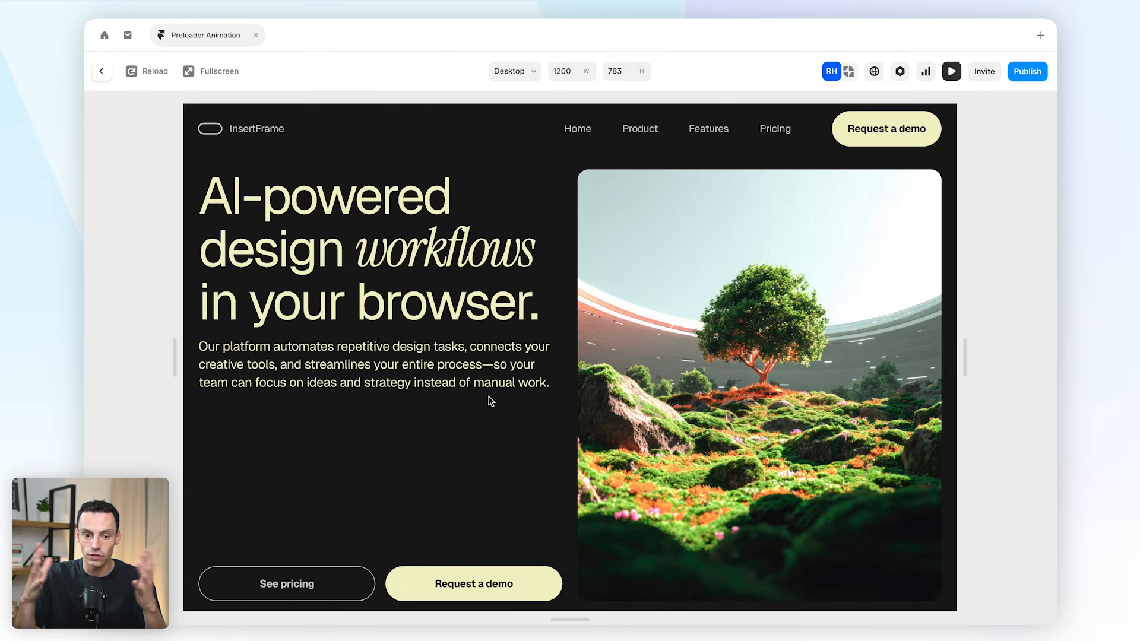
left_click(102, 71)
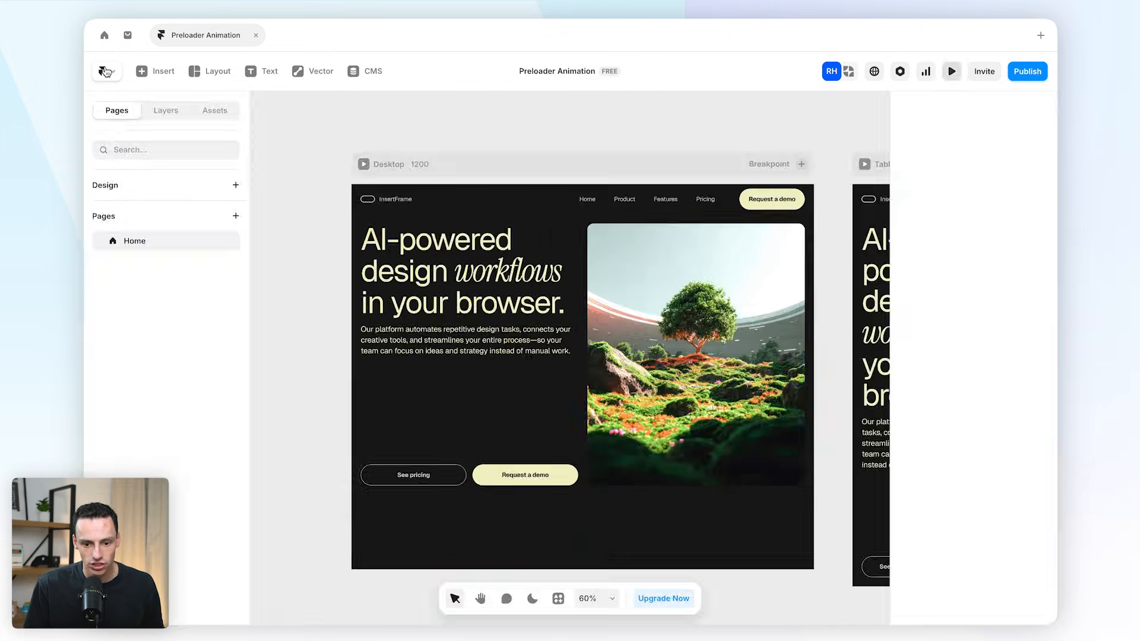
- Draw a frame about 847 × 432 above the Desktop breakpoint and show the page's layers
scroll(572, 259, "up", 3)
key("f")
left_click_drag(386, 125, 713, 290)
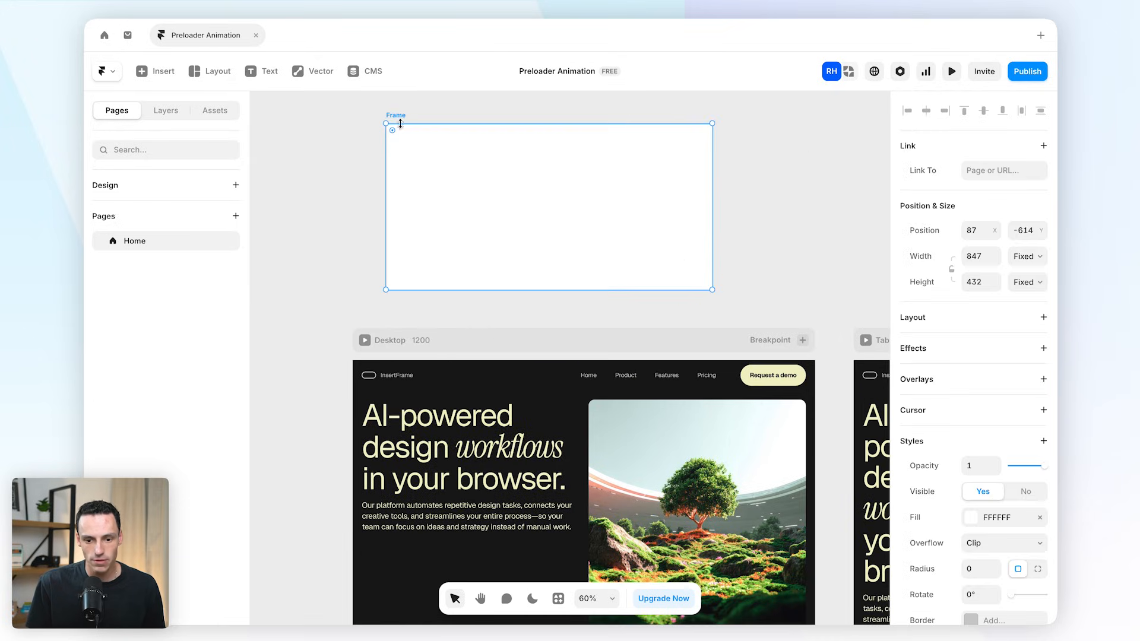
left_click(184, 112)
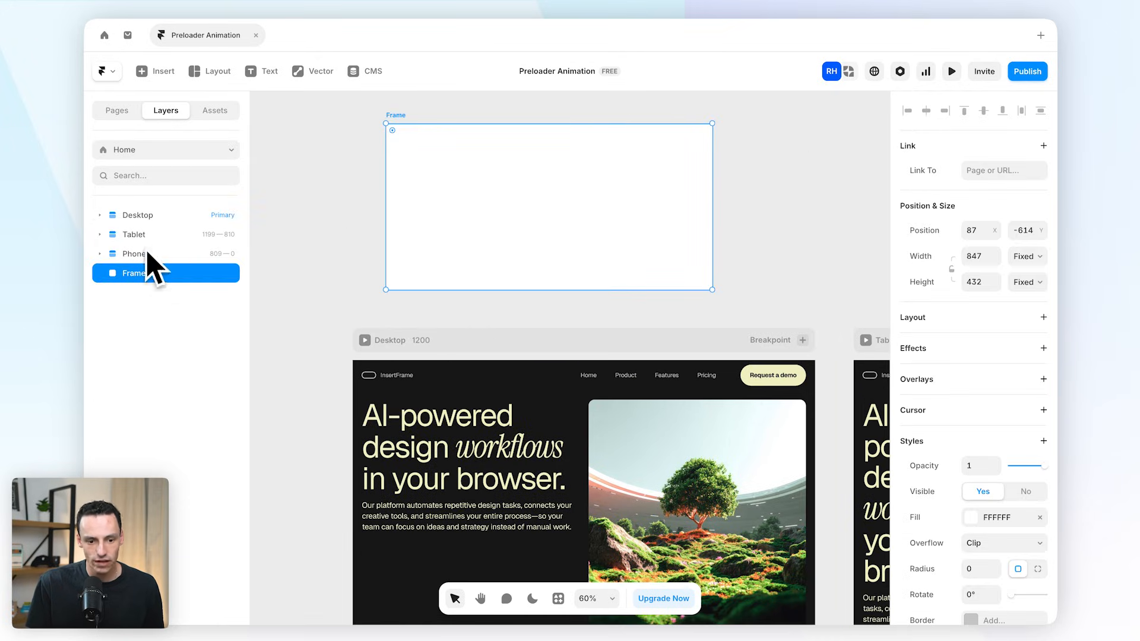
- Set the new frame's size to 1200 wide by 800 high and move it up away from the Desktop breakpoint
scroll(539, 260, "down", 3)
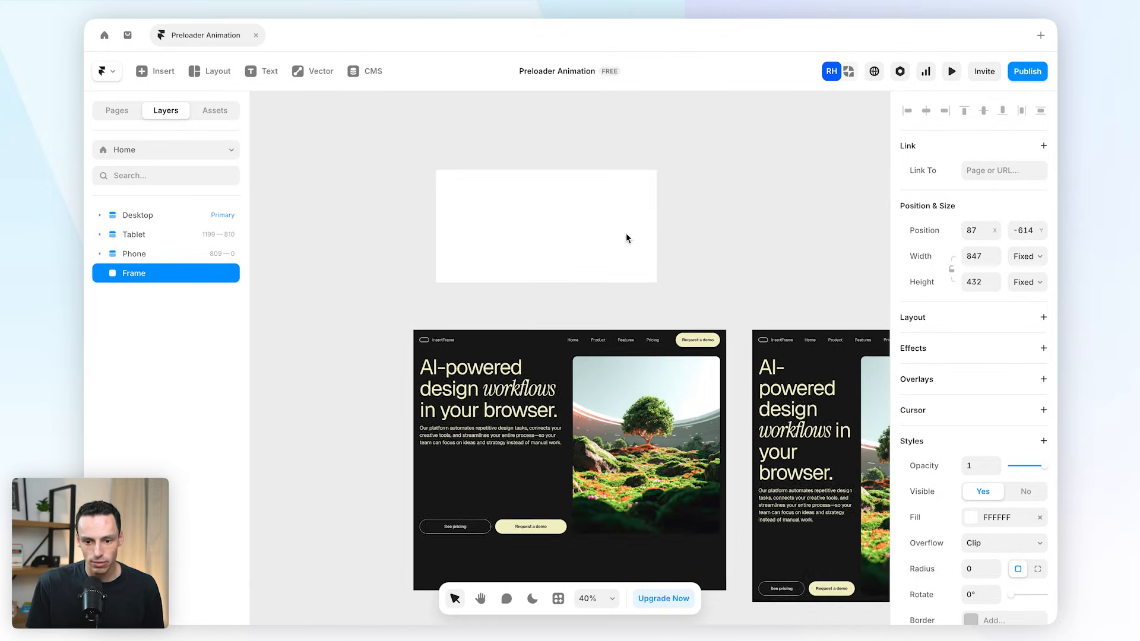
left_click(987, 256)
type("1200")
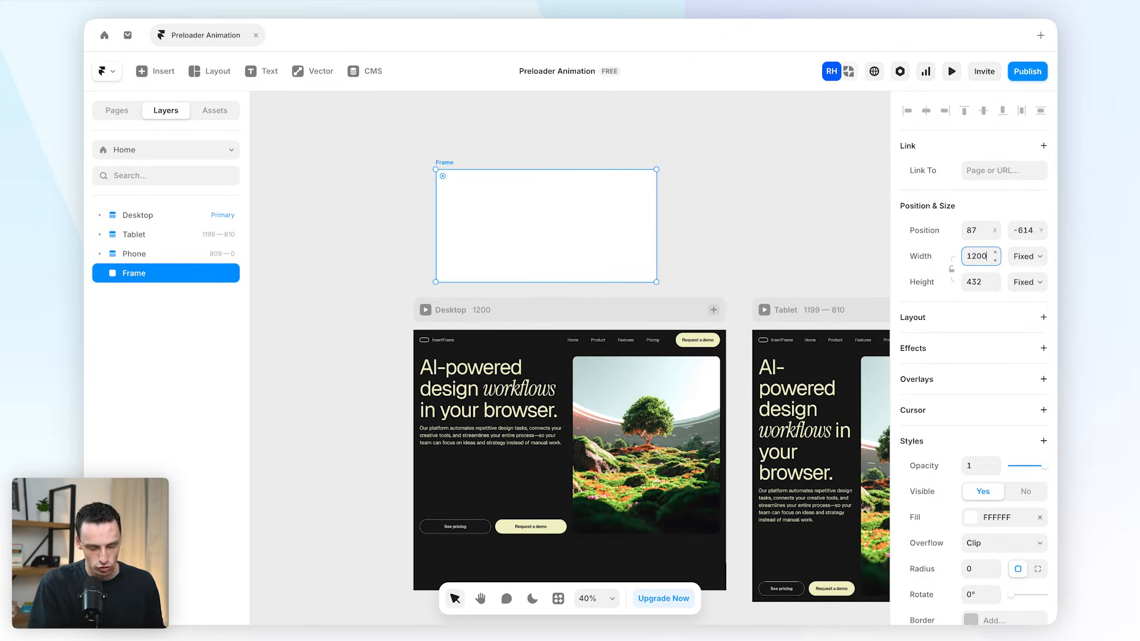
key("Return")
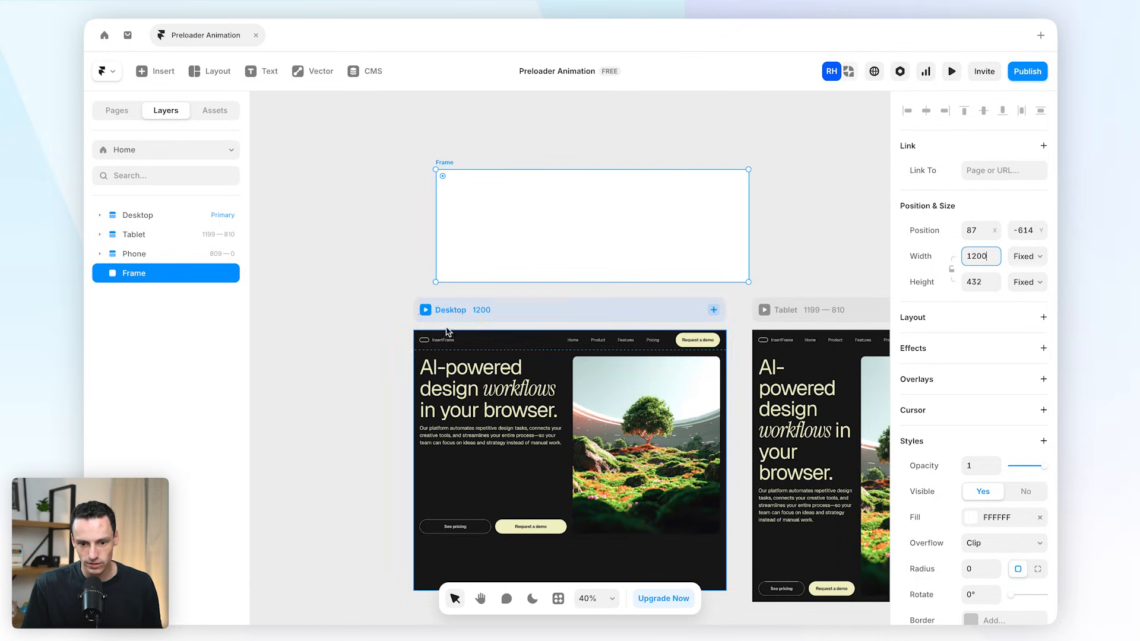
left_click_drag(537, 234, 521, 169)
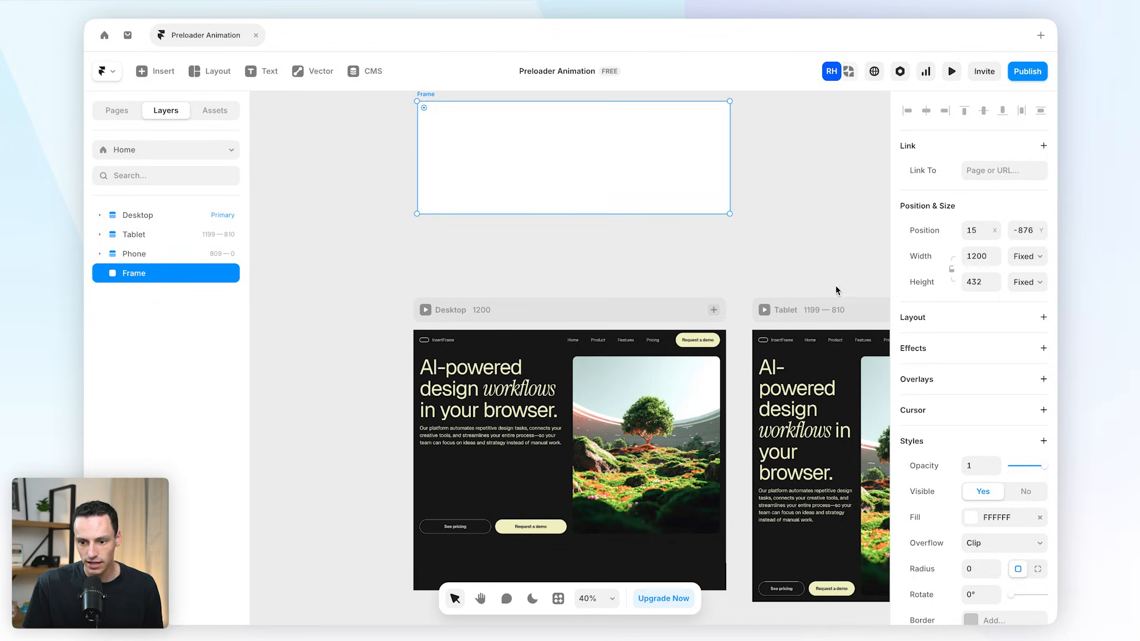
left_click(976, 280)
type("800")
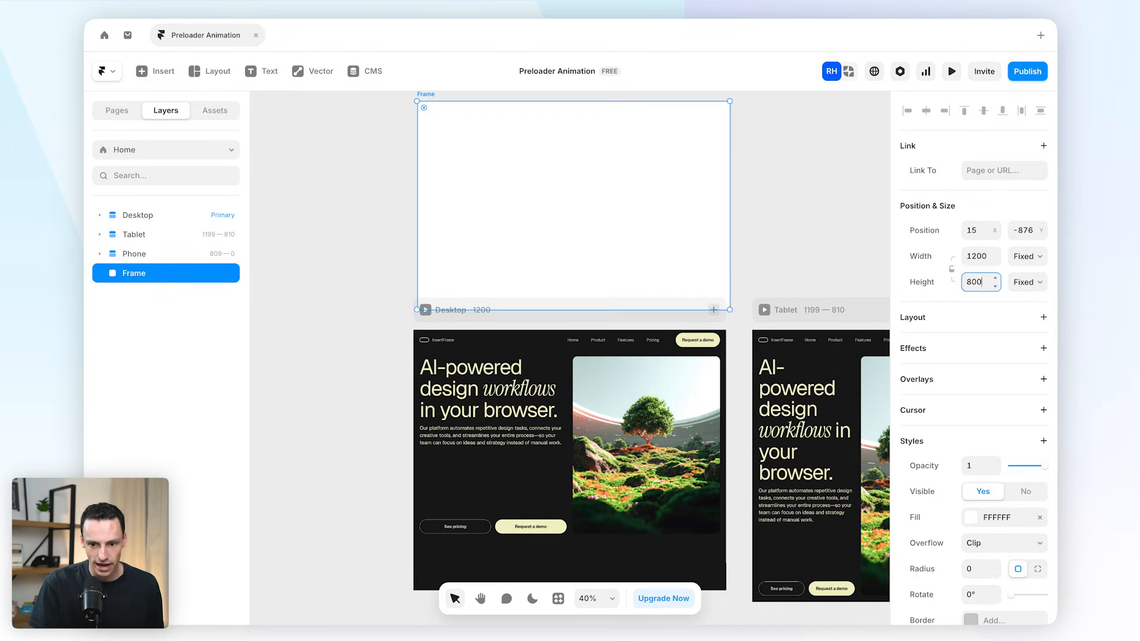
- Undo the accidental move of the Desktop breakpoint and align the frame above it at X 0, Y -982
scroll(641, 311, "up", 2)
left_click_drag(601, 322, 599, 298)
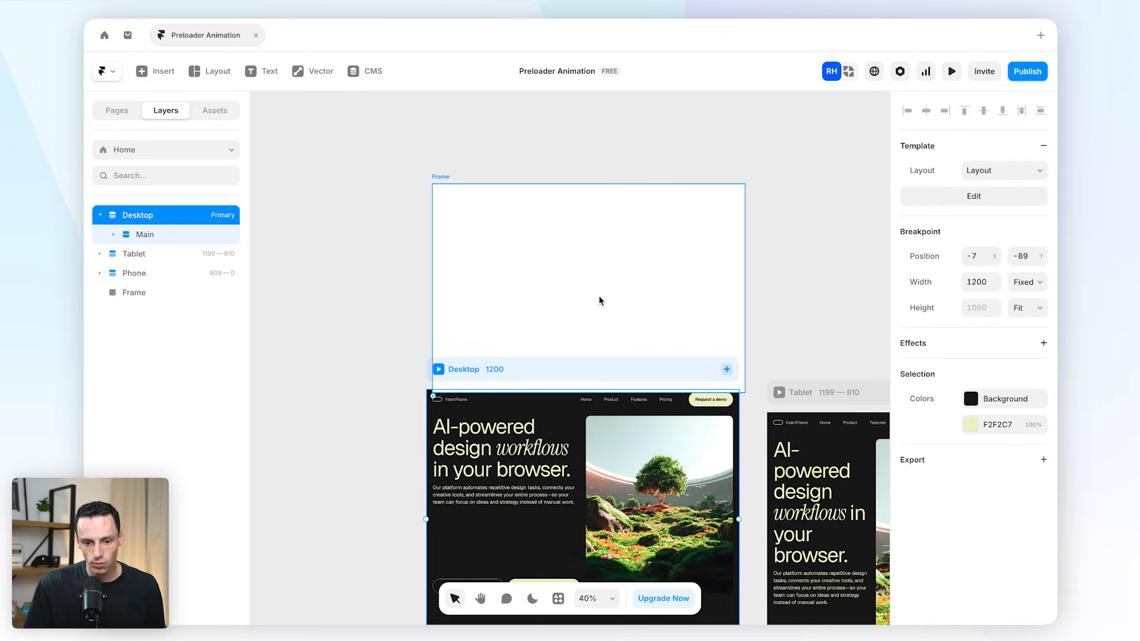
key("super+z")
left_click(570, 257)
left_click_drag(569, 257, 575, 253)
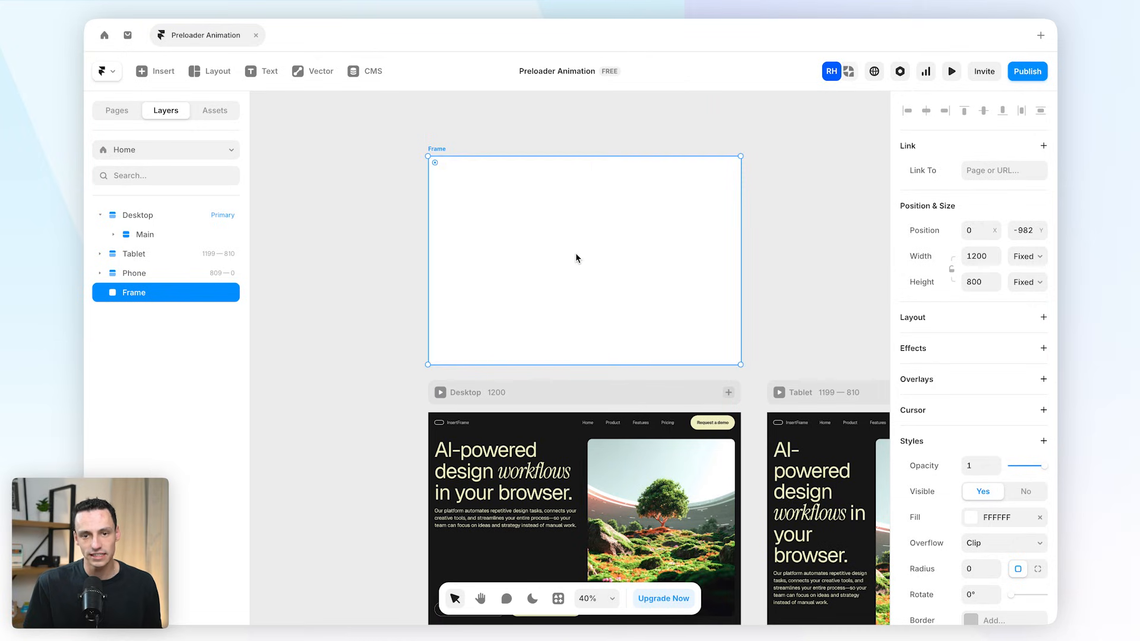
- Create a component named Preloader from the 1200 × 800 frame
right_click(588, 246)
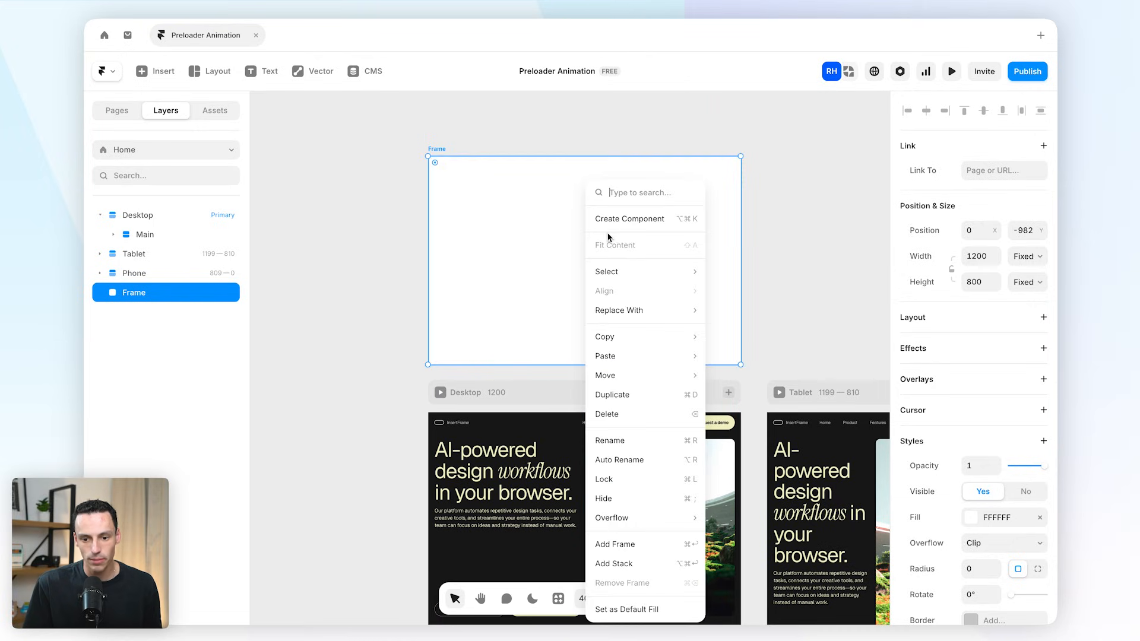
left_click(640, 221)
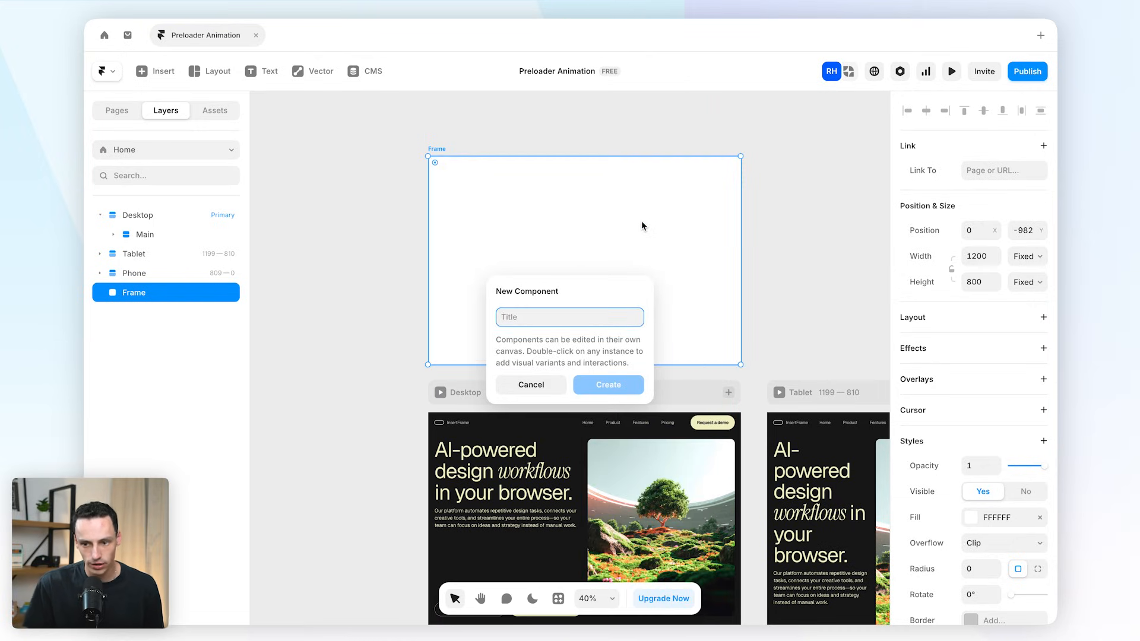
type("Preloader")
key("Return")
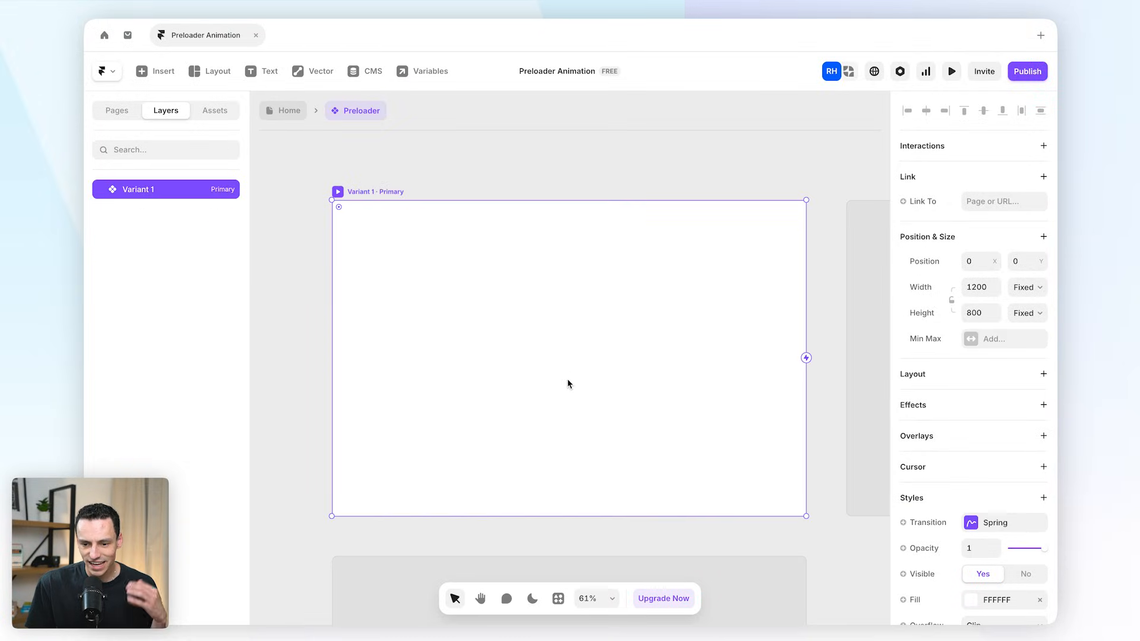
- Fill the component's primary variant with the Background colour style
scroll(986, 493, "down", 4)
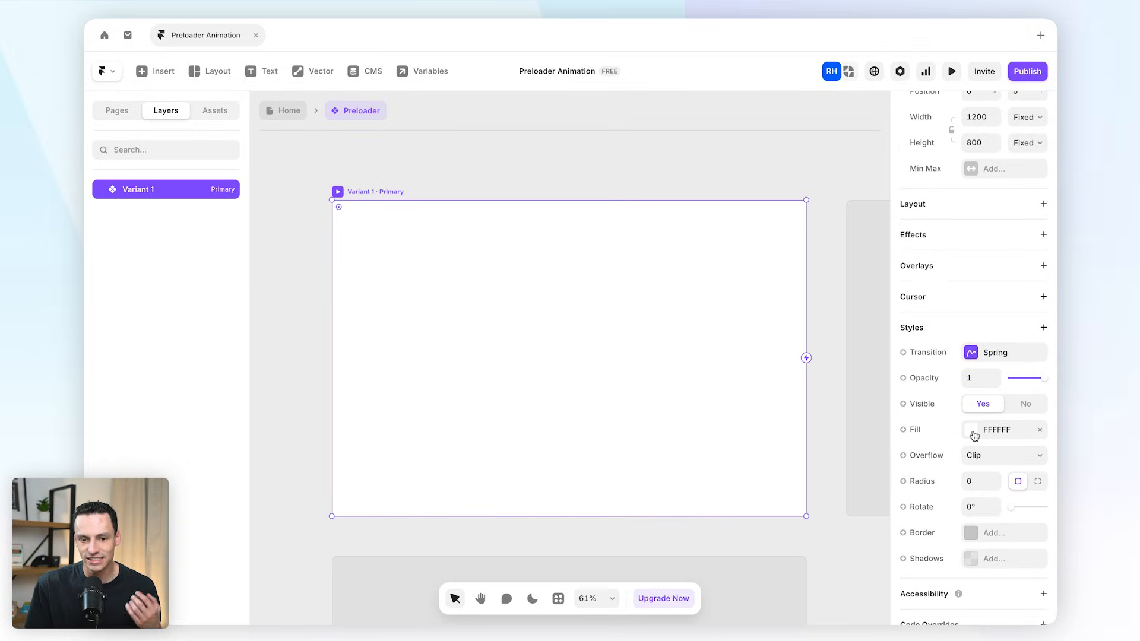
left_click(975, 436)
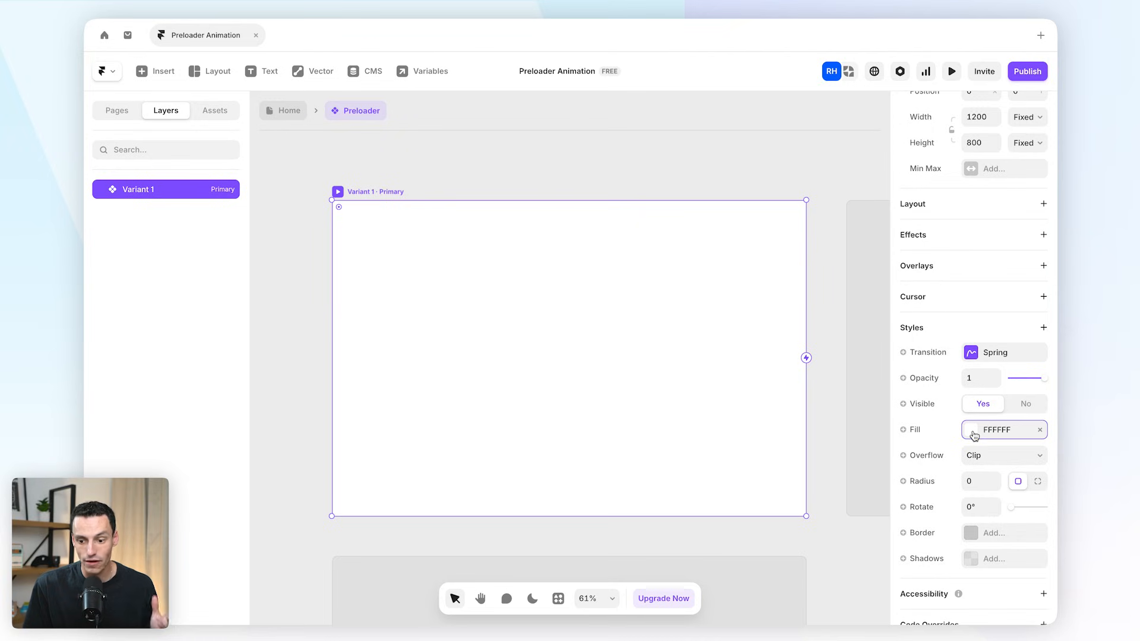
left_click(974, 436)
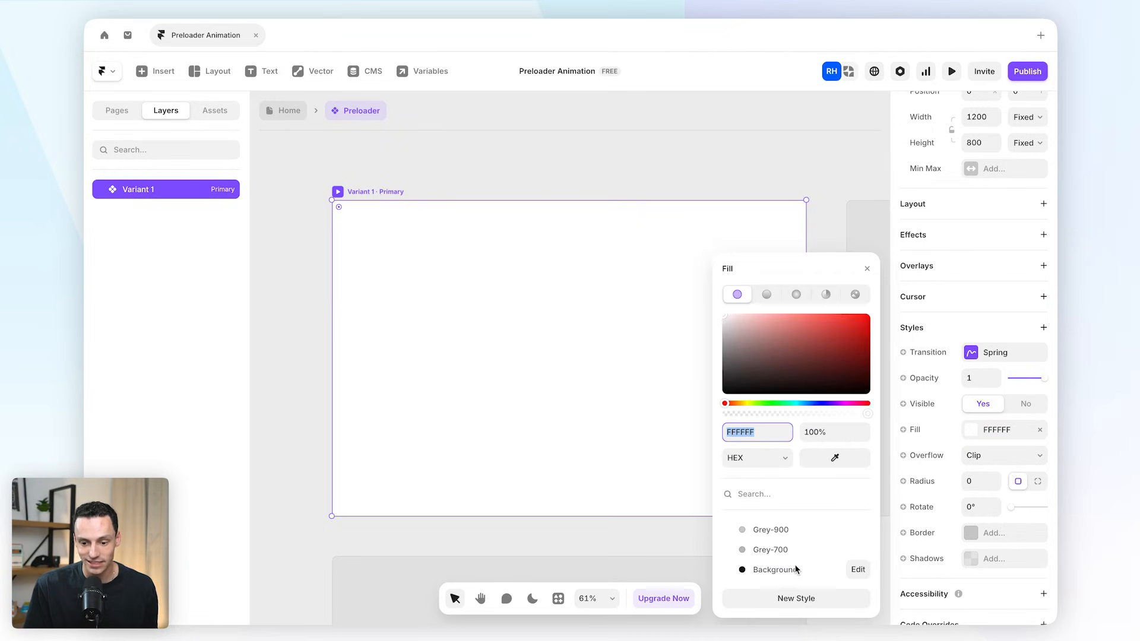
left_click(770, 571)
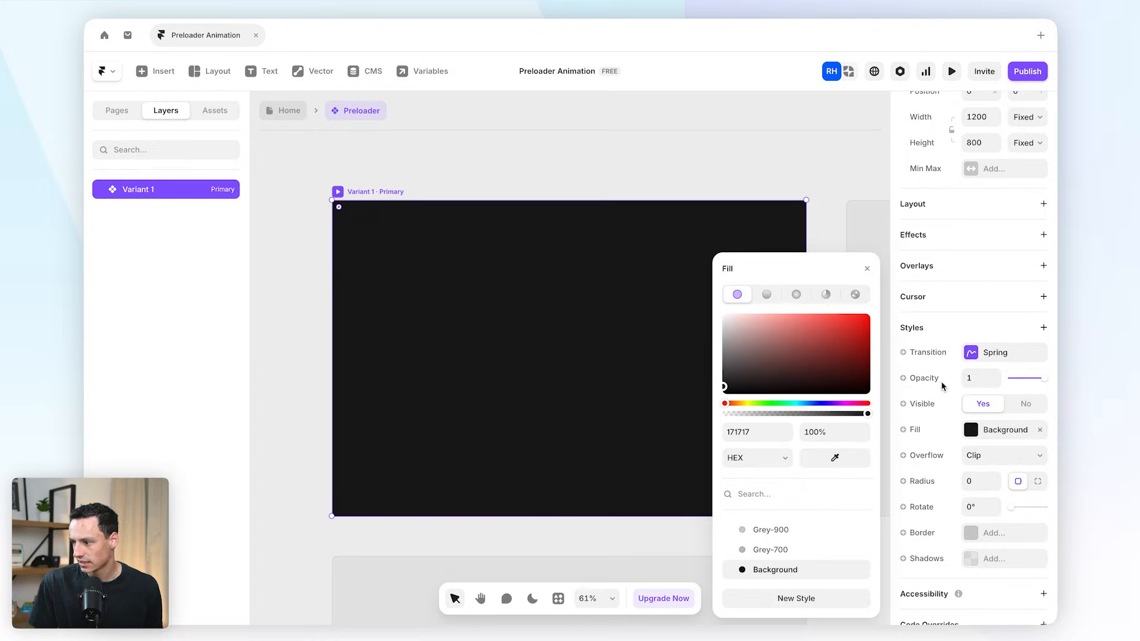
left_click(489, 167)
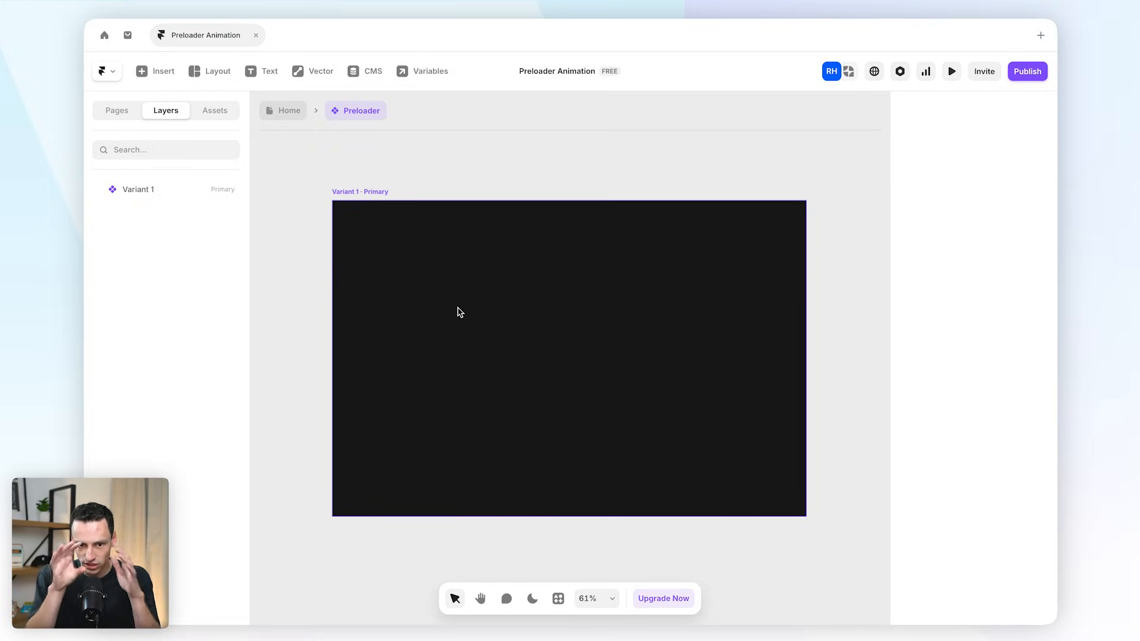
- Add the text "InsertFrame©" near the middle of the primary variant
key("t")
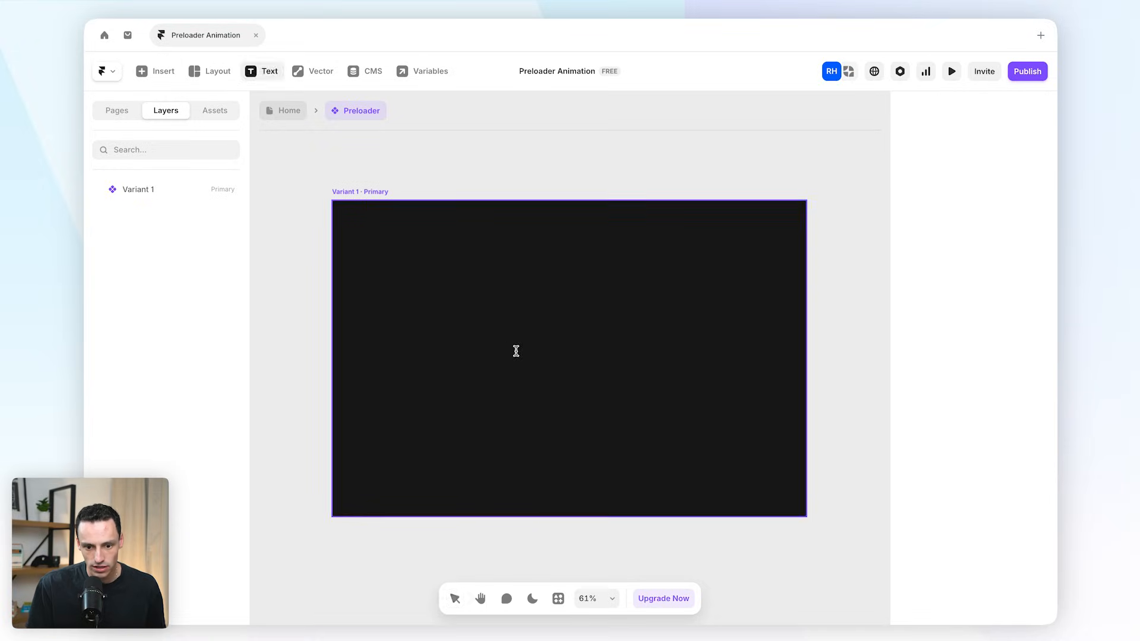
left_click(517, 353)
type("InsertFrame©")
key("Escape")
- Apply the H1 text style to the InsertFrame© text, after trying the 20m style
scroll(974, 502, "down", 7)
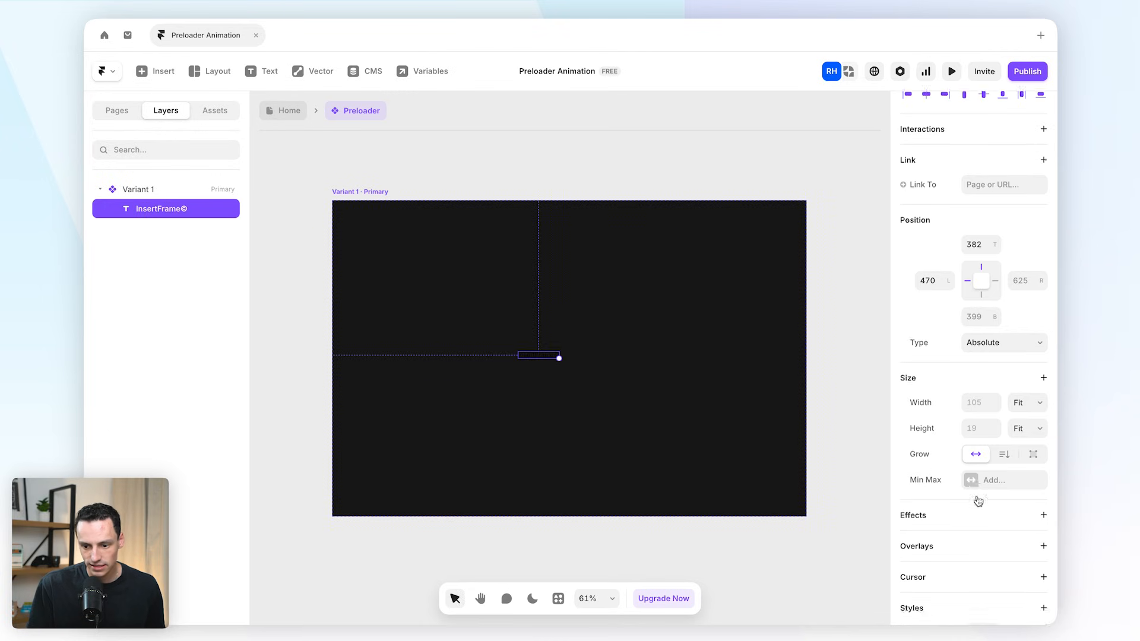
left_click(971, 428)
left_click_drag(747, 334, 678, 288)
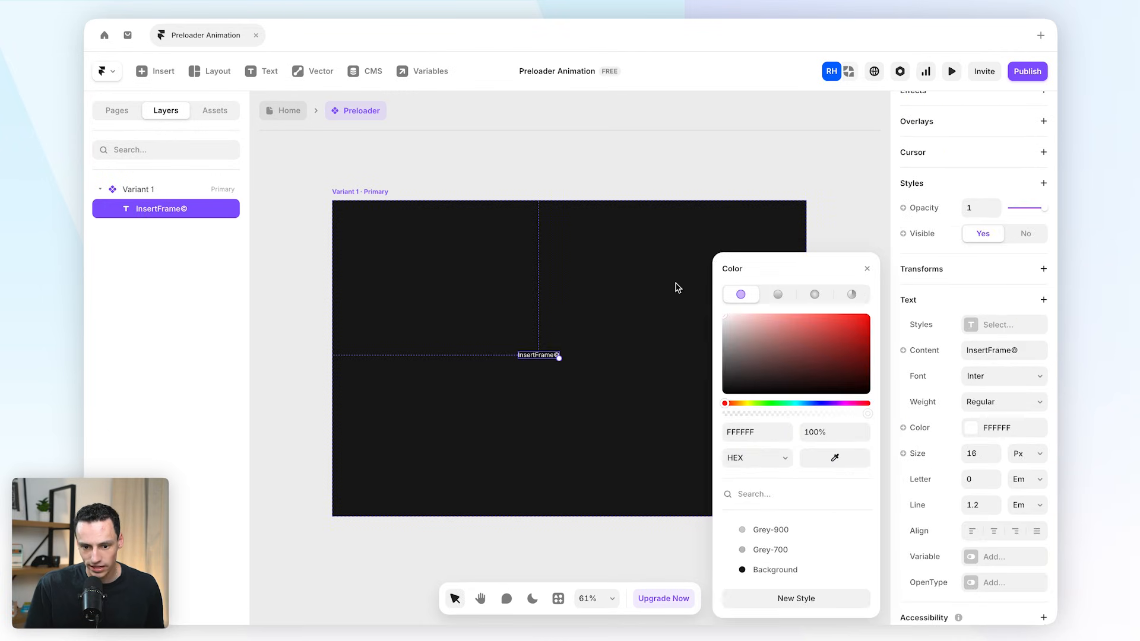
left_click(1007, 326)
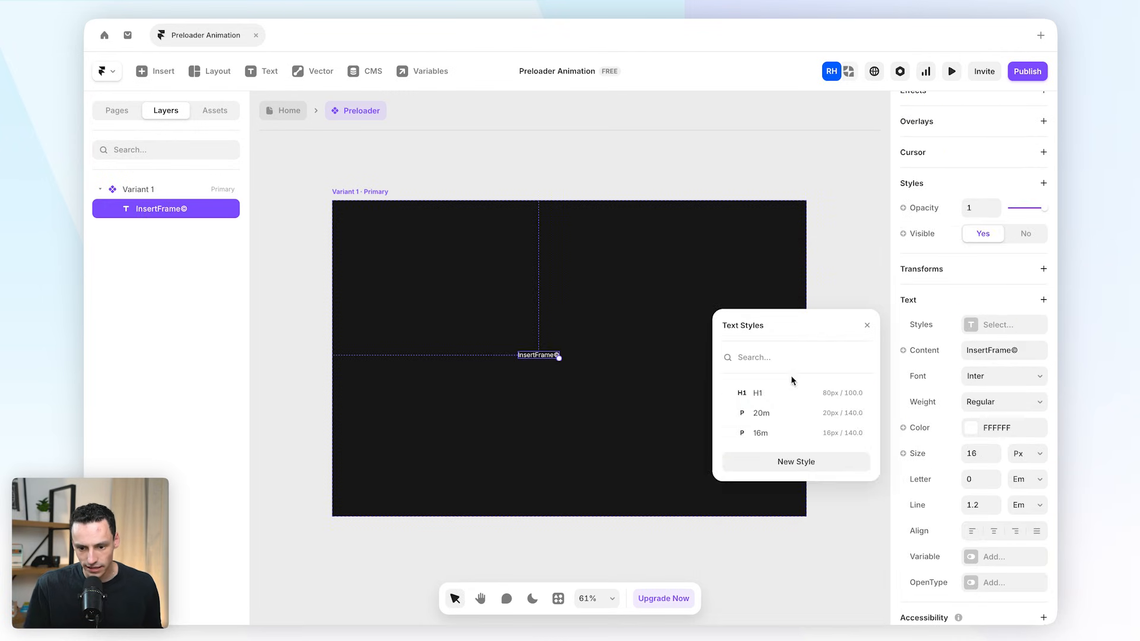
left_click(766, 415)
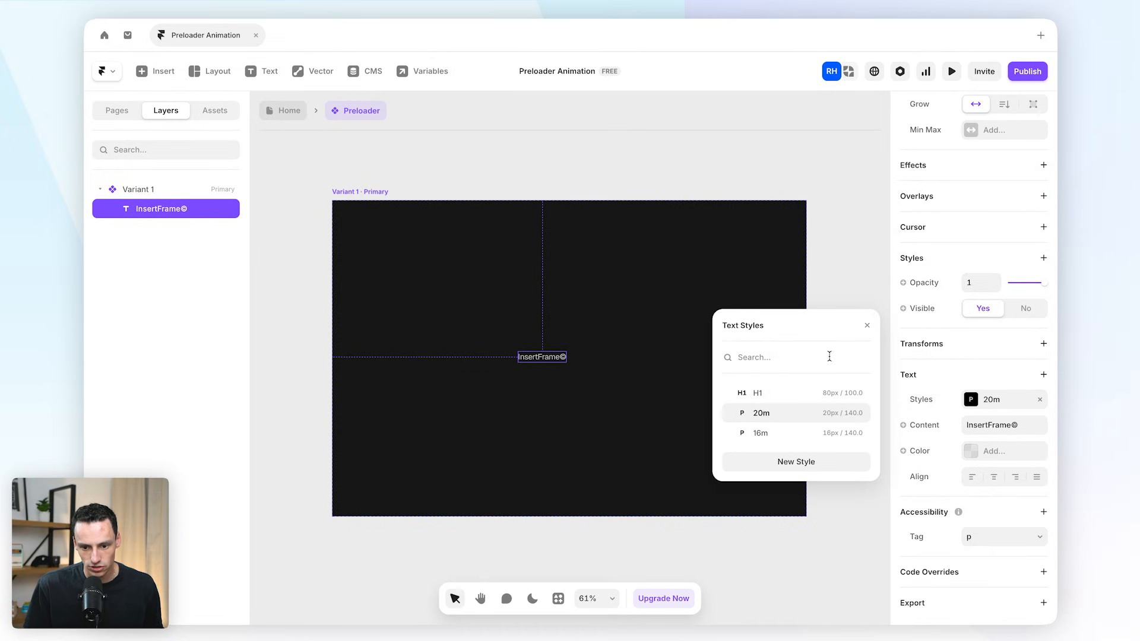
left_click(768, 395)
scroll(623, 402, "down", 2)
scroll(623, 402, "up", 3)
scroll(629, 380, "down", 1)
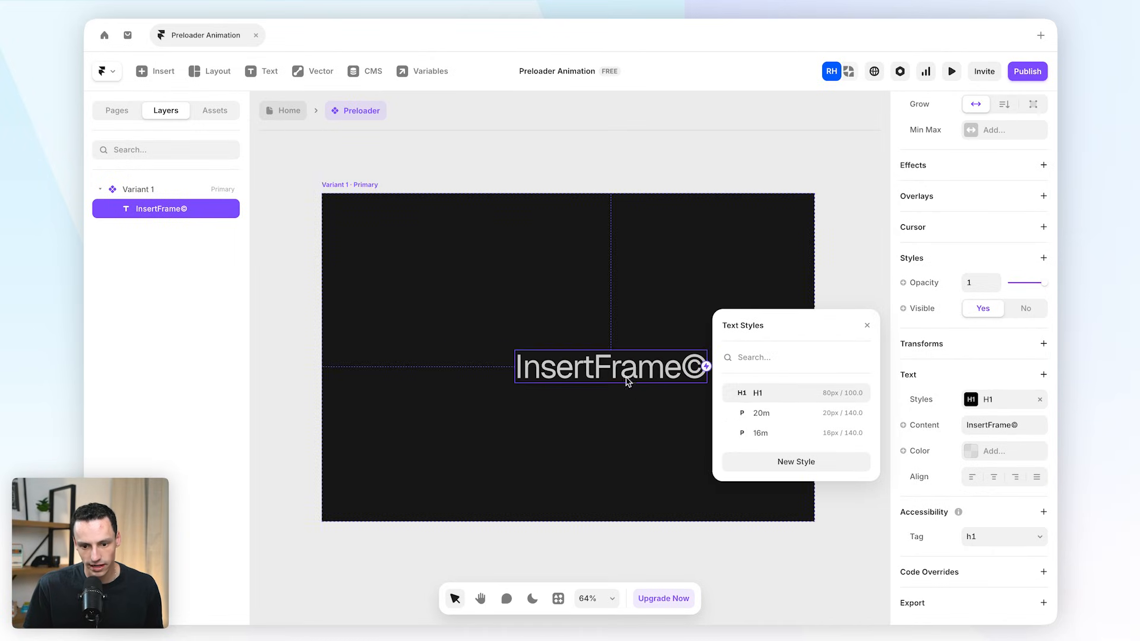
- Detach the text style from the InsertFrame© text and set its size to 48 px
left_click(1040, 399)
left_click(980, 532)
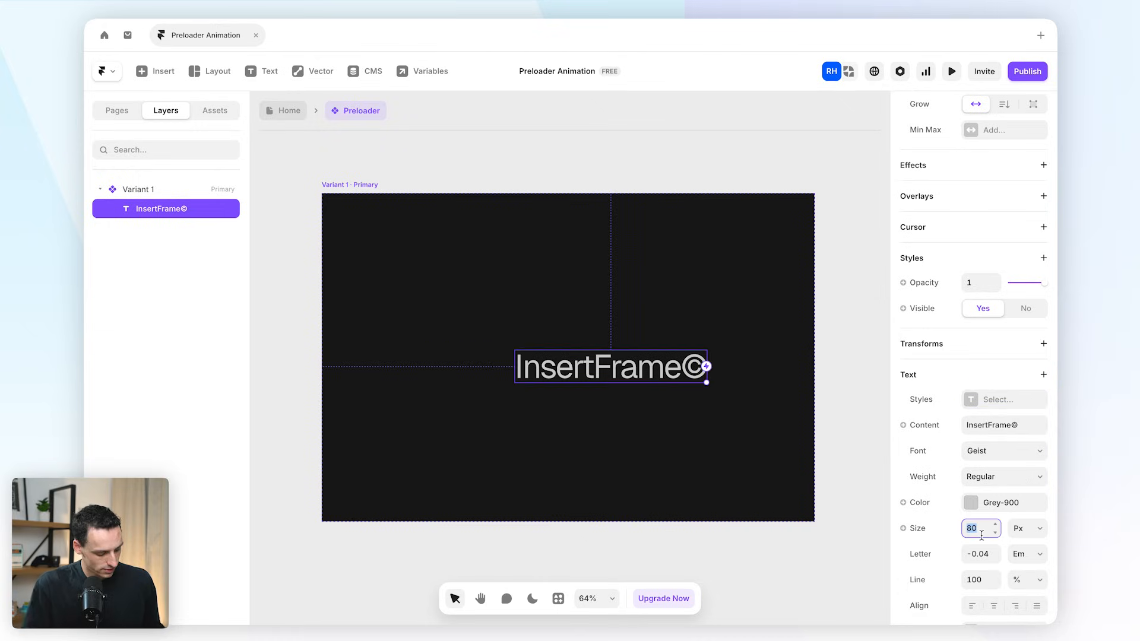
type("48")
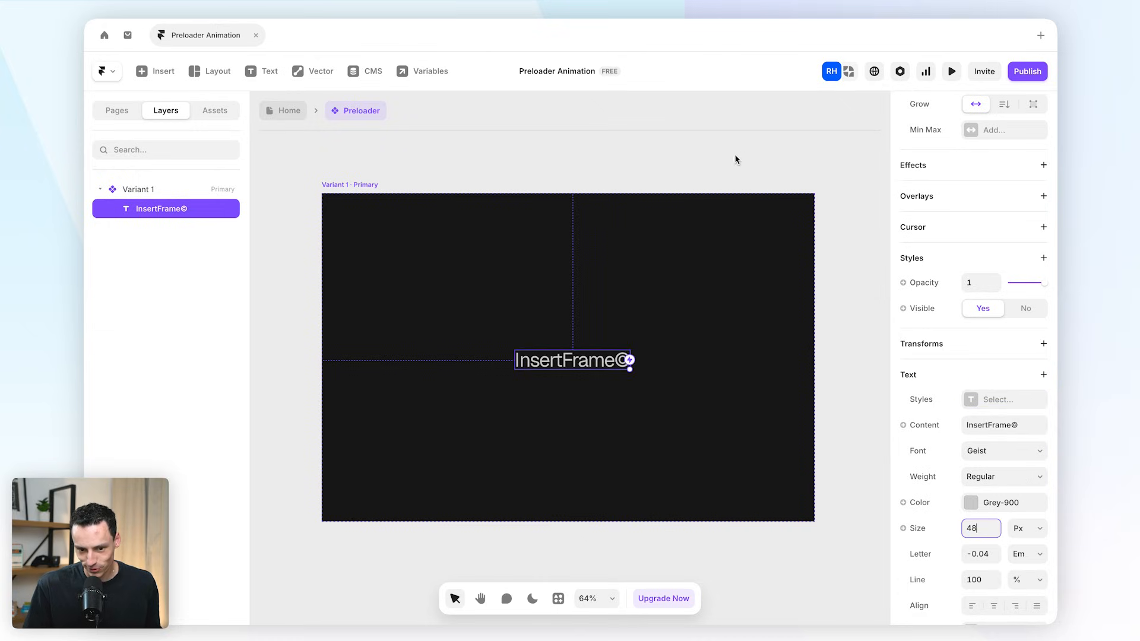
- Move the InsertFrame© text to the centre of the primary variant
left_click(370, 187)
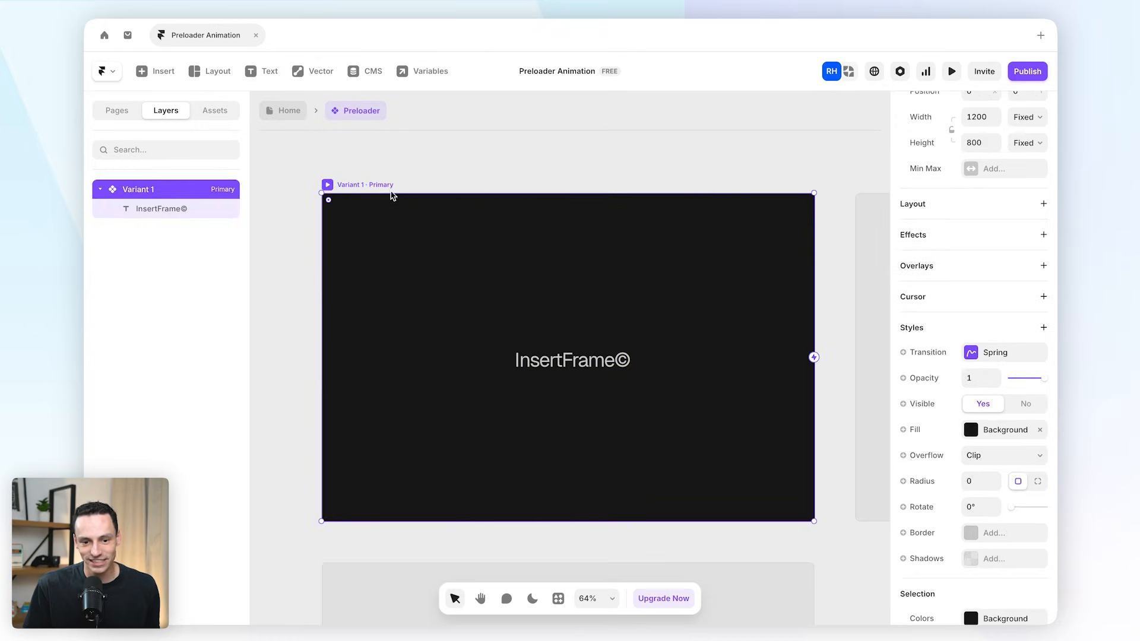
left_click_drag(624, 363, 585, 352)
scroll(597, 357, "up", 5)
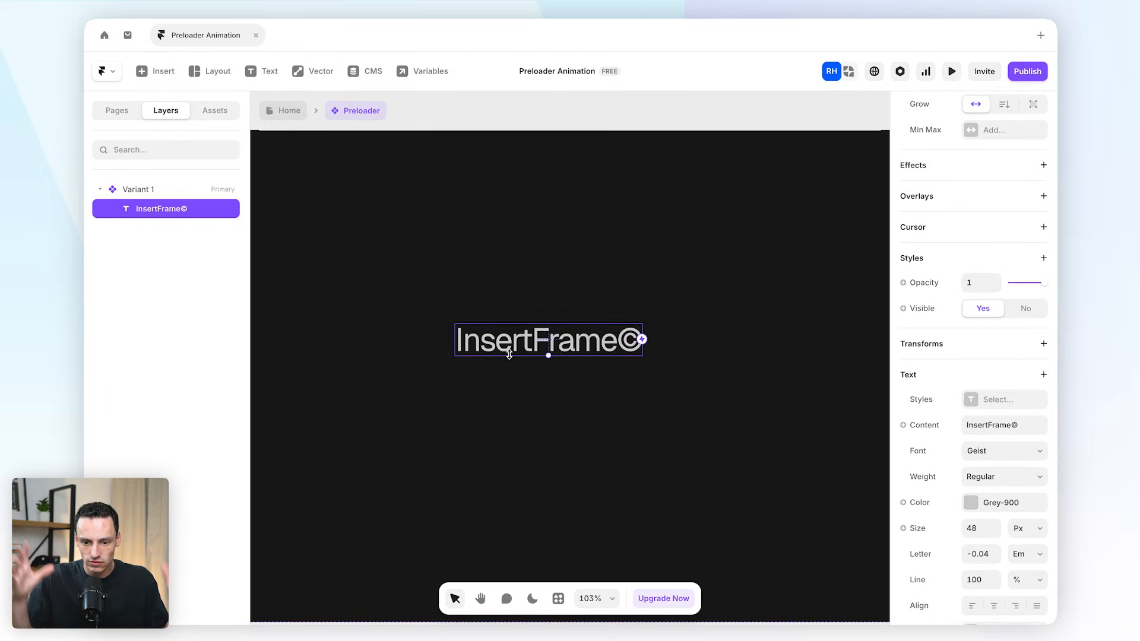
- Draw a thin 281 × 4 frame directly beneath the InsertFrame© text and fill it with the Grey-900 colour style
key("f")
left_click_drag(455, 360, 643, 362)
scroll(950, 440, "down", 5)
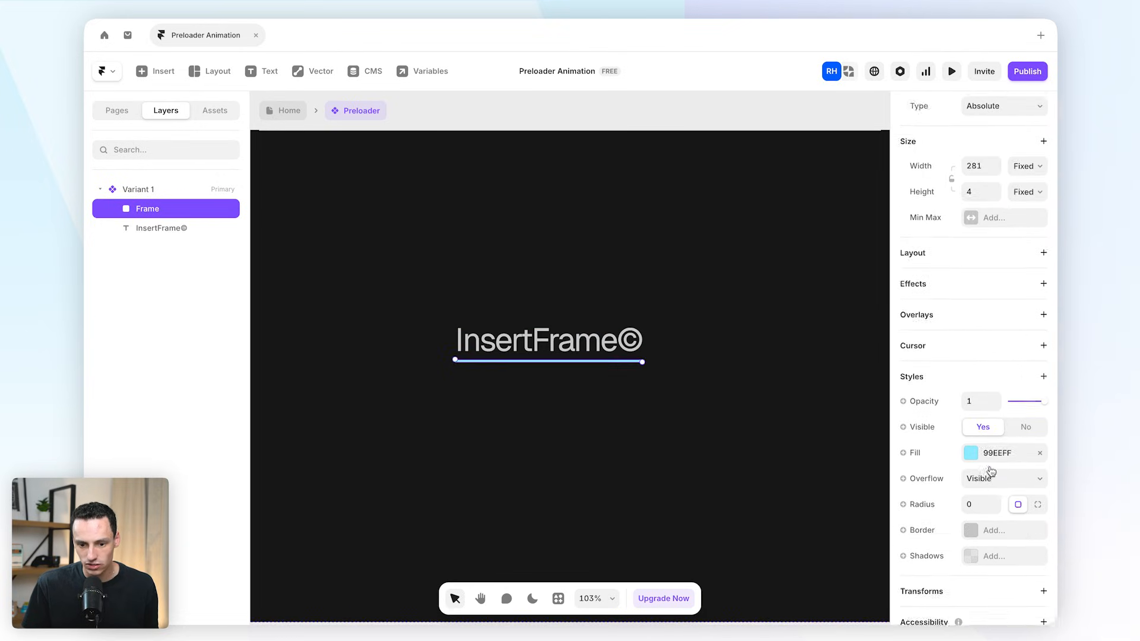
left_click(971, 410)
left_click(766, 530)
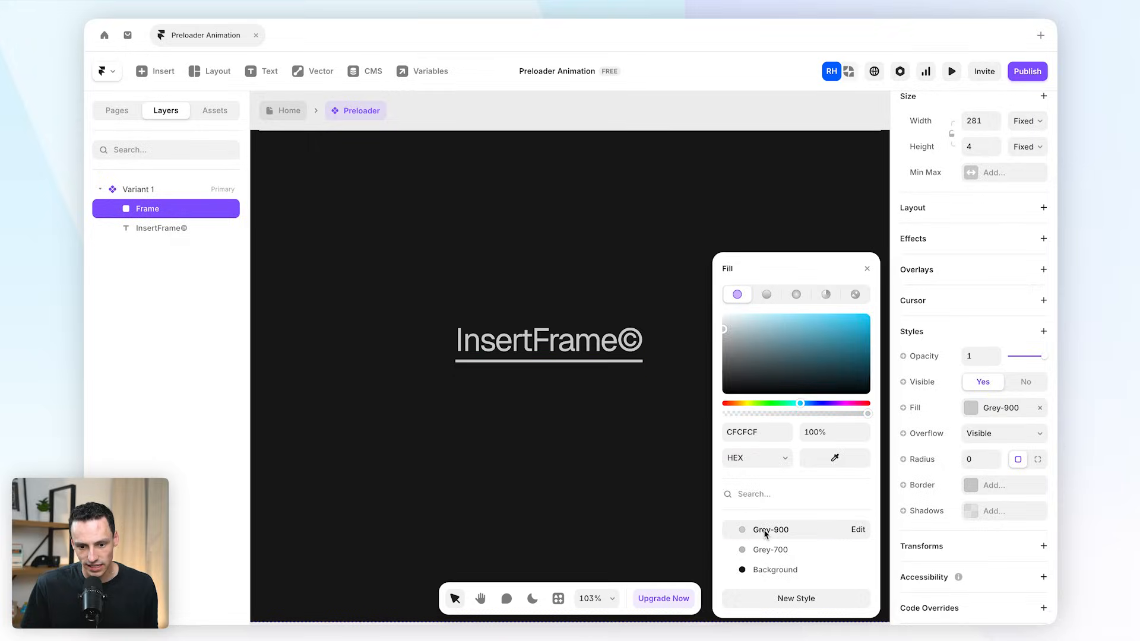
left_click(614, 455)
left_click(630, 350)
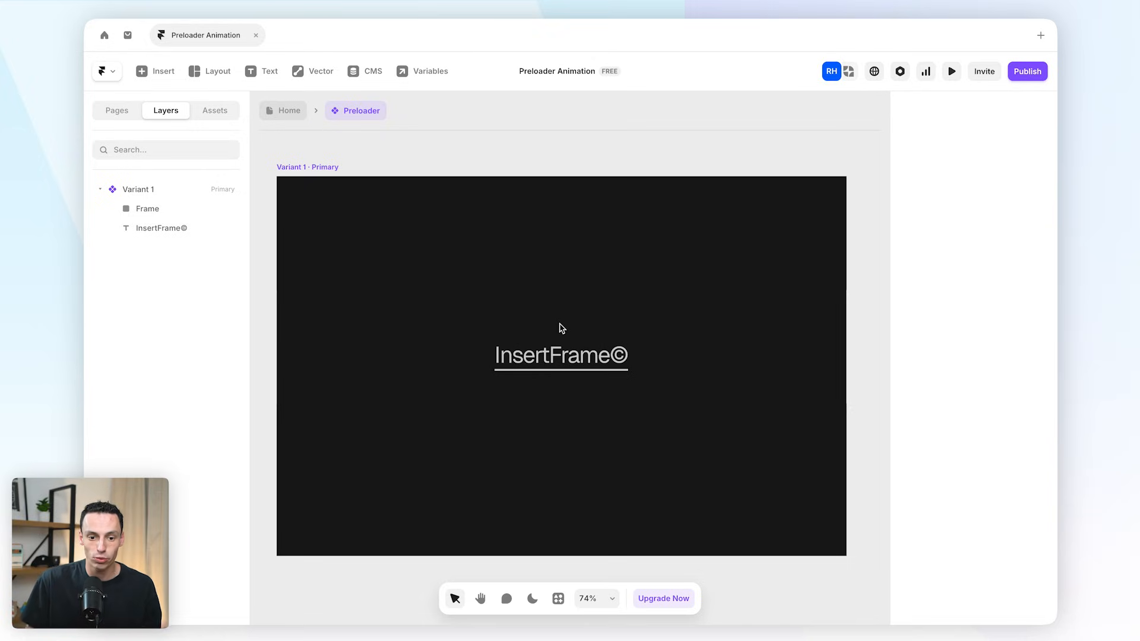
scroll(351, 209, "right", 1)
scroll(366, 211, "left", 1)
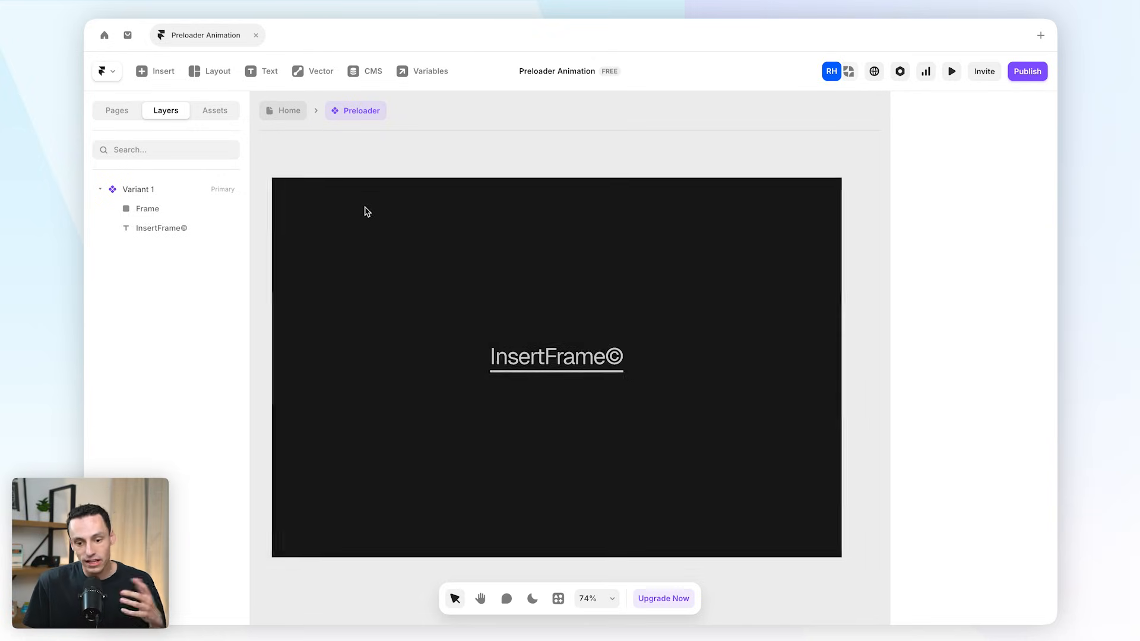
scroll(367, 212, "right", 1)
scroll(368, 212, "up", 1)
left_click(334, 159)
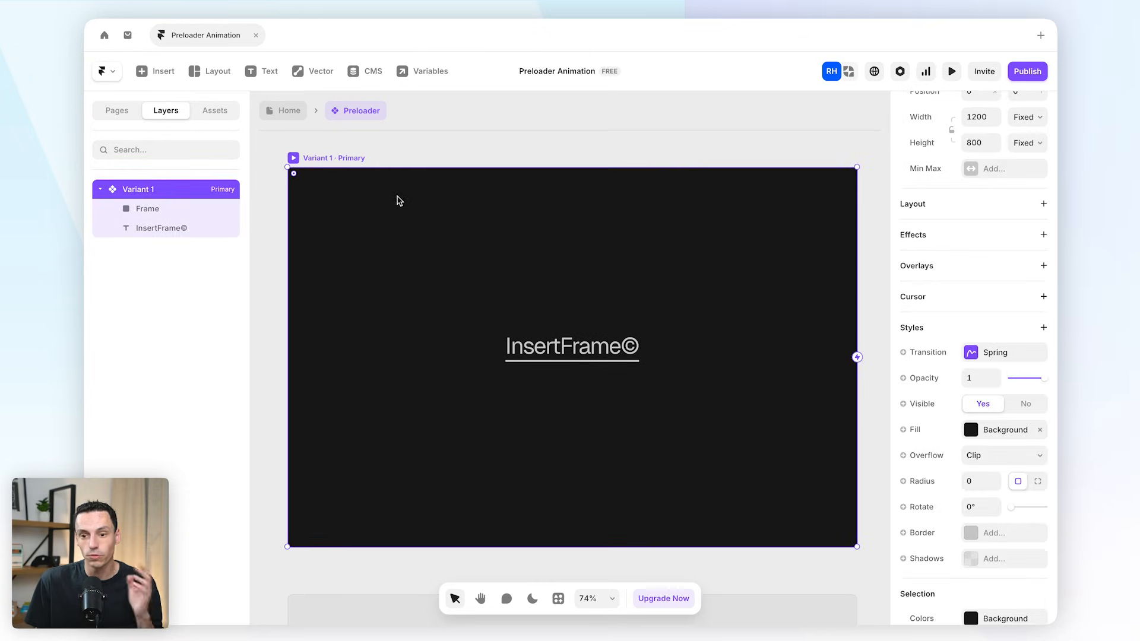
scroll(998, 234, "up", 3)
left_click(1042, 146)
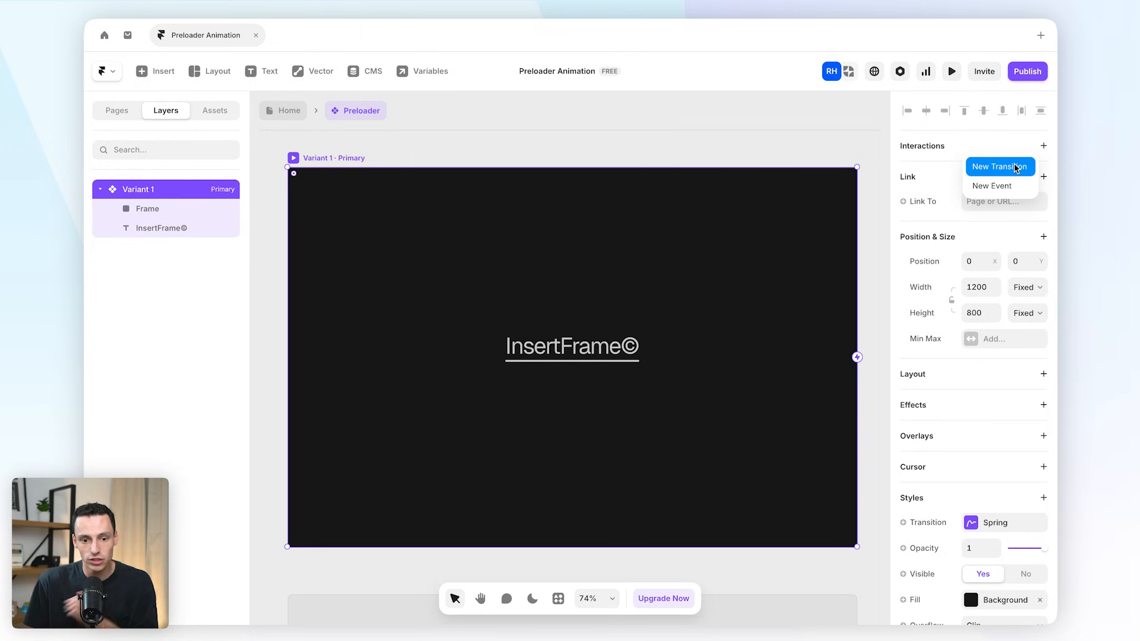
key("Escape")
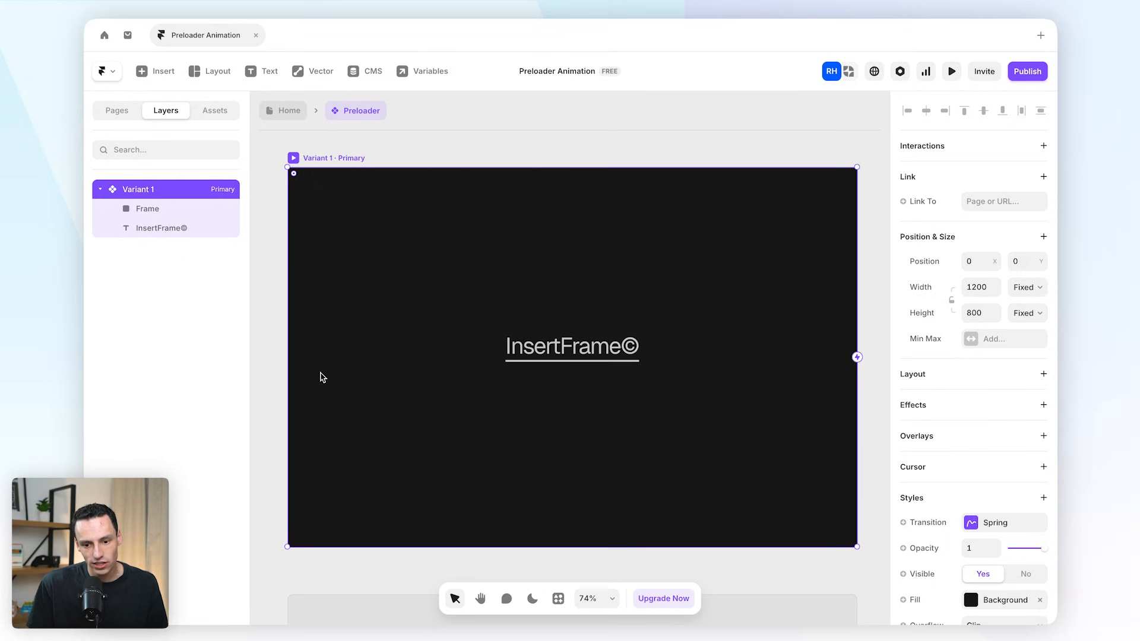
- Rename the thin line frame beneath the InsertFrame© text as Underline
scroll(613, 318, "down", 1)
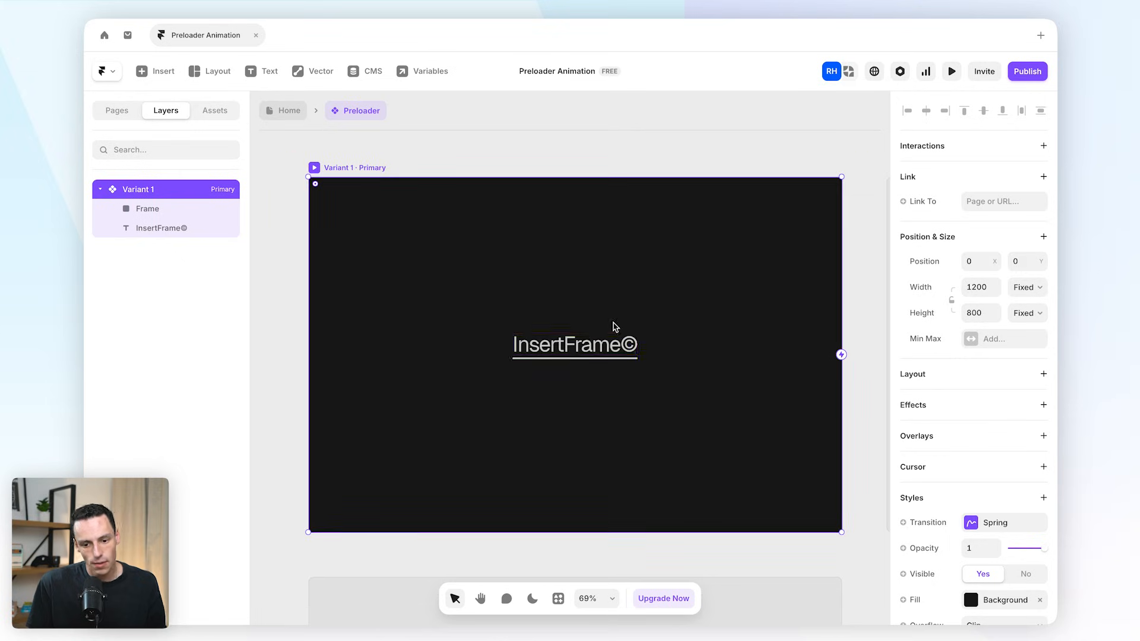
left_click(595, 352)
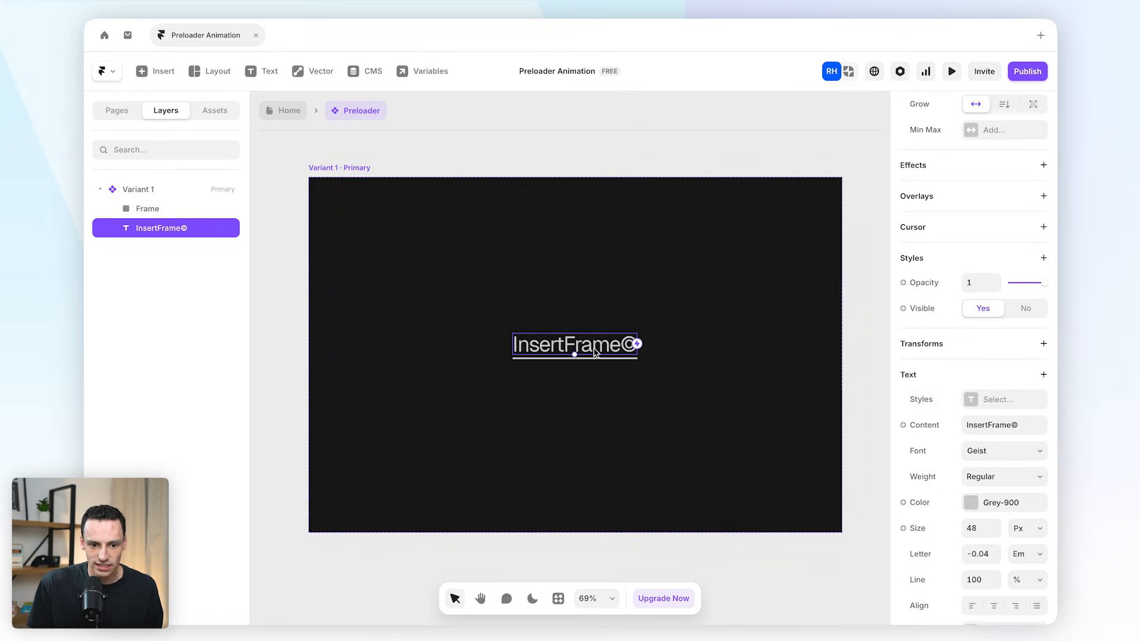
left_click(570, 358)
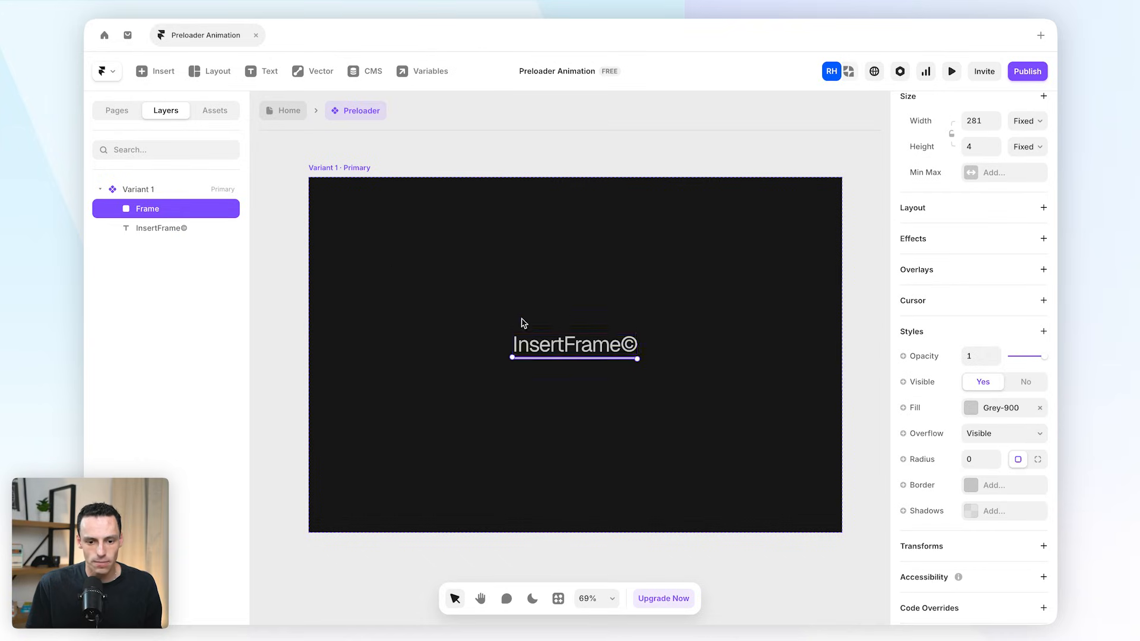
double_click(153, 212)
type("U")
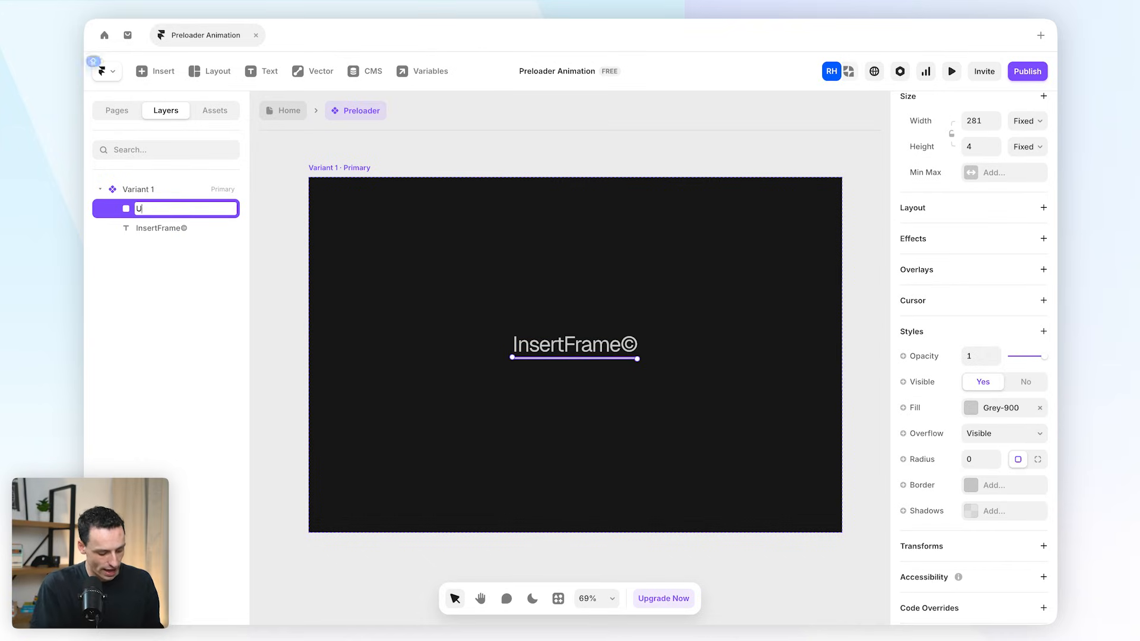
type("nderline")
key("Return")
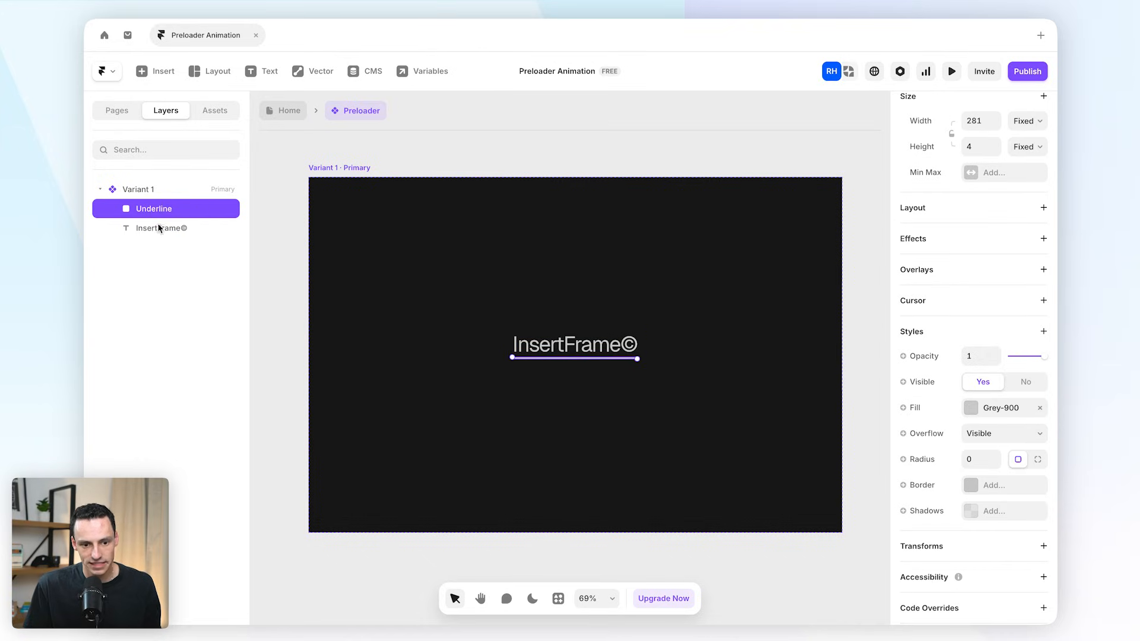
- Wrap the InsertFrame© text and the Underline frame together in a stack
left_click(159, 228, "shift")
right_click(192, 230)
left_click(264, 567)
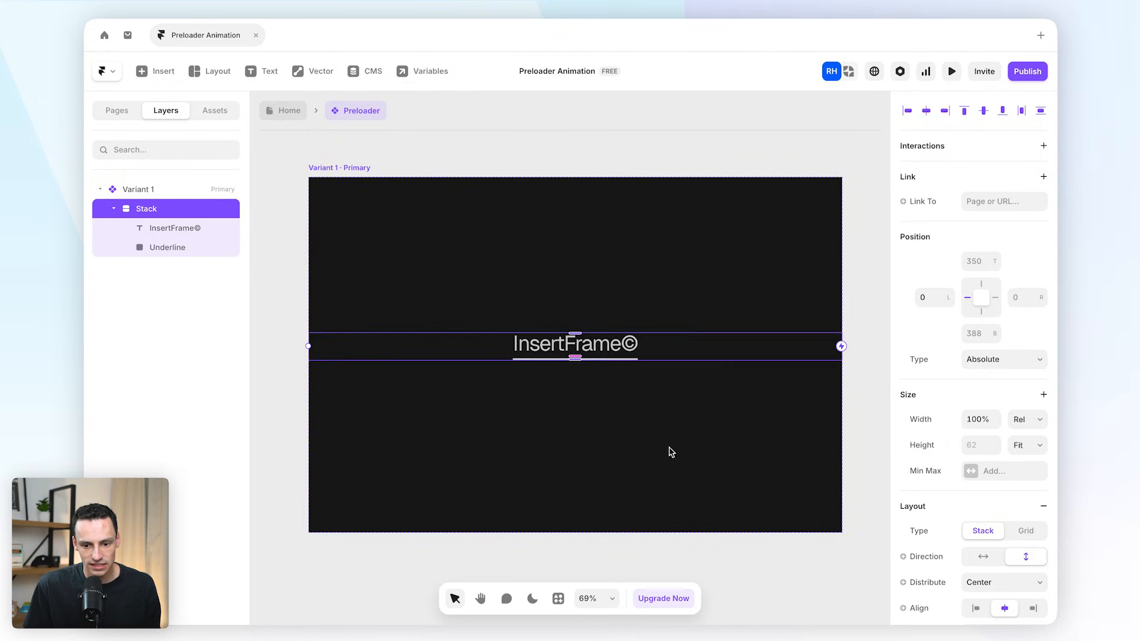
- Set the new stack's width to auto so it fits its content, and centre it horizontally and vertically in the variant
left_click(980, 419)
type("auto")
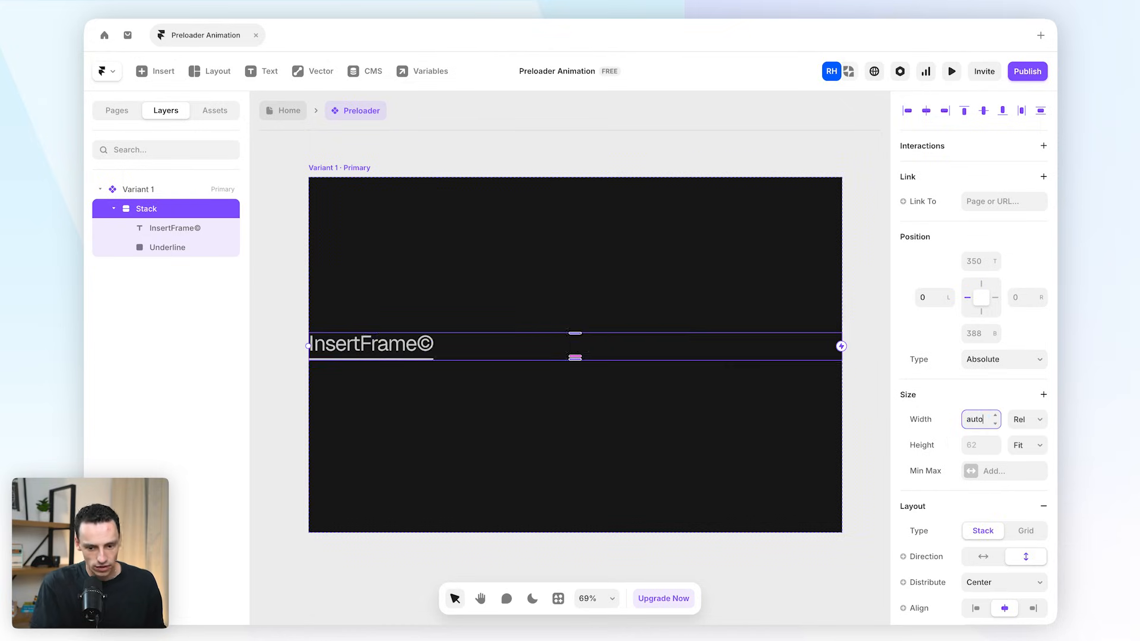
key("Return")
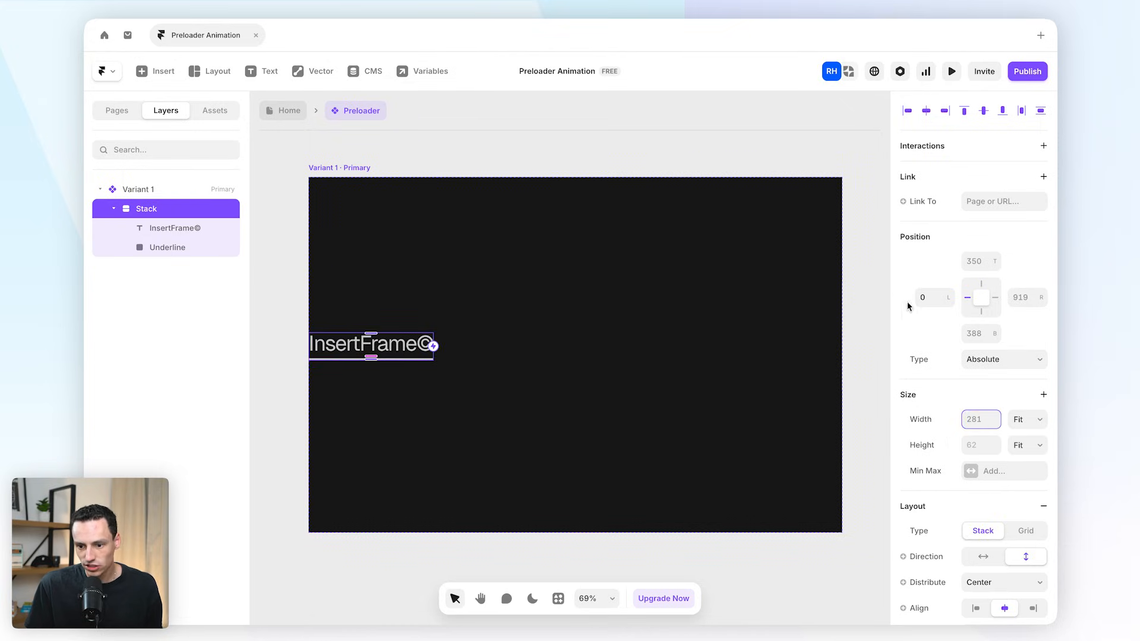
left_click(927, 111)
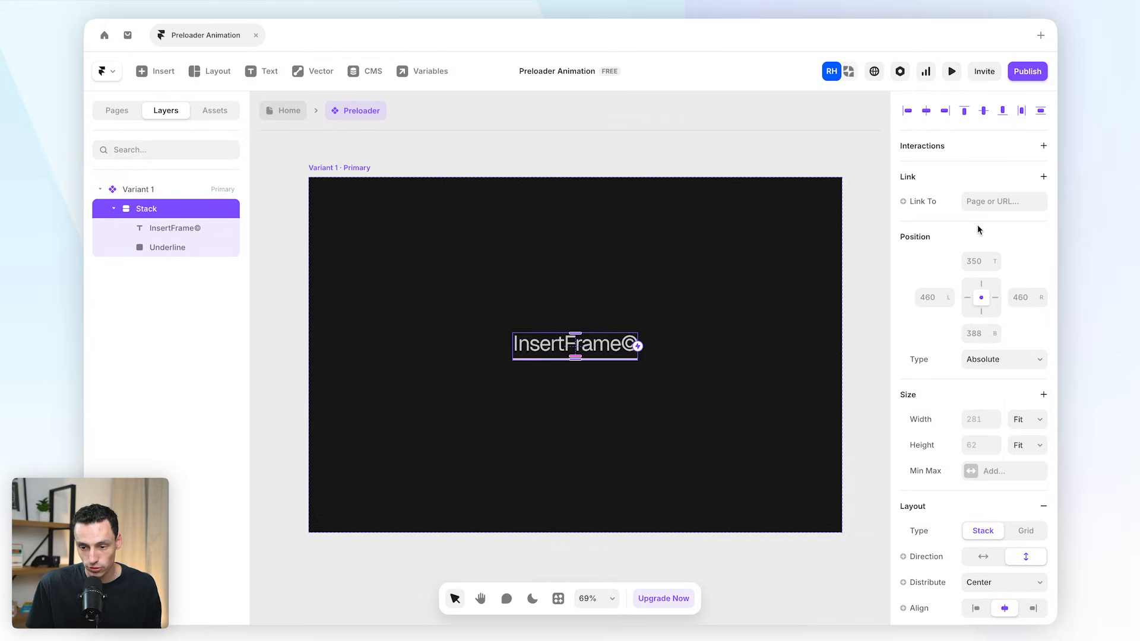
left_click(984, 111)
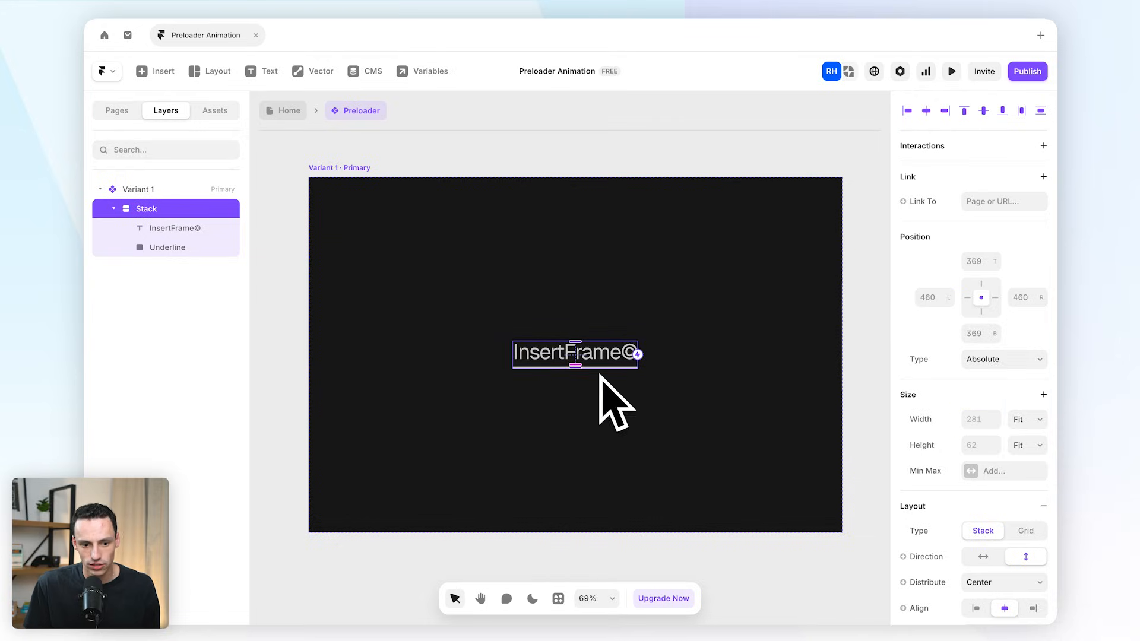
key("Escape")
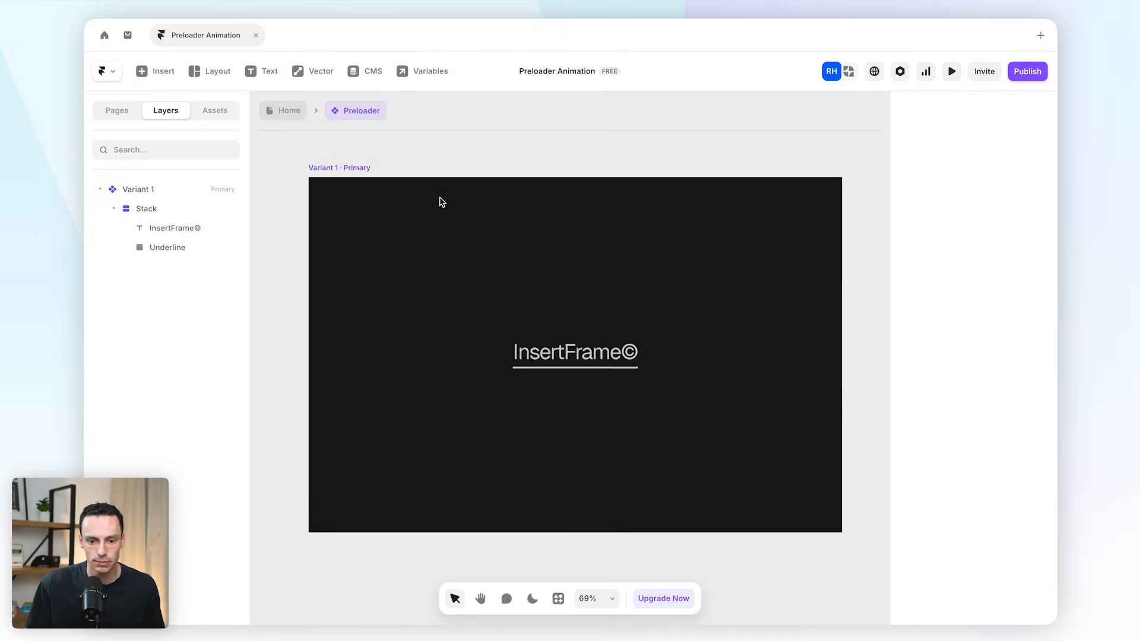
- Draw a frame about 992 × 258 across the upper part of the variant and resize it to 100% width and 50% height
key("f")
left_click_drag(350, 199, 792, 313)
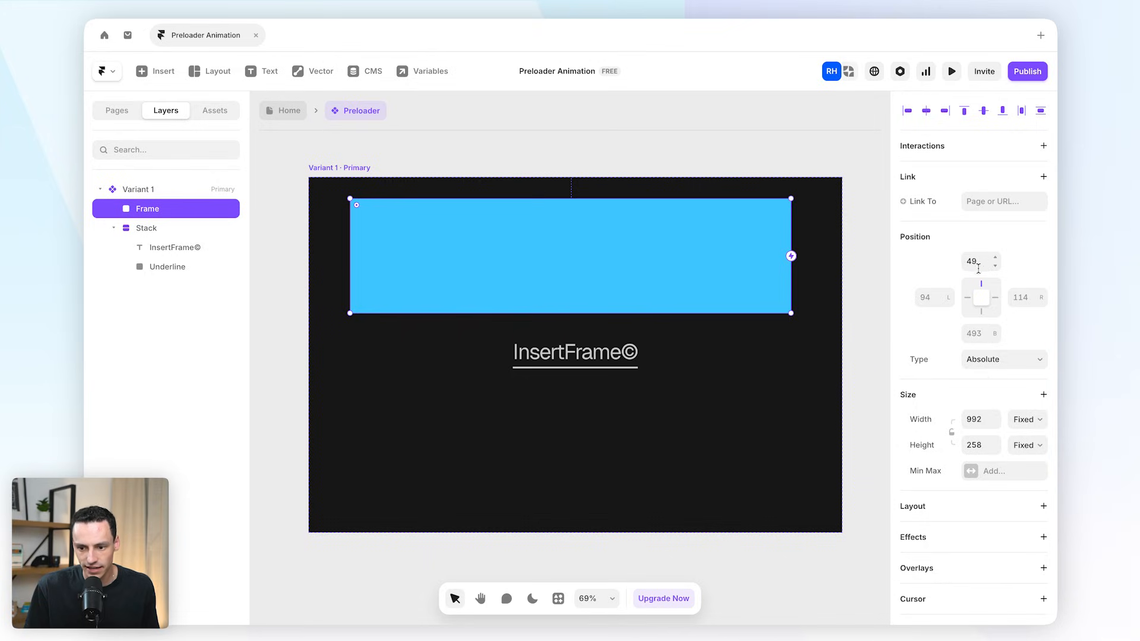
left_click(983, 426)
type("100%")
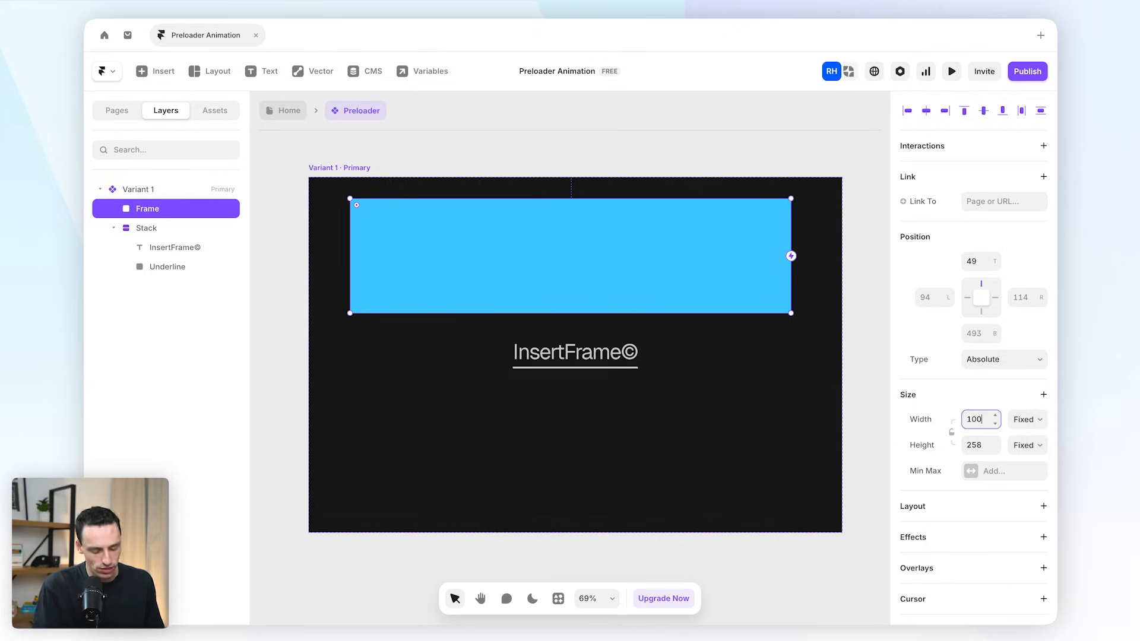
left_click(985, 445)
type("50%")
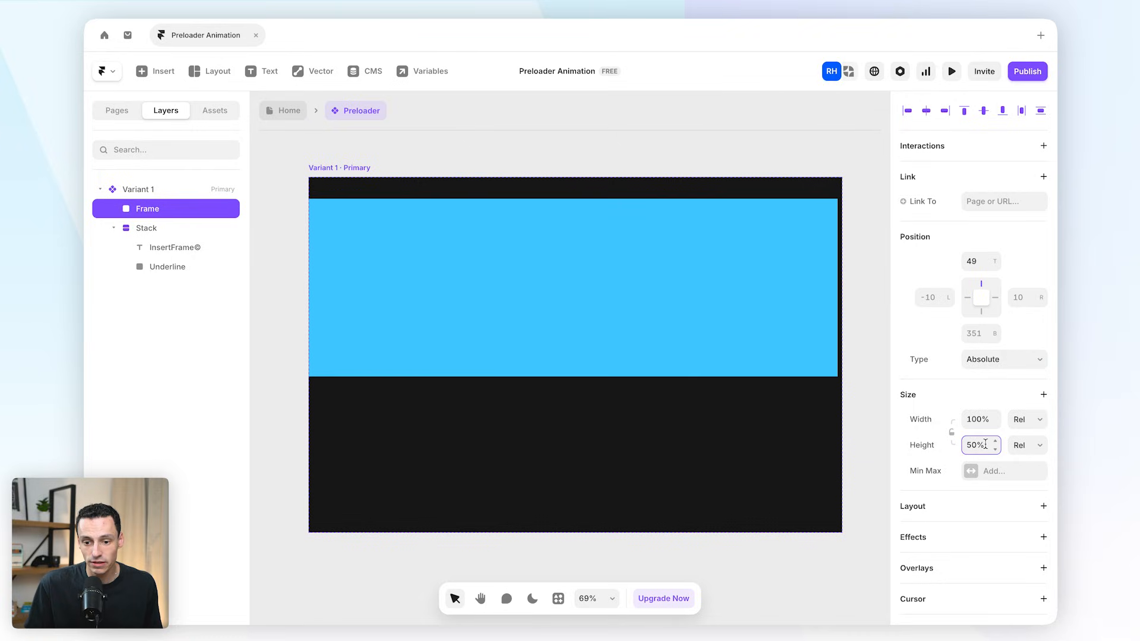
- Rename the new blue frame as Top
double_click(152, 208)
type("Top")
key("Return")
- Apply a stack layout to the primary variant, Variant 1
left_click(153, 190)
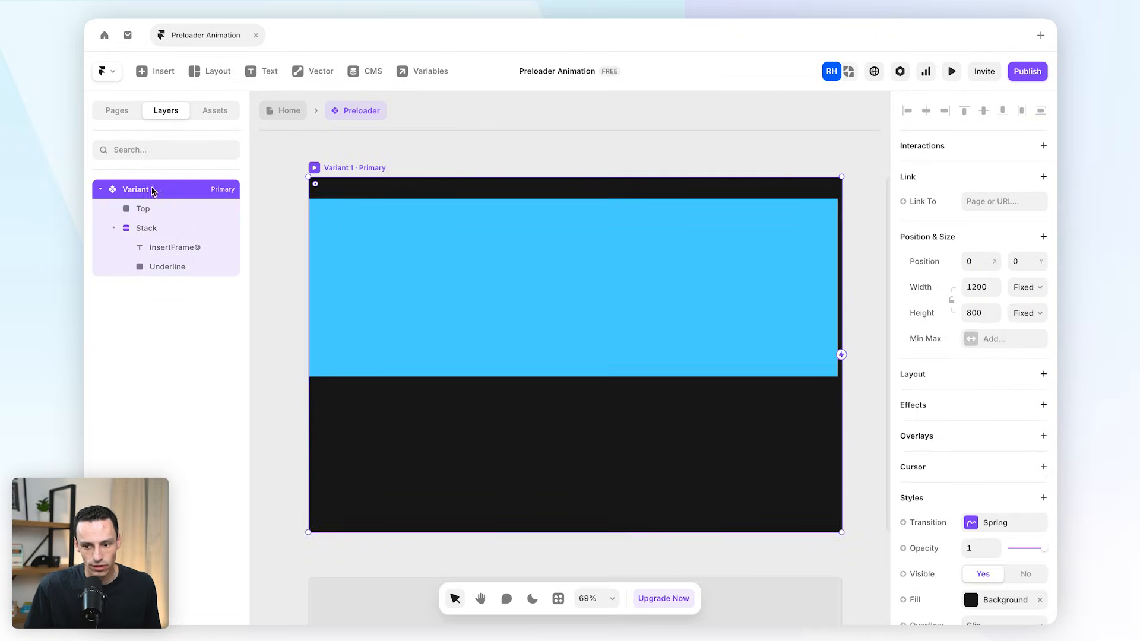
left_click(1043, 374)
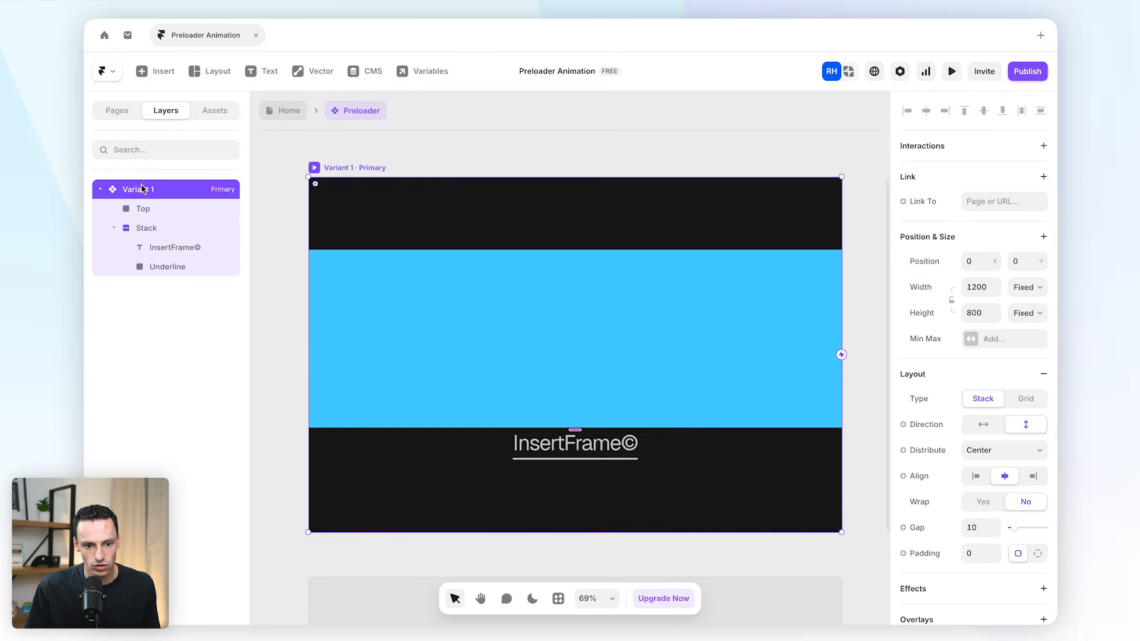
- Rename the stack holding the InsertFrame© text and Underline as Logo
left_click(153, 230)
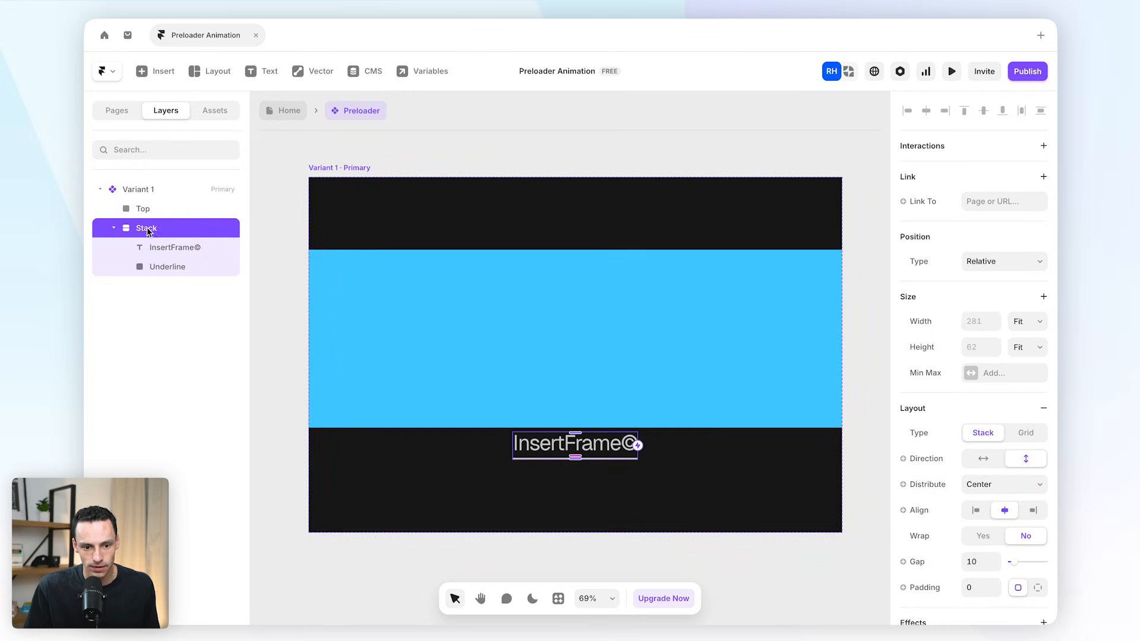
double_click(155, 228)
type("Logo")
key("Return")
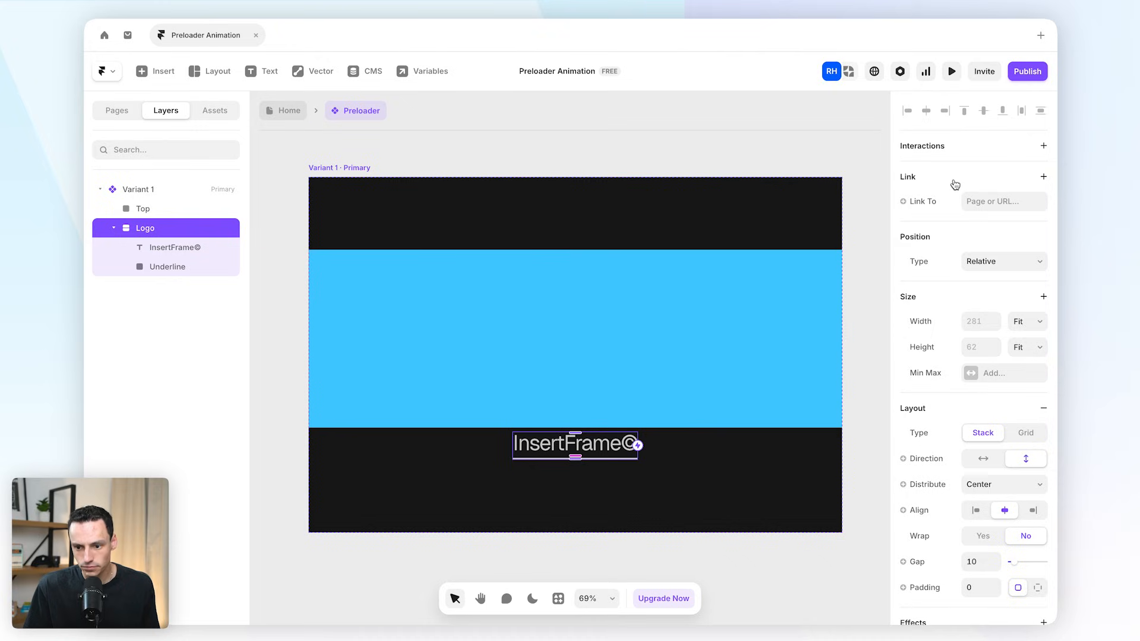
- Set the Logo stack's position type to Absolute and centre it vertically in the variant
left_click(998, 262)
left_click(987, 257)
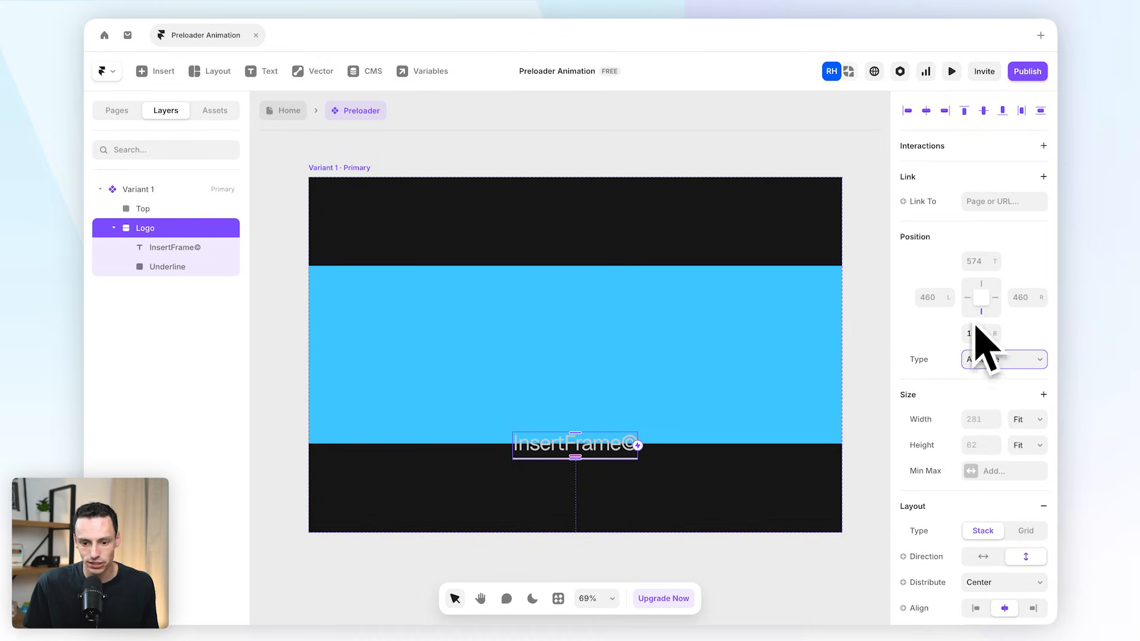
left_click(983, 112)
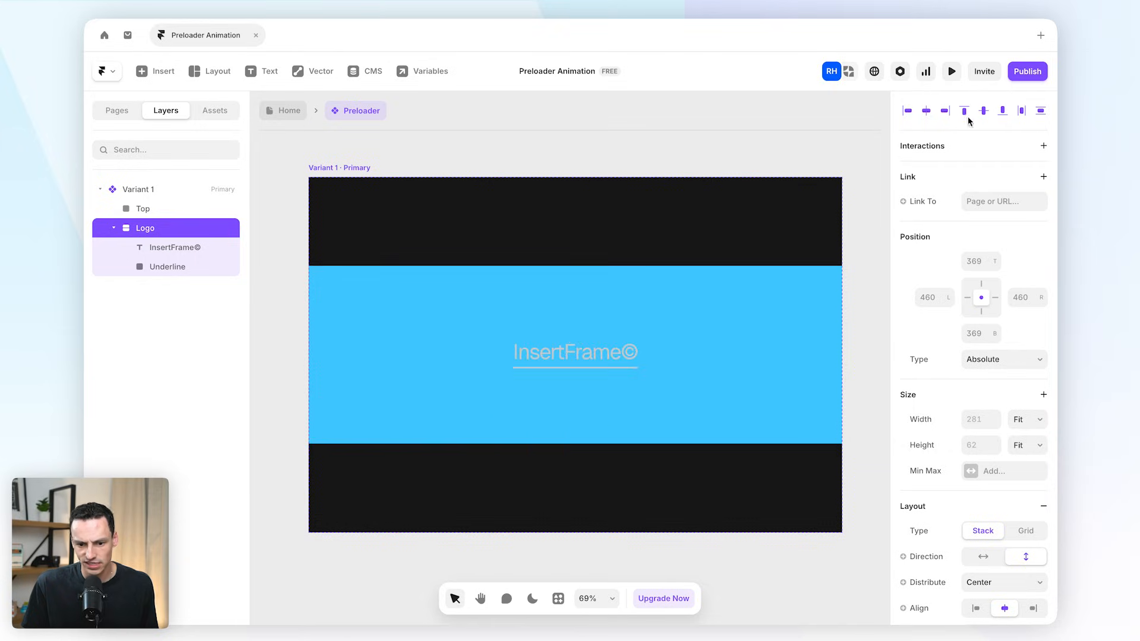
- Duplicate the Top frame and rename the copy as Bottom
left_click(147, 209)
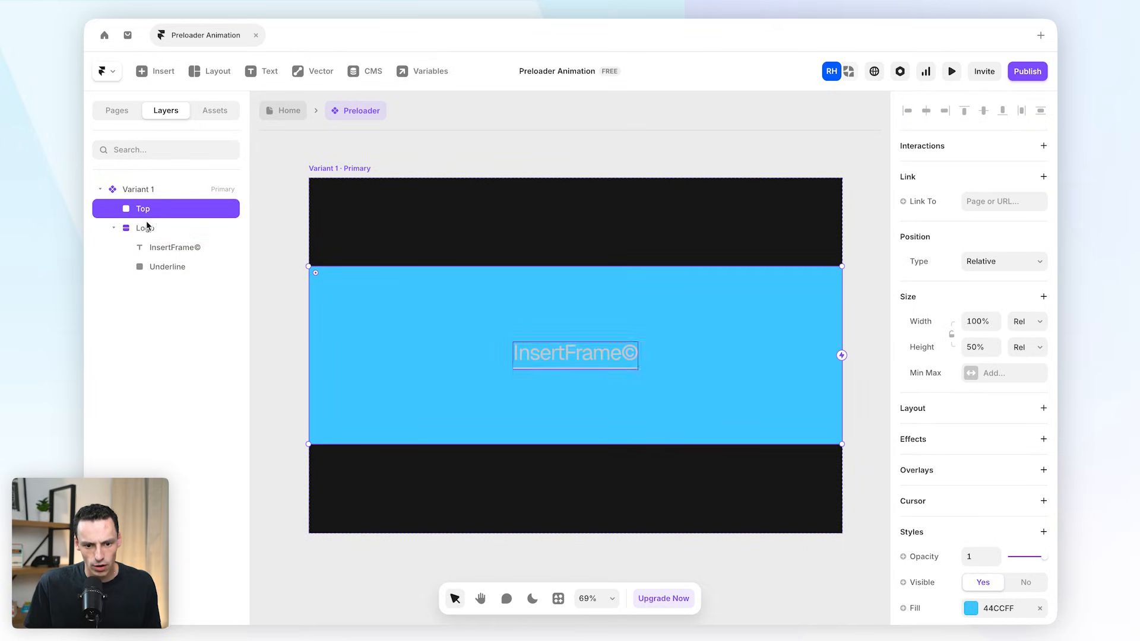
key("ctrl+v")
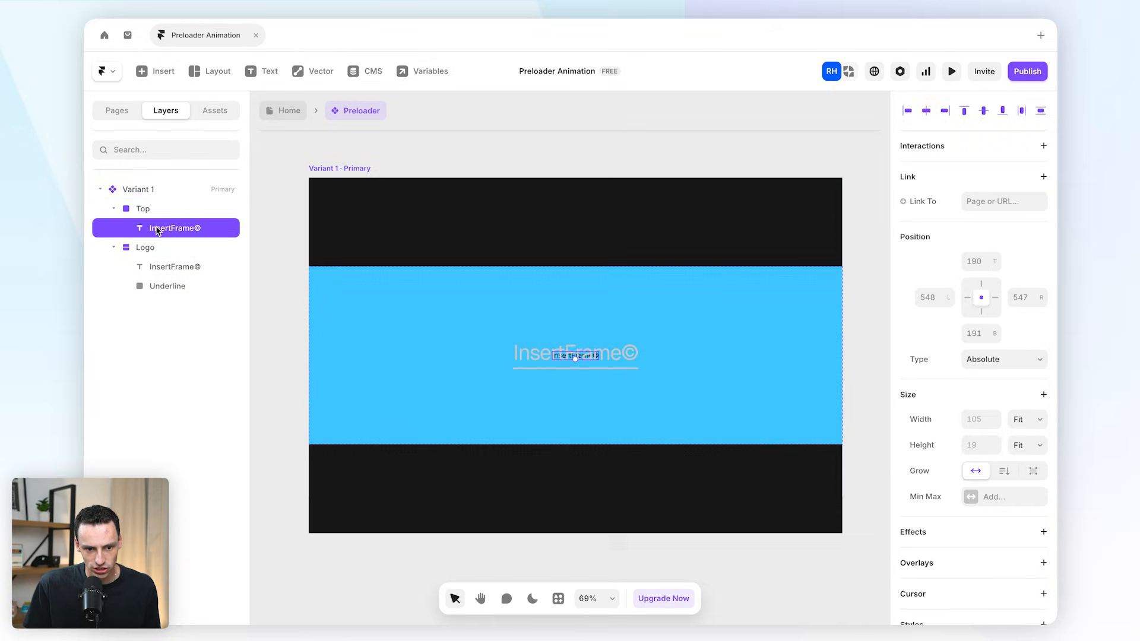
key("ctrl+z")
key("ctrl+d")
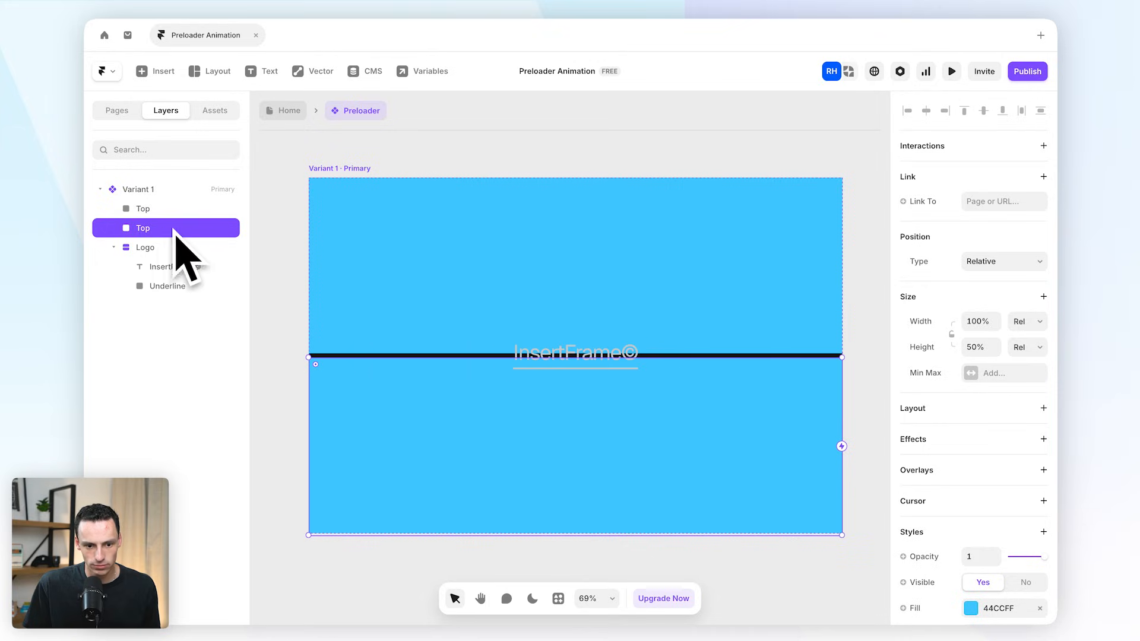
double_click(152, 228)
type("Bottom")
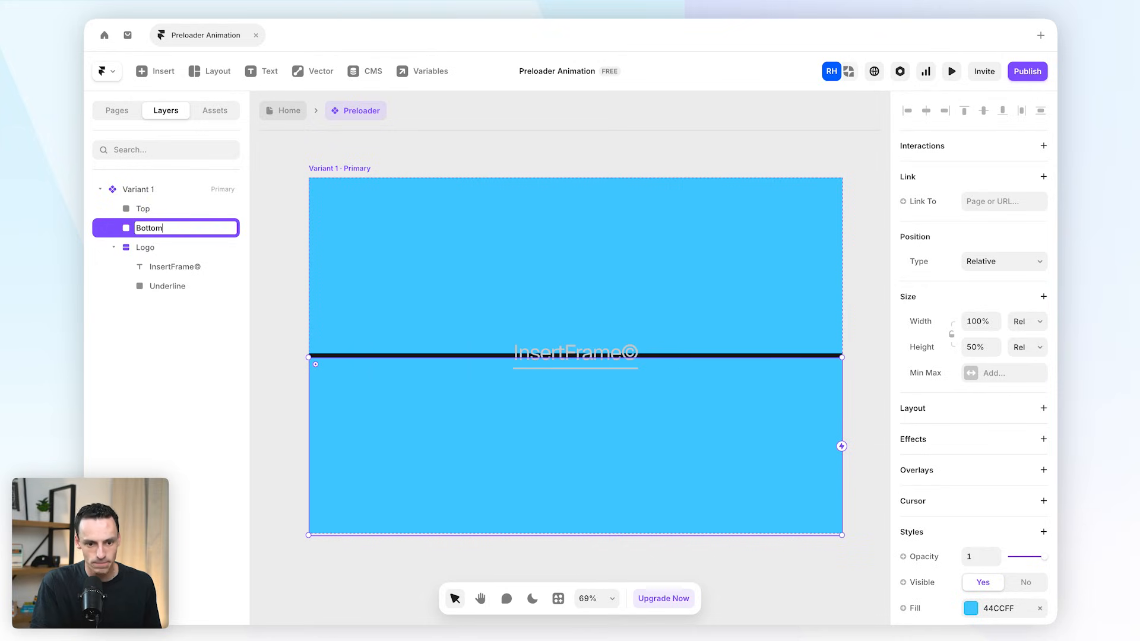
key("Return")
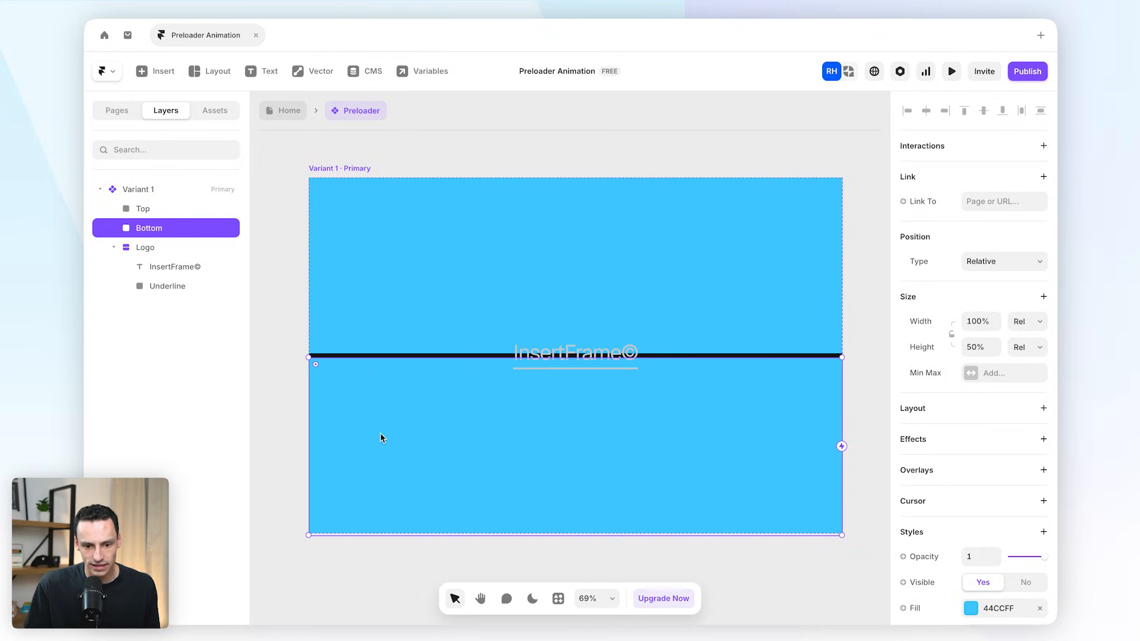
- Set the gap of Variant 1's stack layout to 0 to close the strip between the Top and Bottom frames
scroll(331, 530, "up", 2)
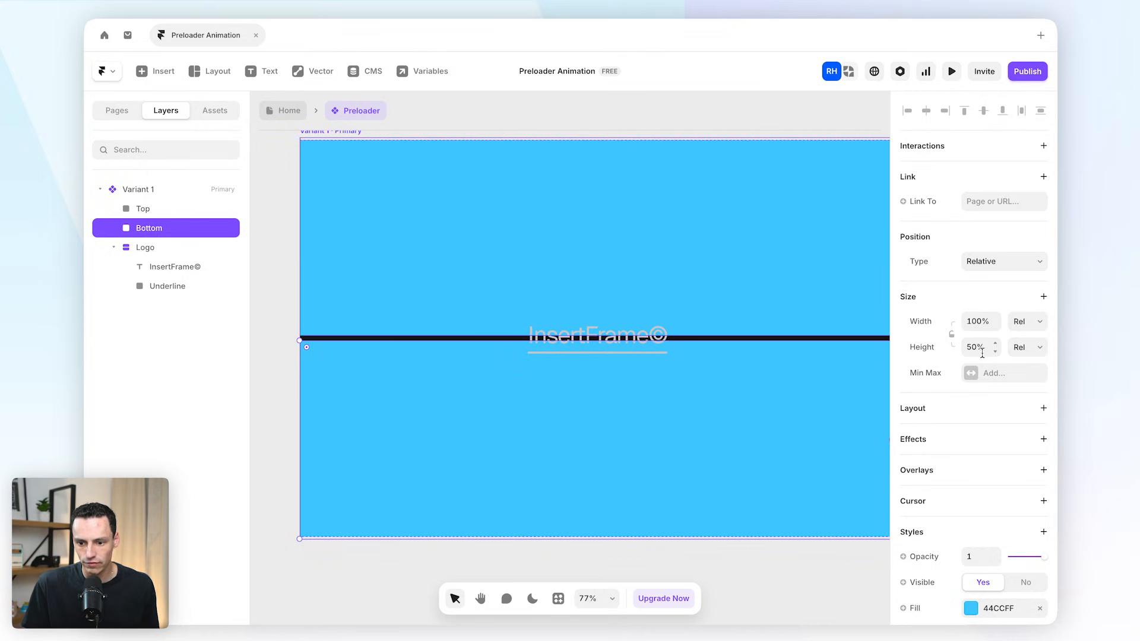
left_click(219, 213)
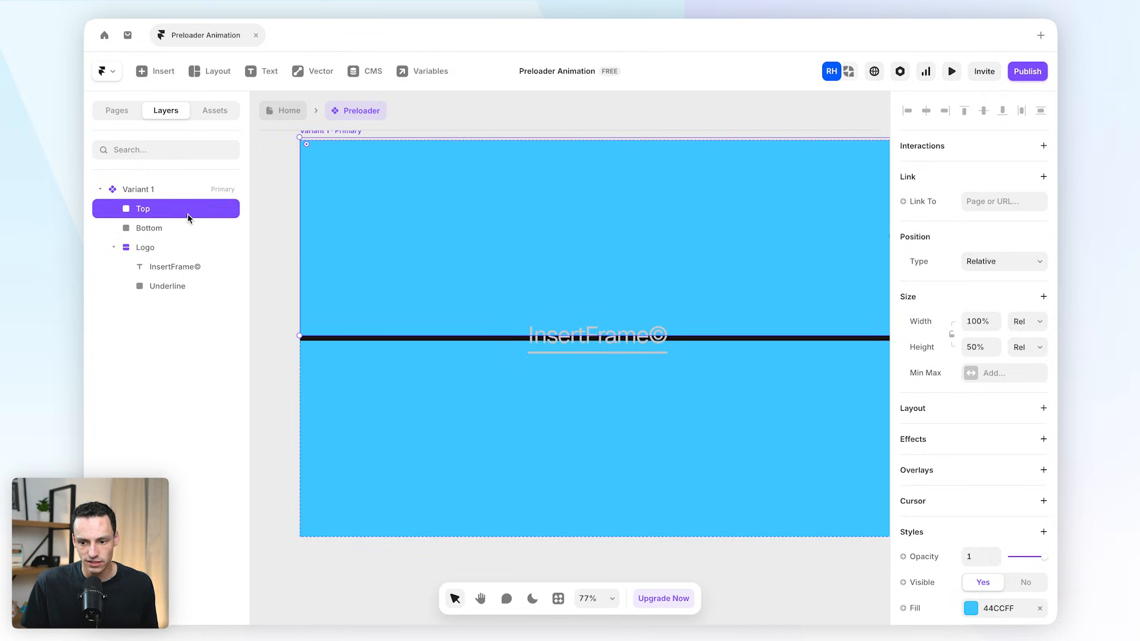
left_click(180, 228)
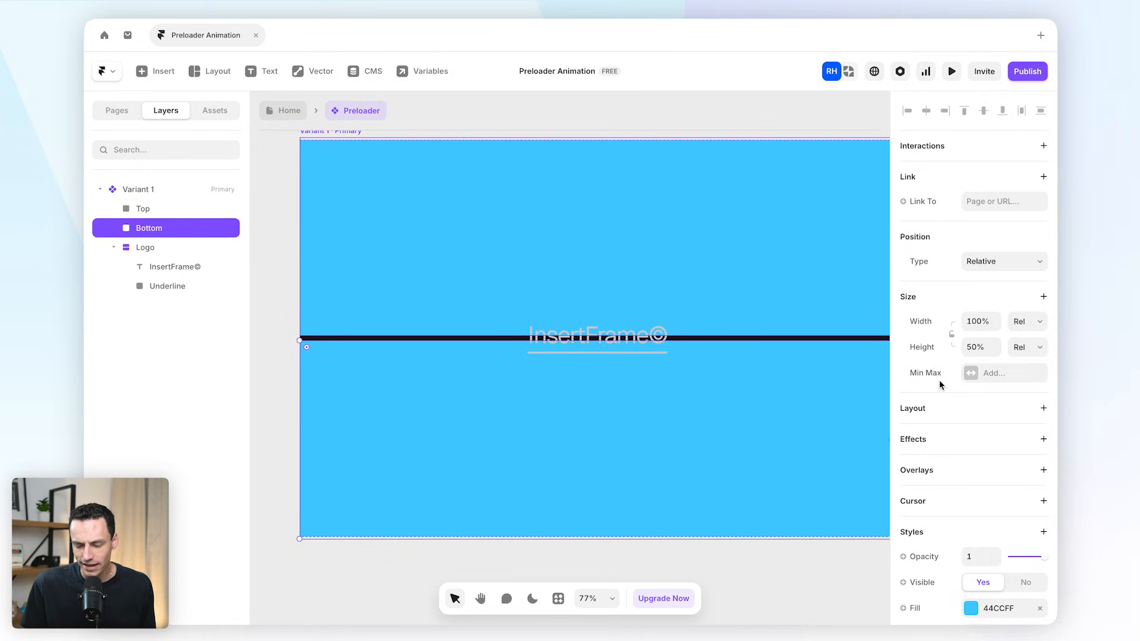
left_click(138, 191)
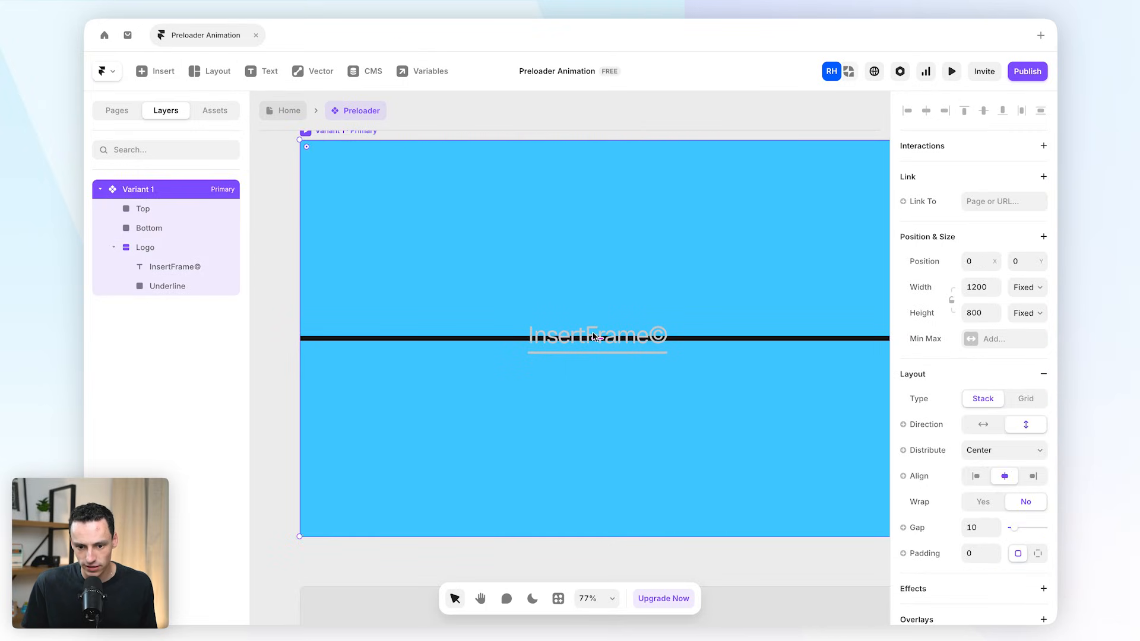
left_click_drag(601, 337, 596, 237)
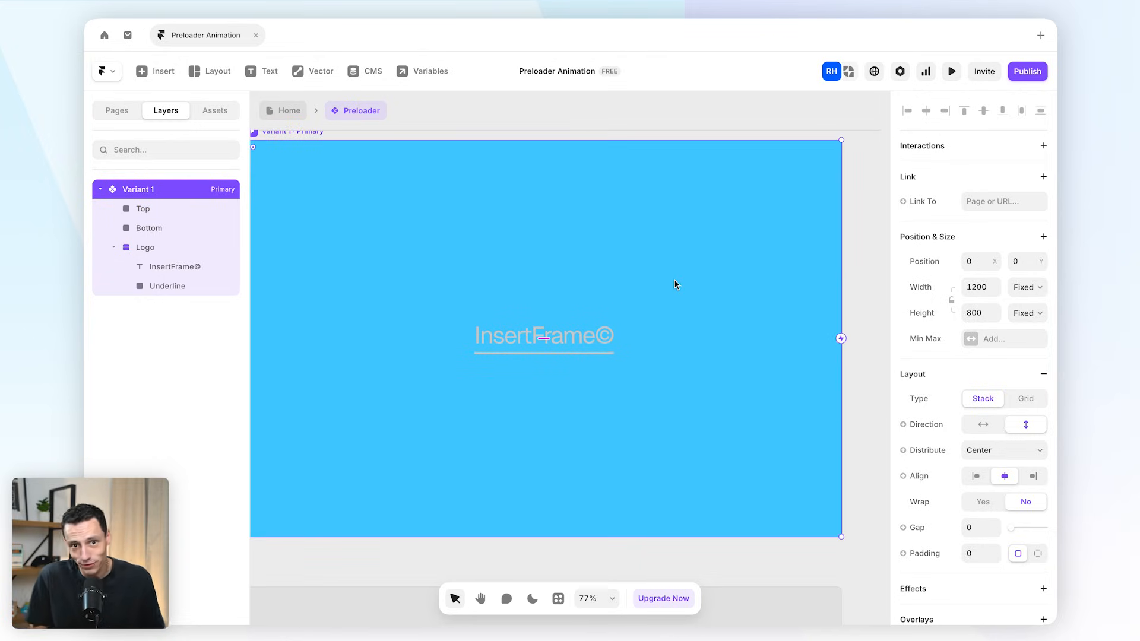
- Apply the Background colour style as the fill of both the Top and Bottom frames
scroll(693, 322, "left", 1)
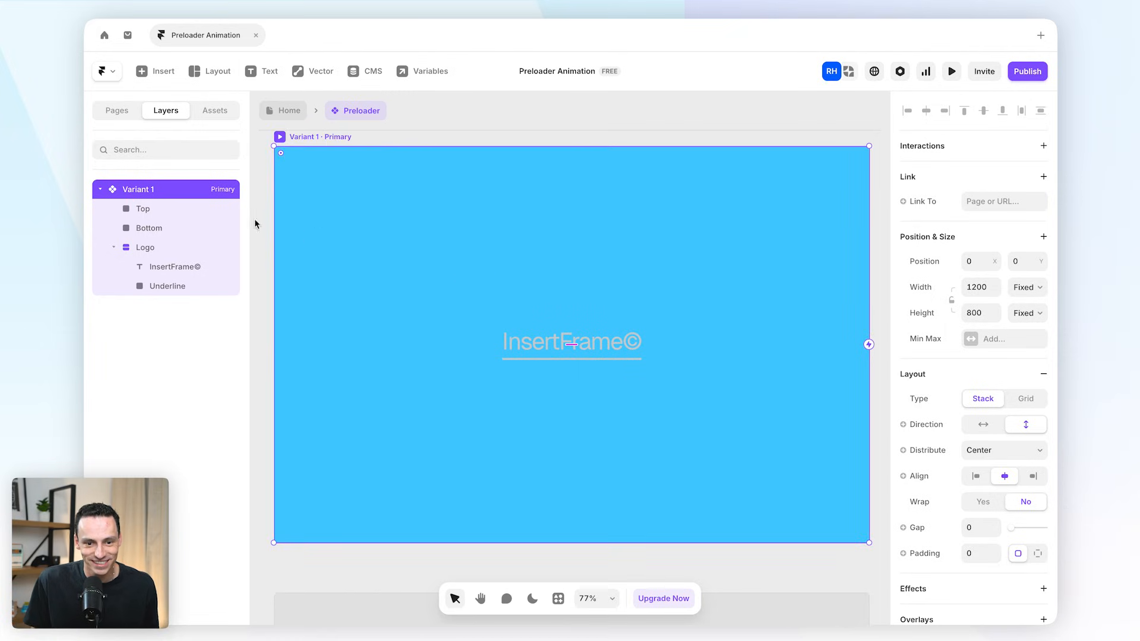
left_click(177, 208)
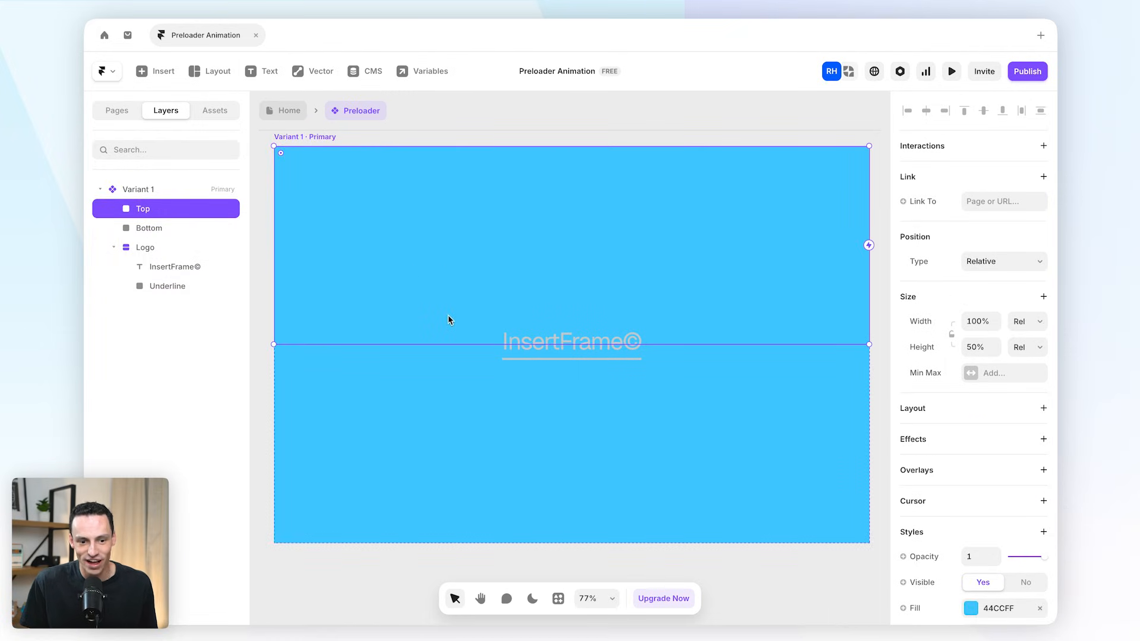
left_click(155, 224, "shift")
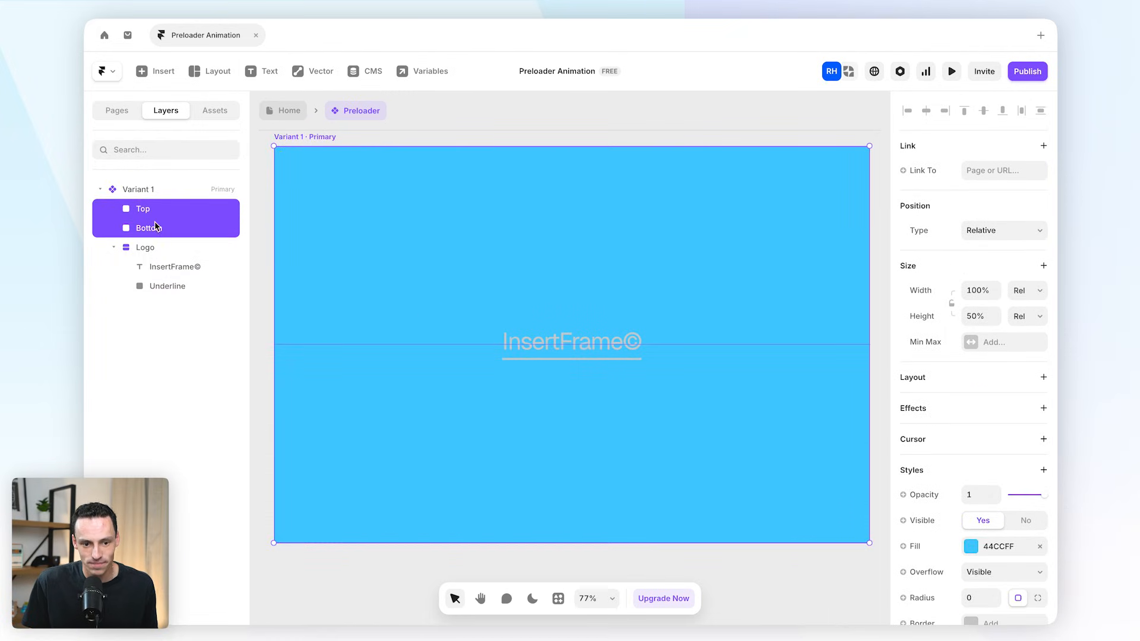
left_click(971, 546)
left_click(778, 572)
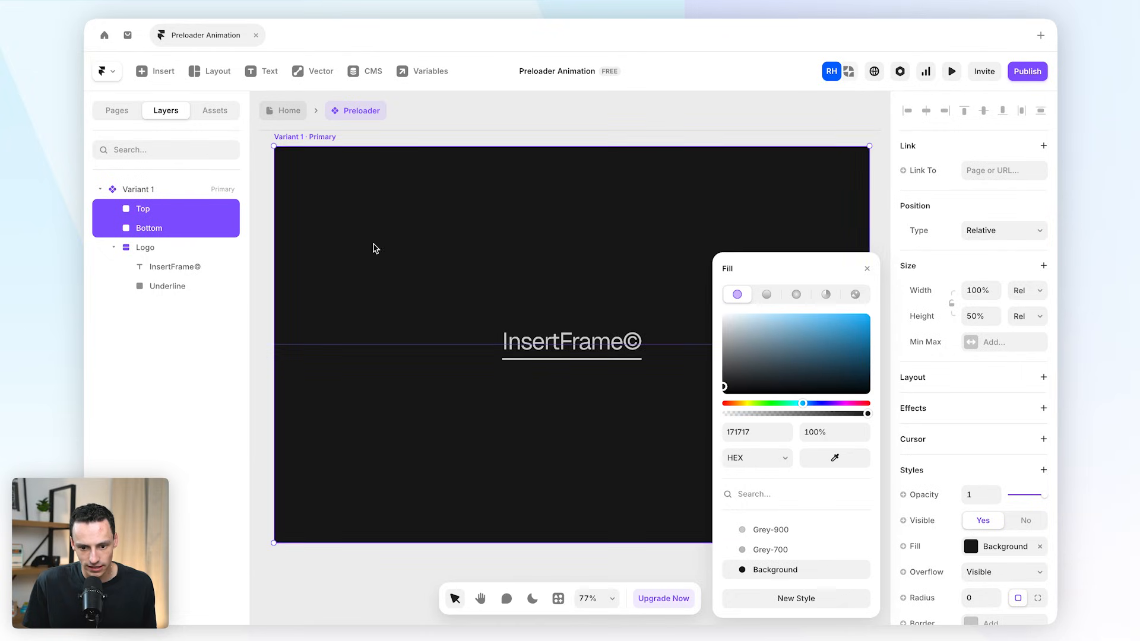
left_click(138, 190)
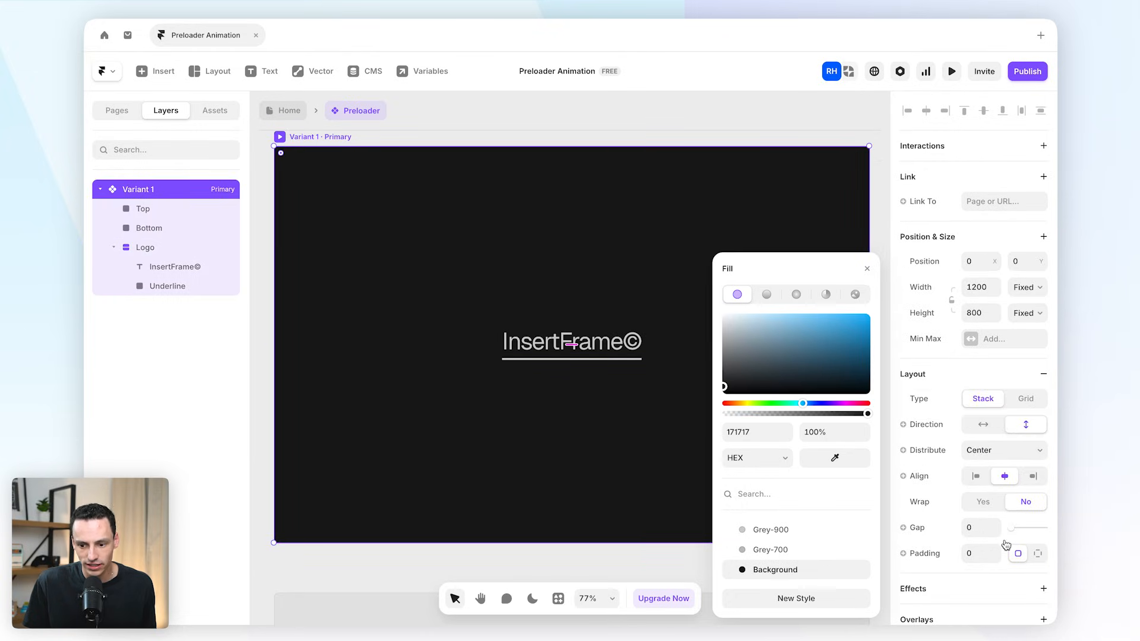
scroll(1005, 545, "down", 4)
key("Escape")
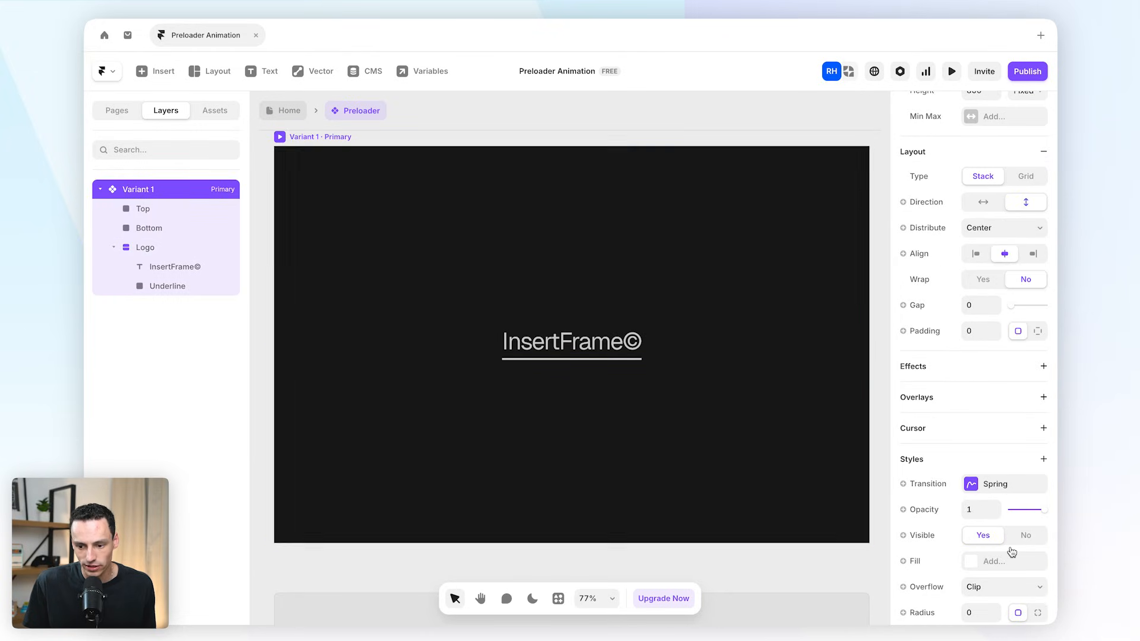
- Try reducing the Top frame's height from its lower edge, and undo the change
left_click(510, 248)
left_click_drag(702, 341, 629, 284)
key("ctrl+z")
- Set the distribution of Variant 1's stack layout to Space Between
left_click(308, 136)
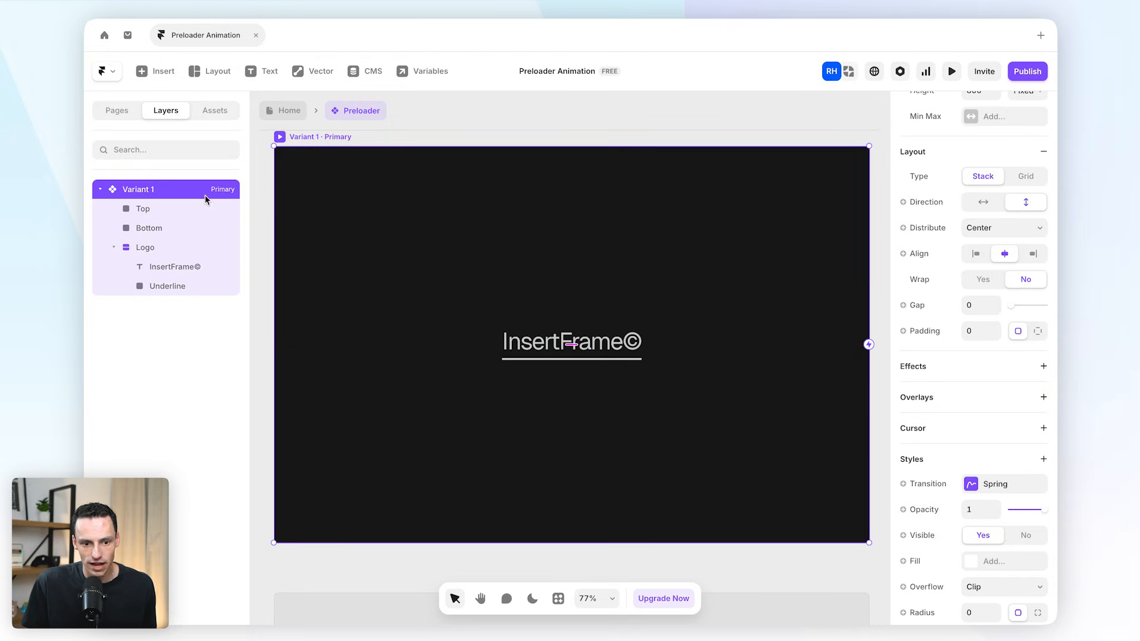
left_click(980, 230)
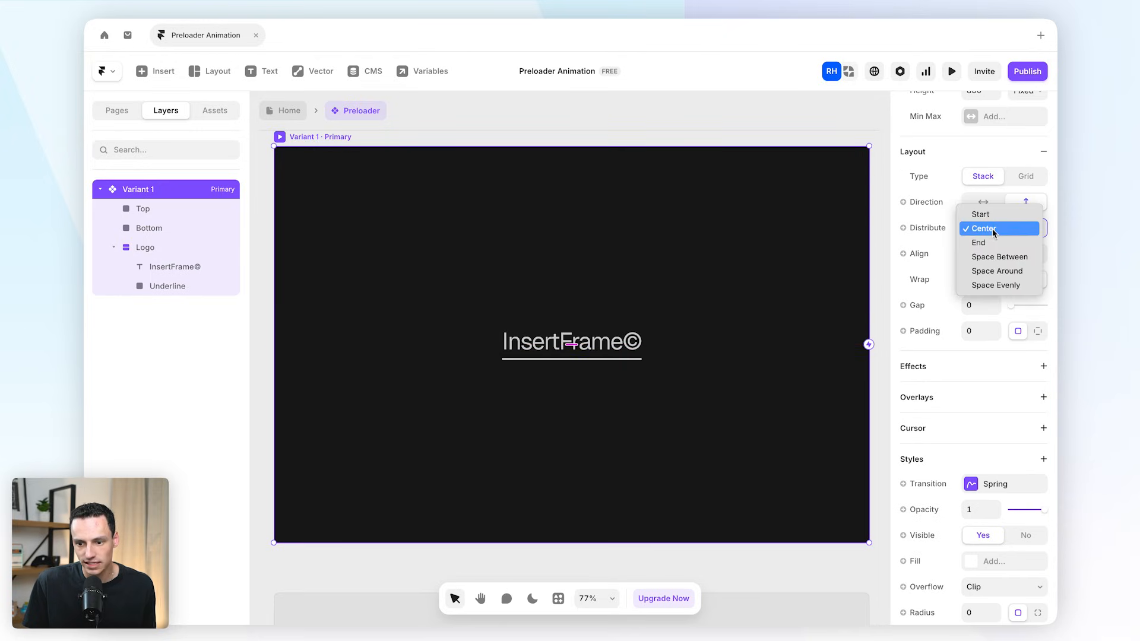
key("Escape")
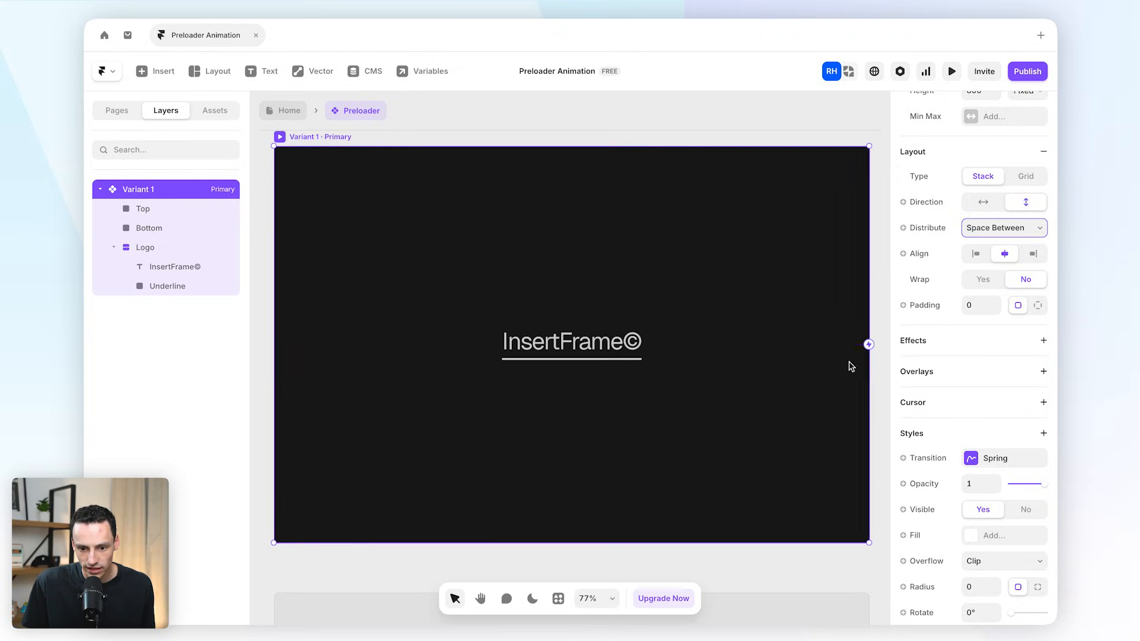
- Try shrinking the Bottom and Top frames toward the variant's outer edges, and undo both height changes
left_click(738, 387)
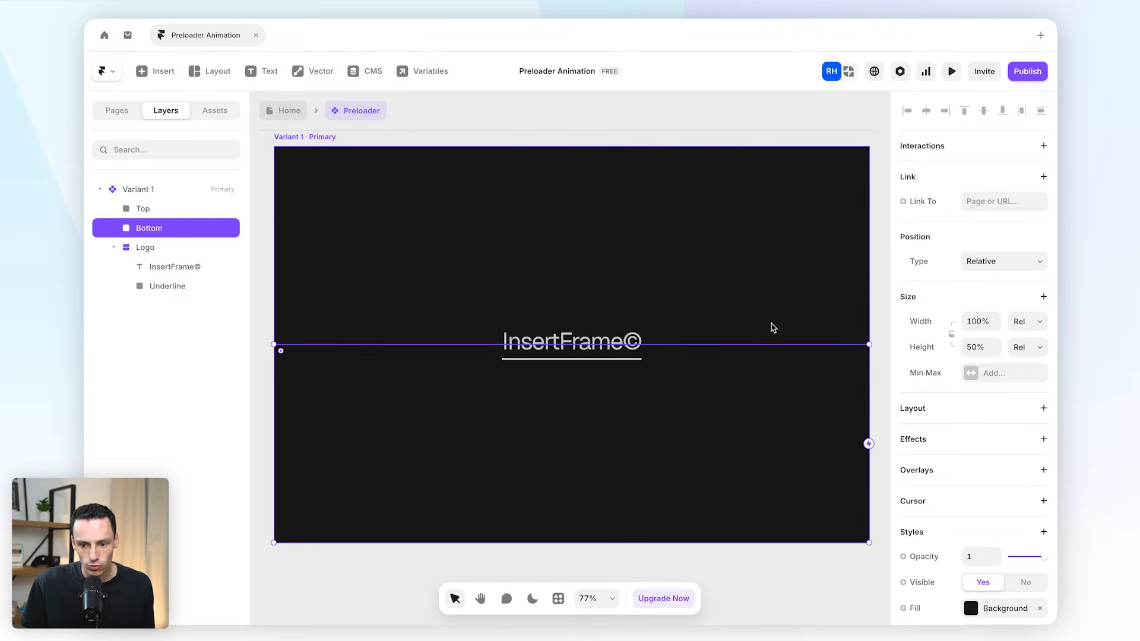
left_click_drag(728, 346, 683, 519)
left_click(725, 343)
left_click_drag(725, 344, 720, 160)
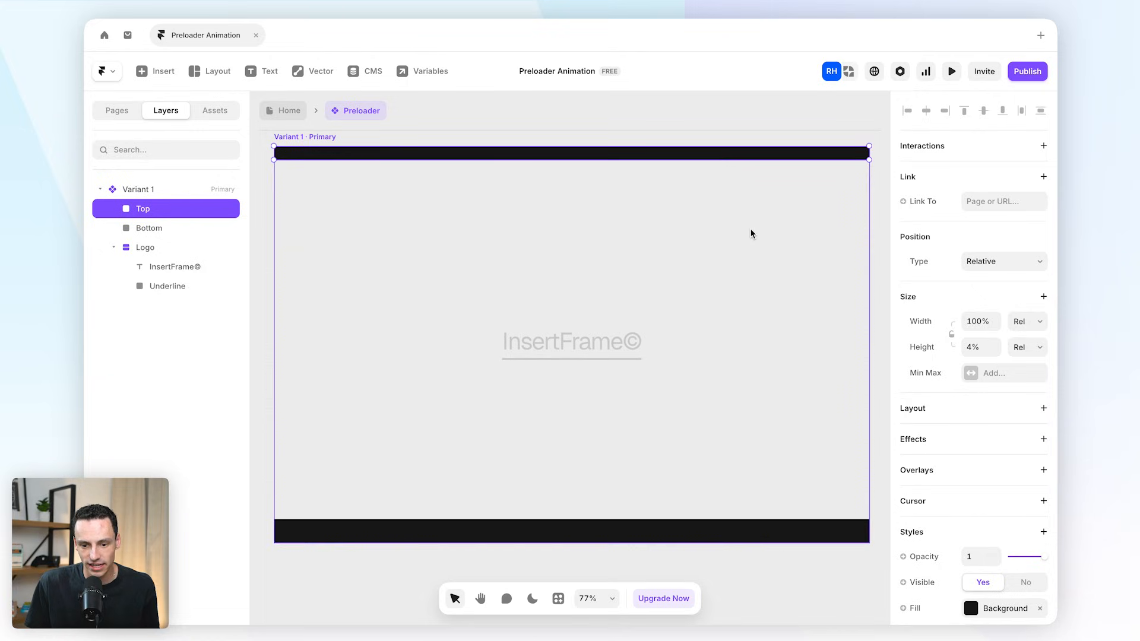
key("ctrl+z")
key("ctrl+z")
left_click(157, 212)
left_click(156, 229)
left_click(150, 249)
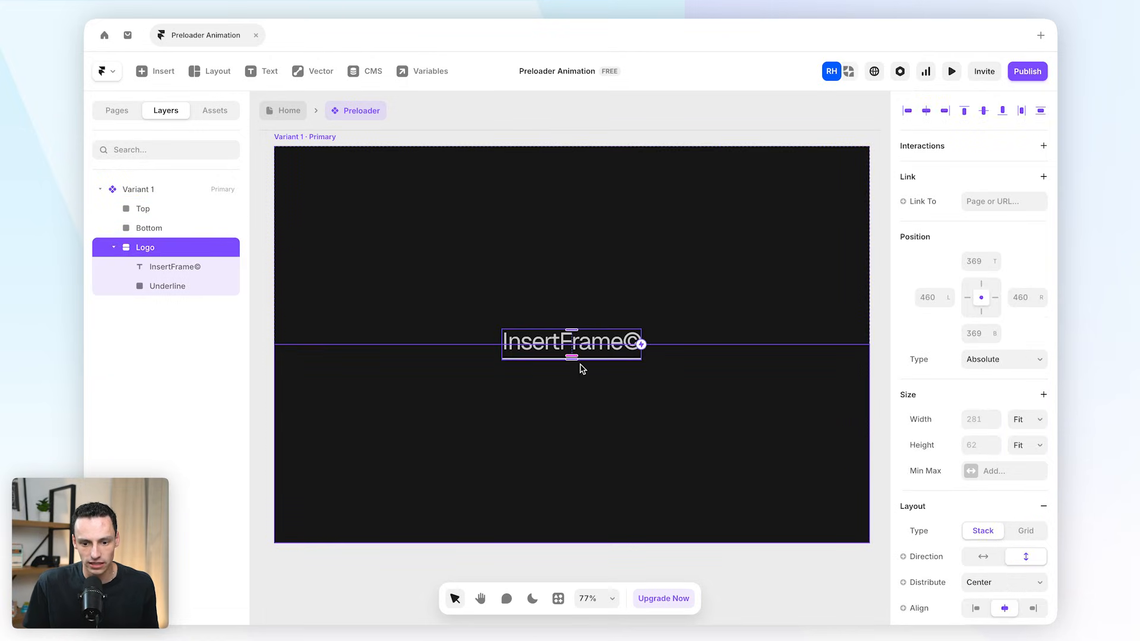
scroll(485, 339, "up", 2)
scroll(486, 339, "down", 3)
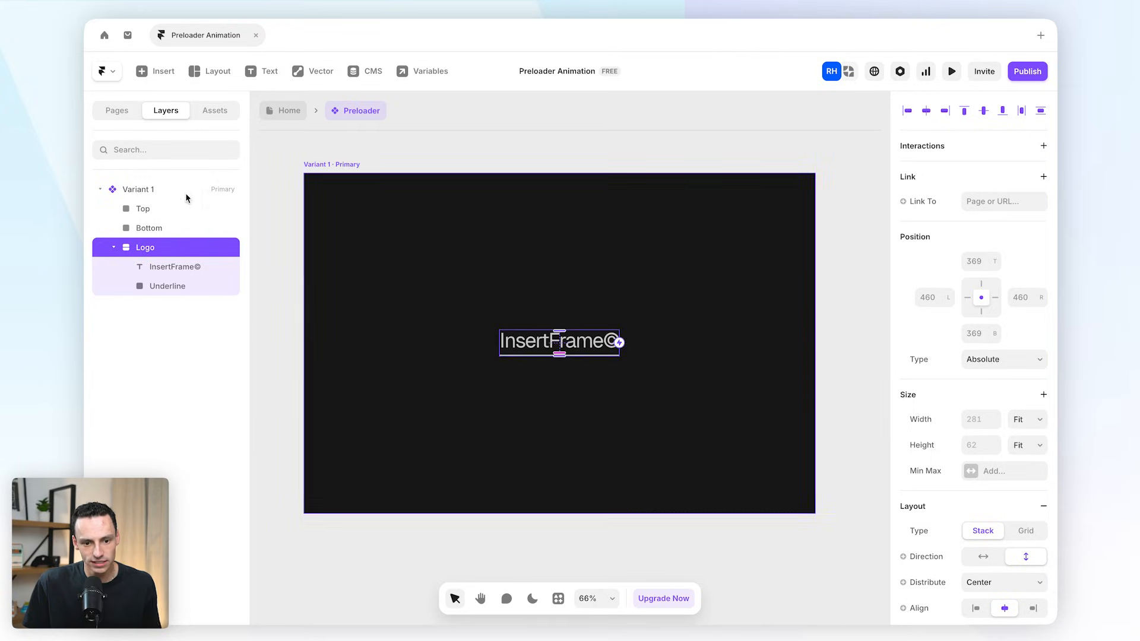
- Try renaming Variant 1 as End and adding another variant beside it
left_click(148, 190)
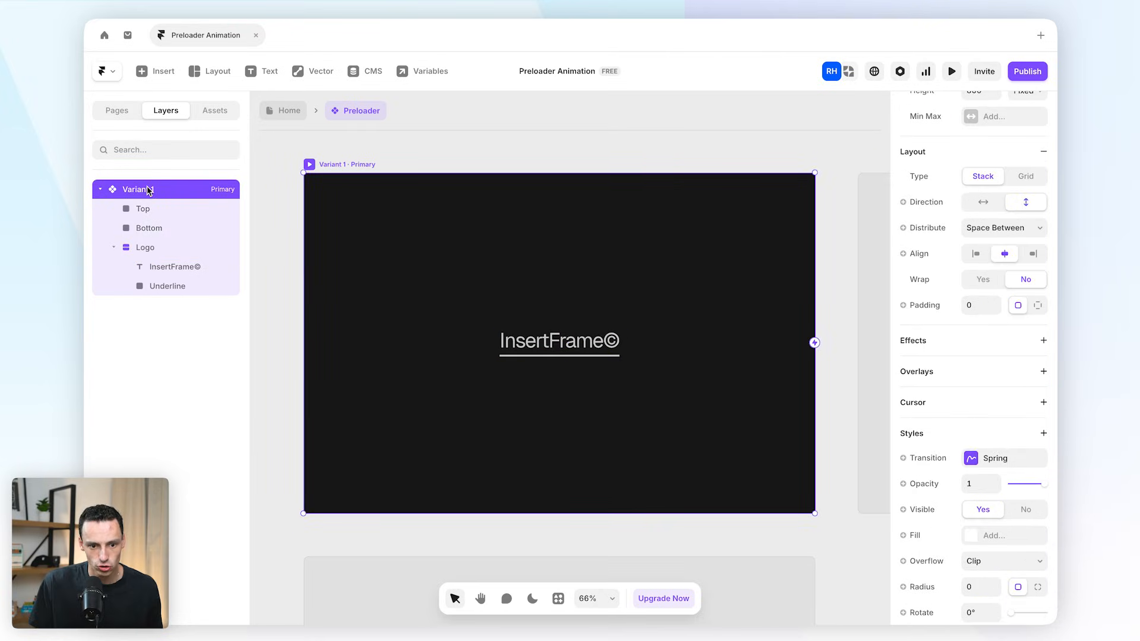
double_click(148, 189)
type("End")
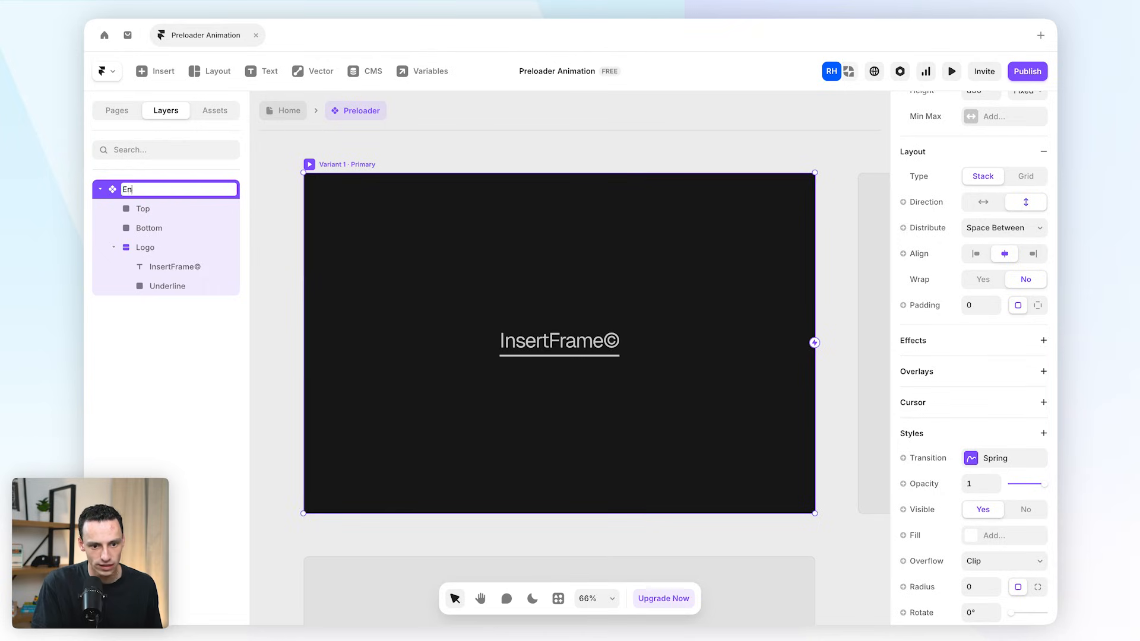
key("Return")
scroll(529, 300, "down", 2)
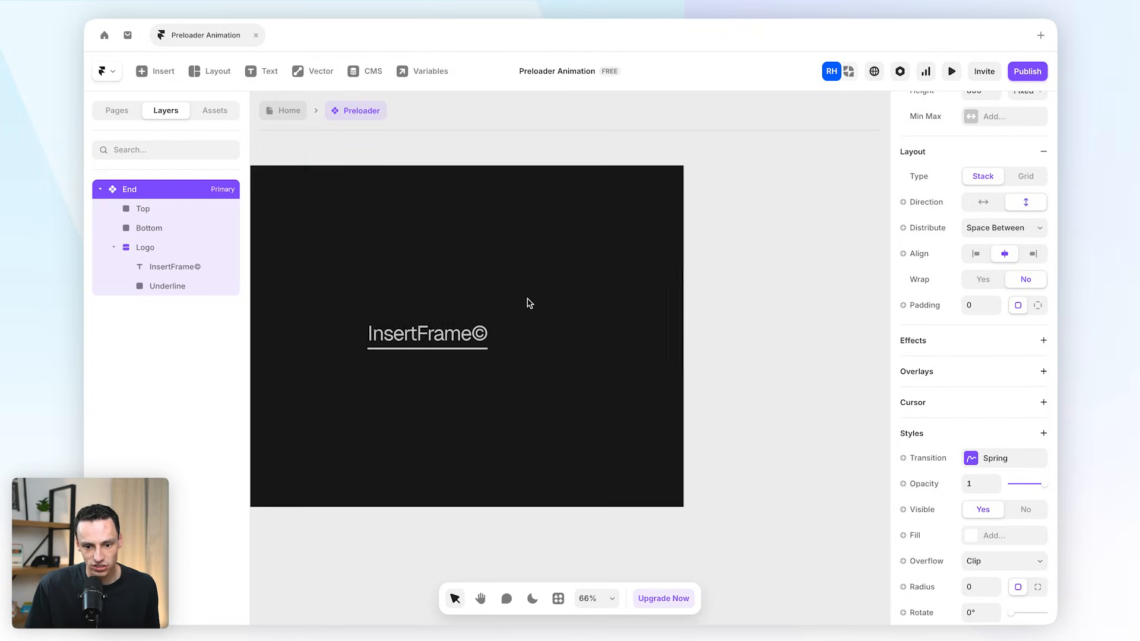
scroll(537, 297, "right", 5)
scroll(539, 292, "down", 2)
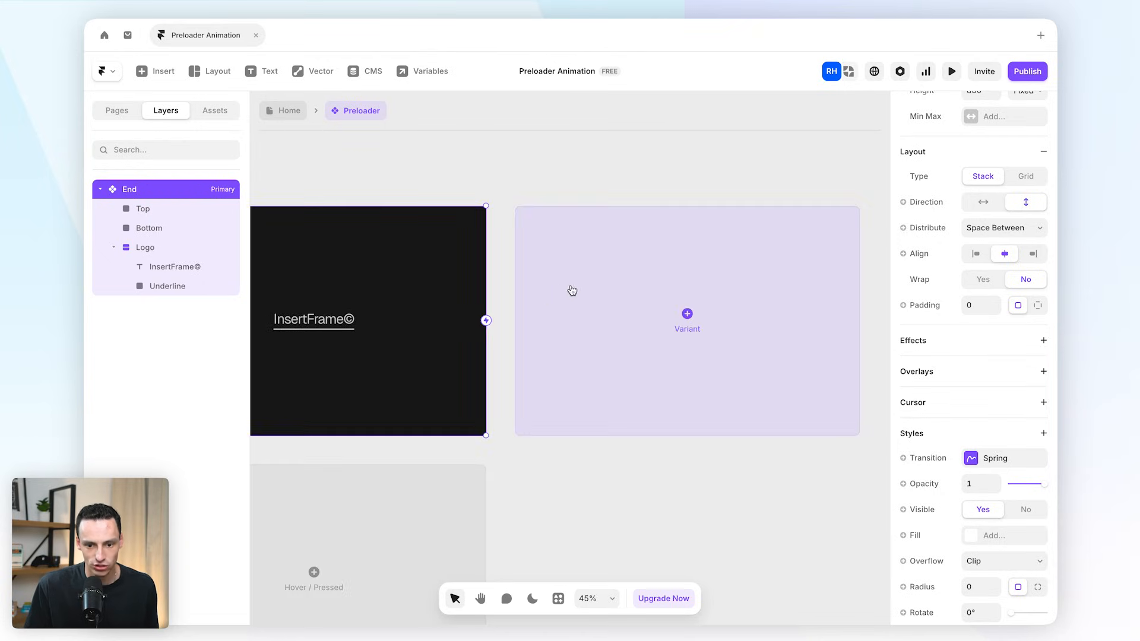
left_click(594, 288)
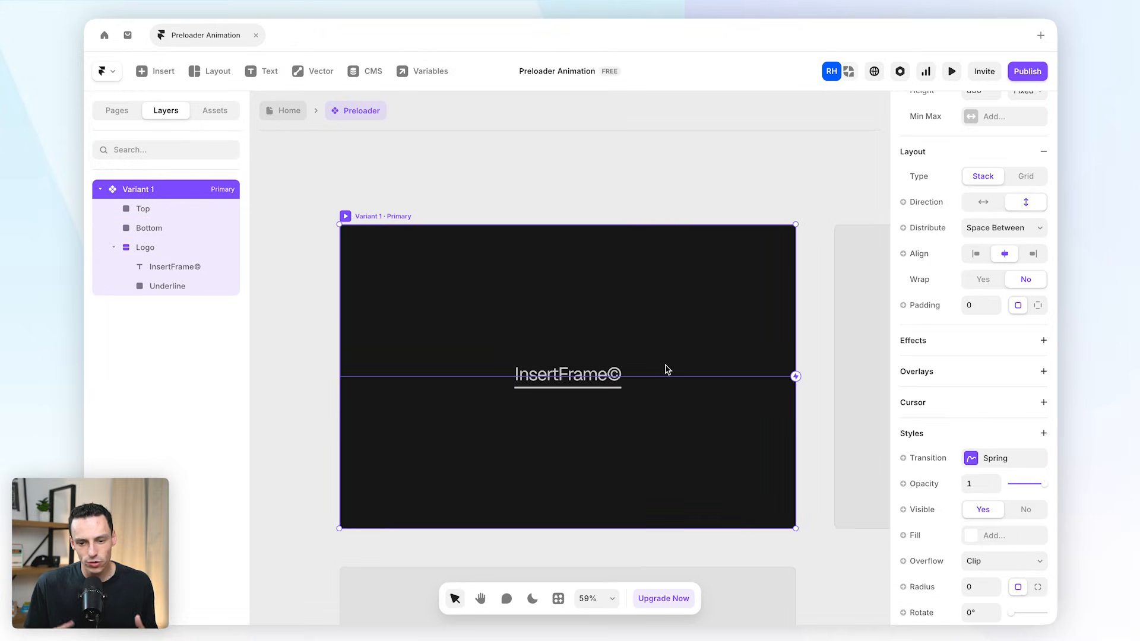
left_click(658, 368)
left_click(621, 415)
left_click(609, 385)
left_click(609, 390)
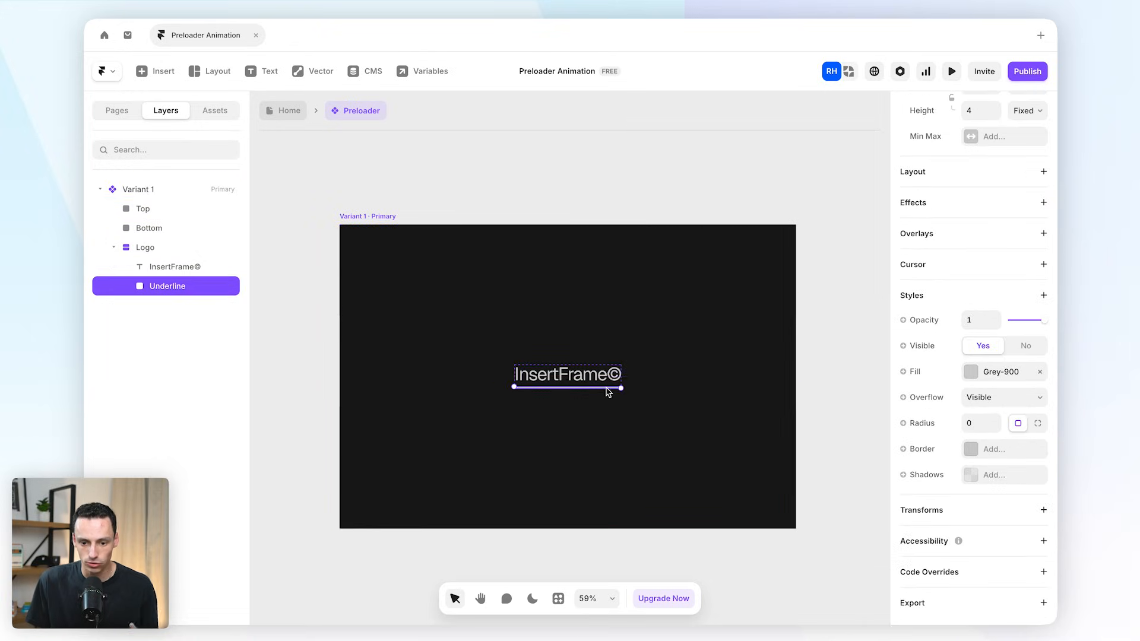
left_click(688, 352)
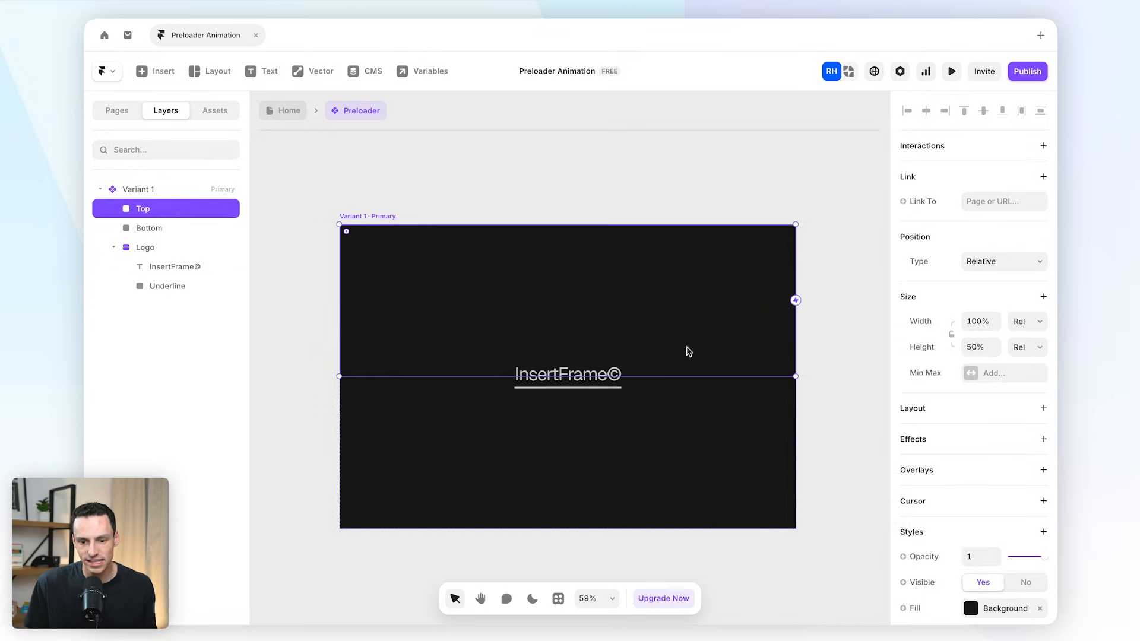
left_click(800, 344)
- Add a second variant beside Variant 1 in the Preloader component and rename it as Mid
left_click(453, 219)
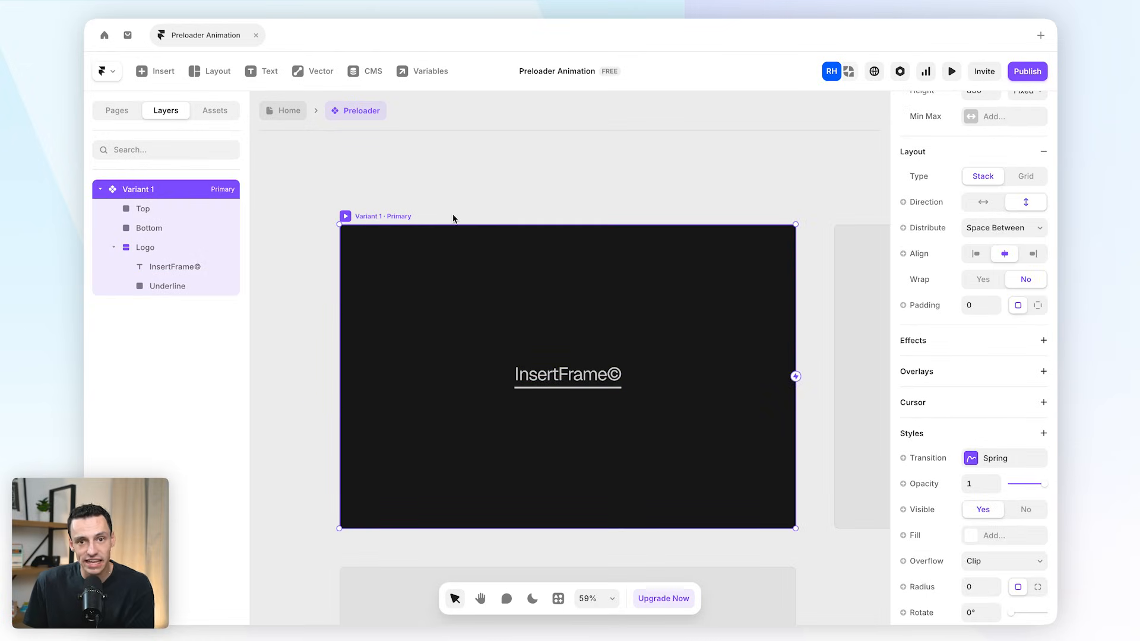
scroll(446, 228, "right", 1)
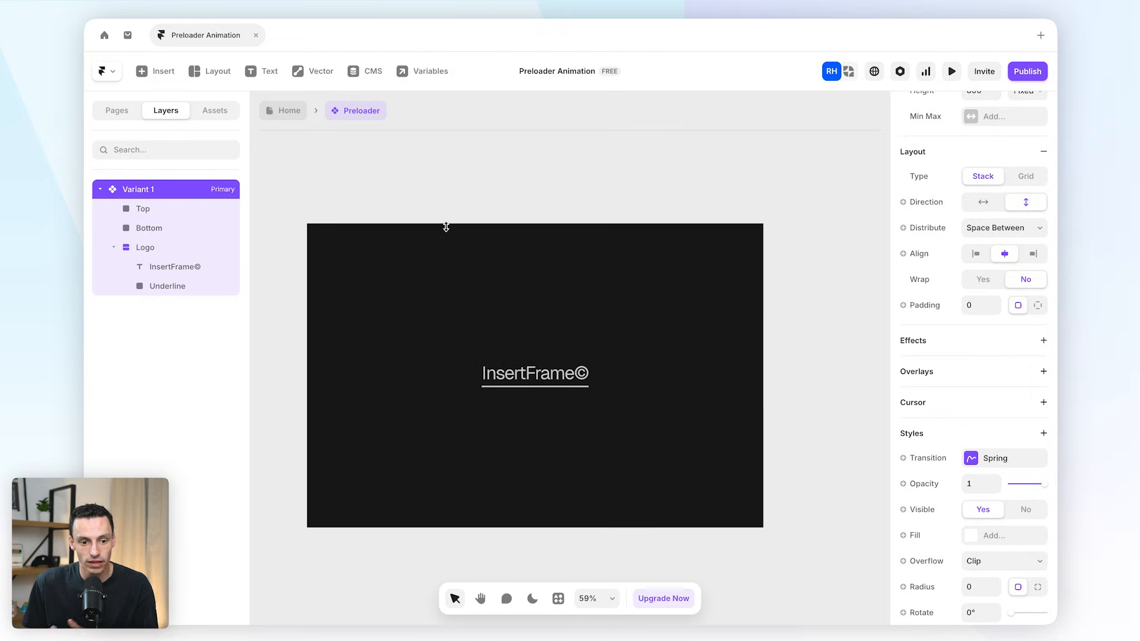
scroll(523, 211, "right", 10)
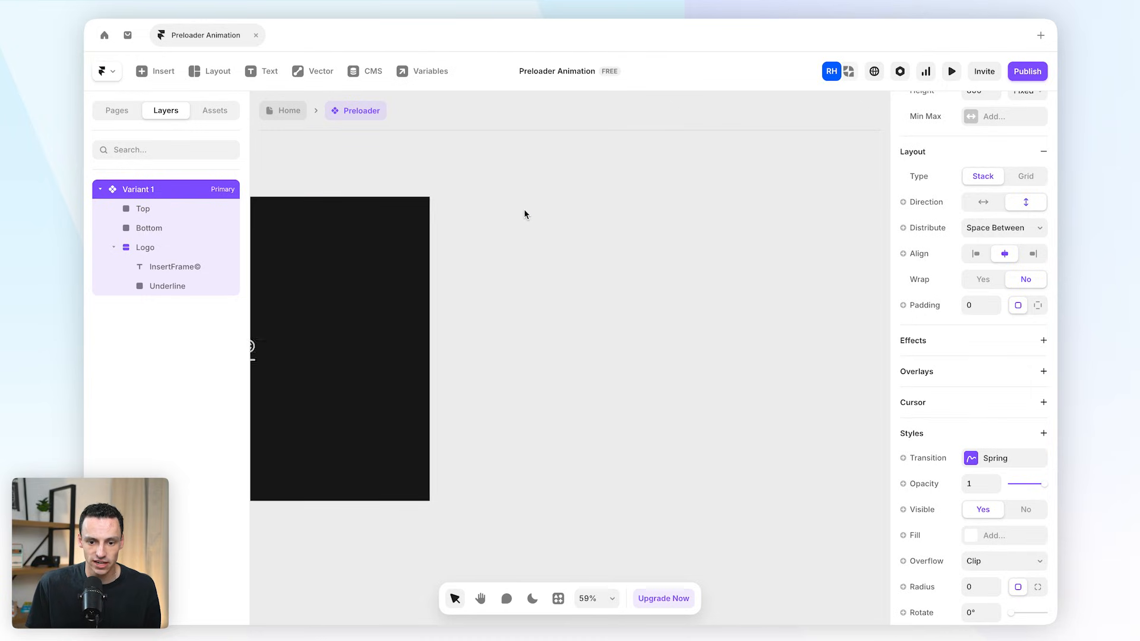
left_click(576, 306)
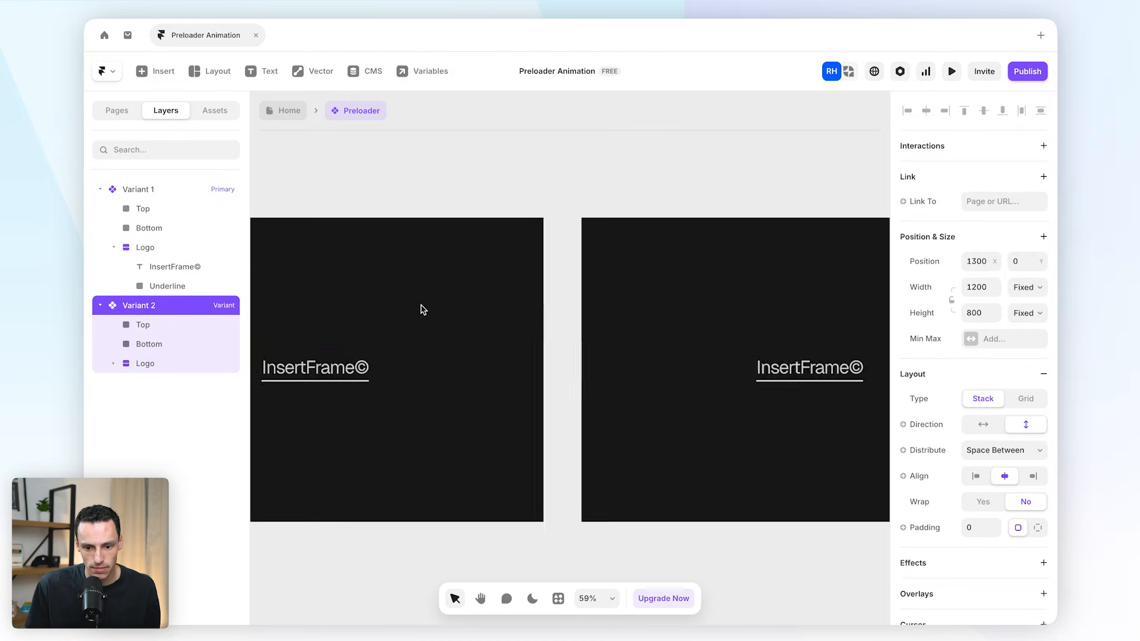
double_click(150, 306)
type("En")
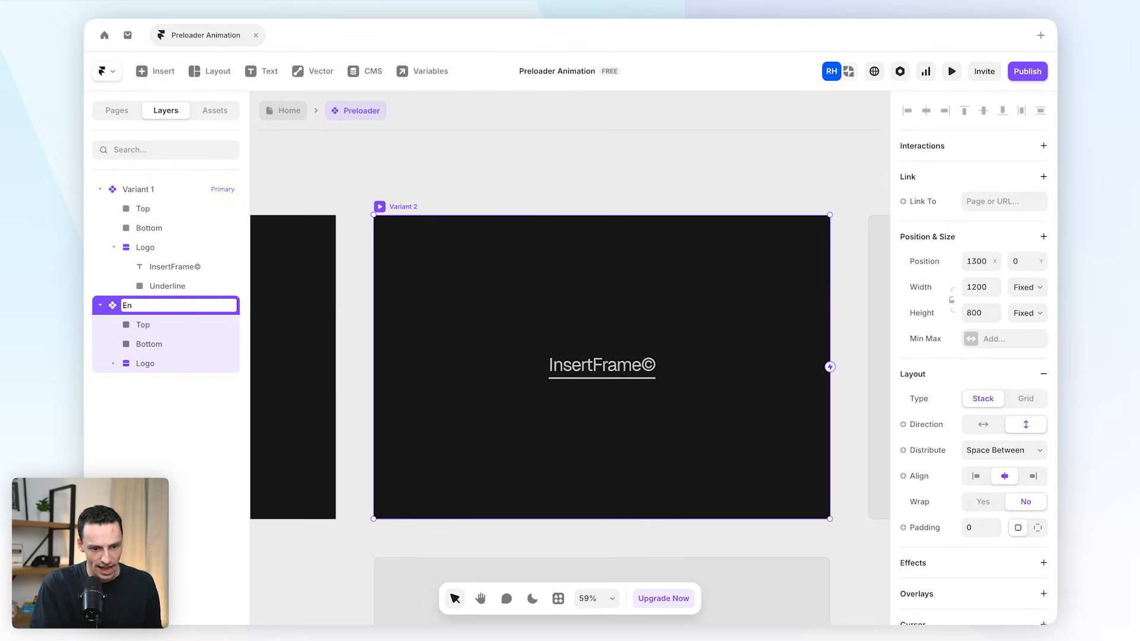
type("d")
key("Return")
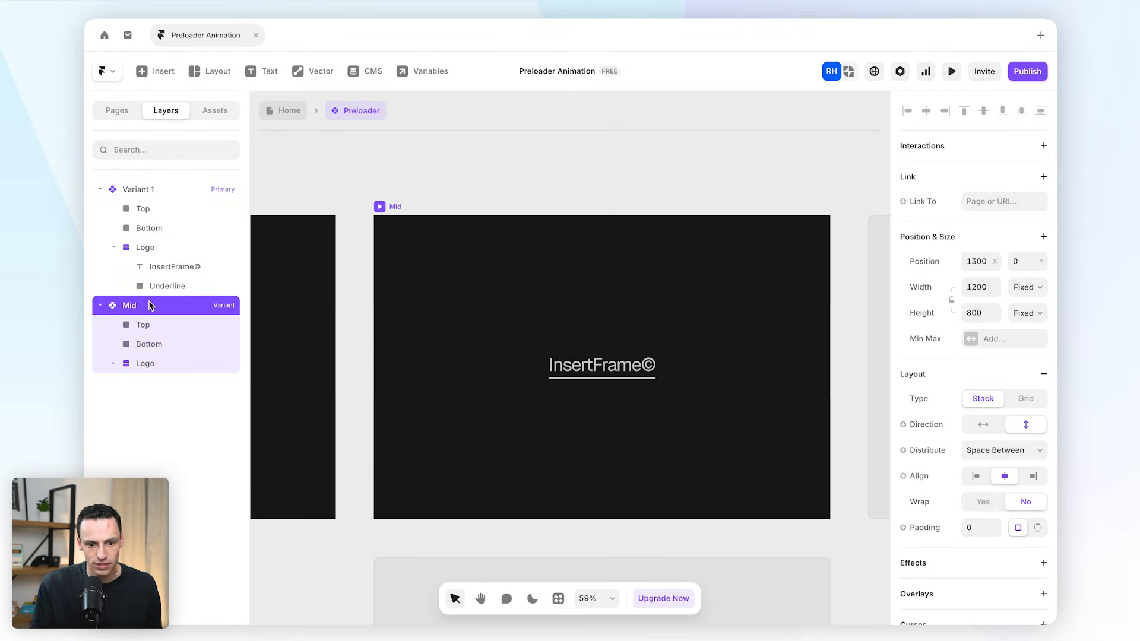
- Rename the primary variant, Variant 1, as Start
scroll(550, 325, "left", 6)
scroll(549, 326, "down", 2)
scroll(548, 326, "up", 2)
scroll(403, 321, "up", 2)
scroll(403, 321, "up", 1)
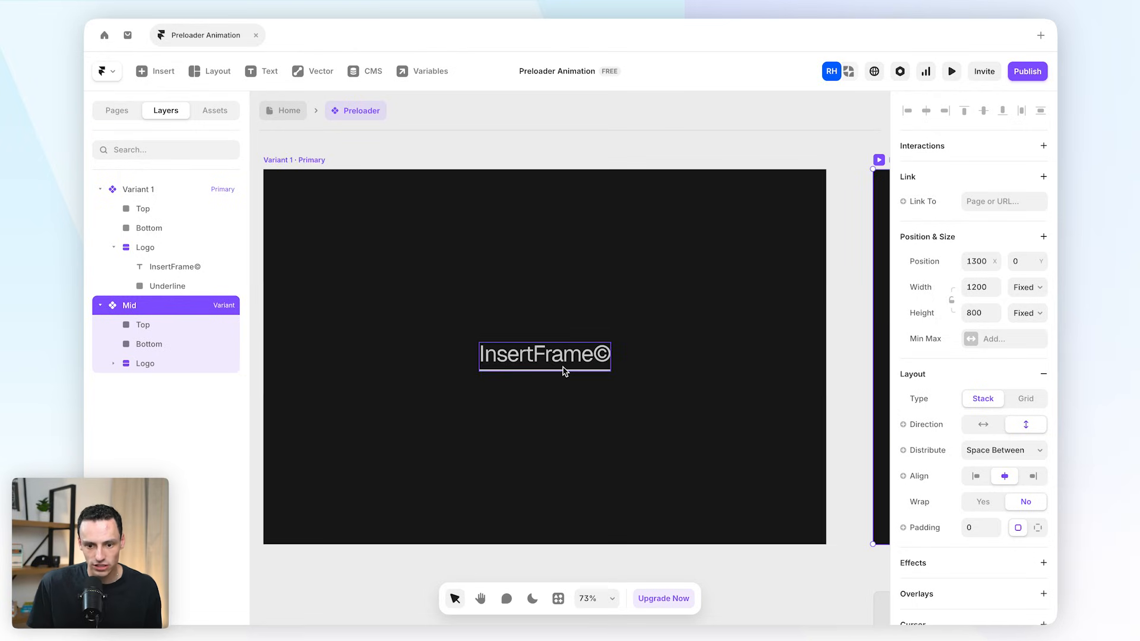
left_click(565, 368)
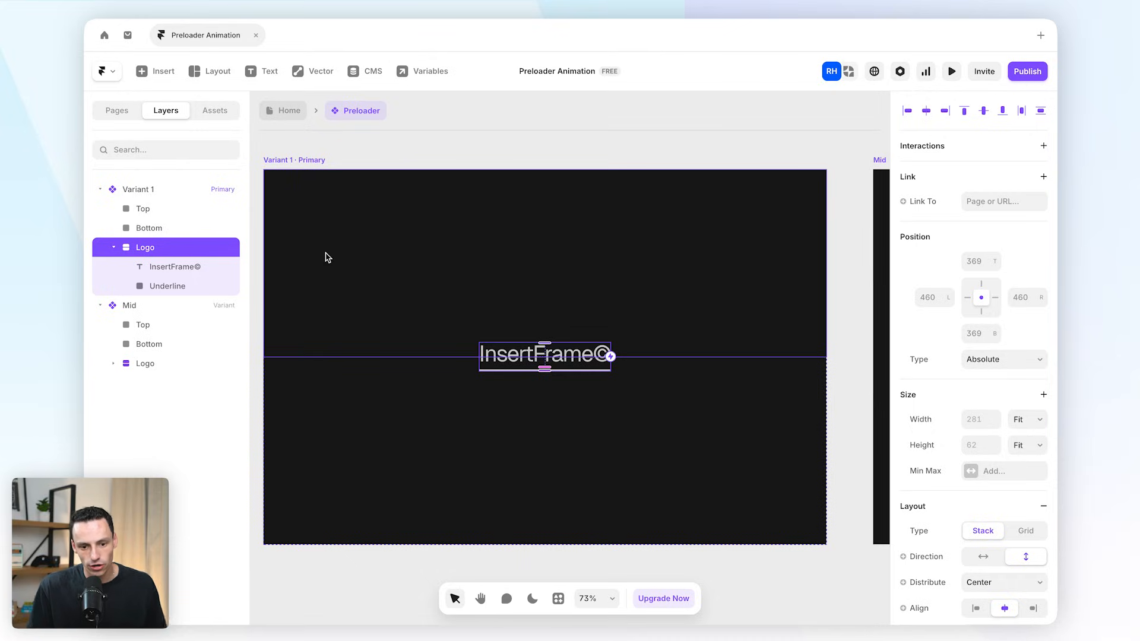
left_click(304, 162)
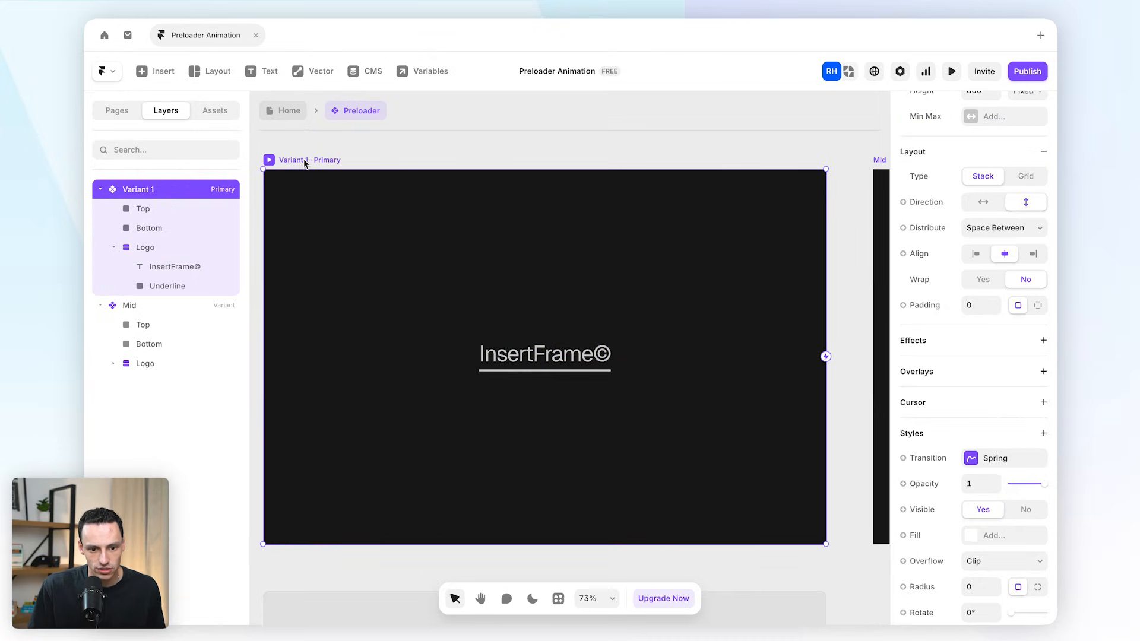
double_click(148, 187)
type("Start")
key("Return")
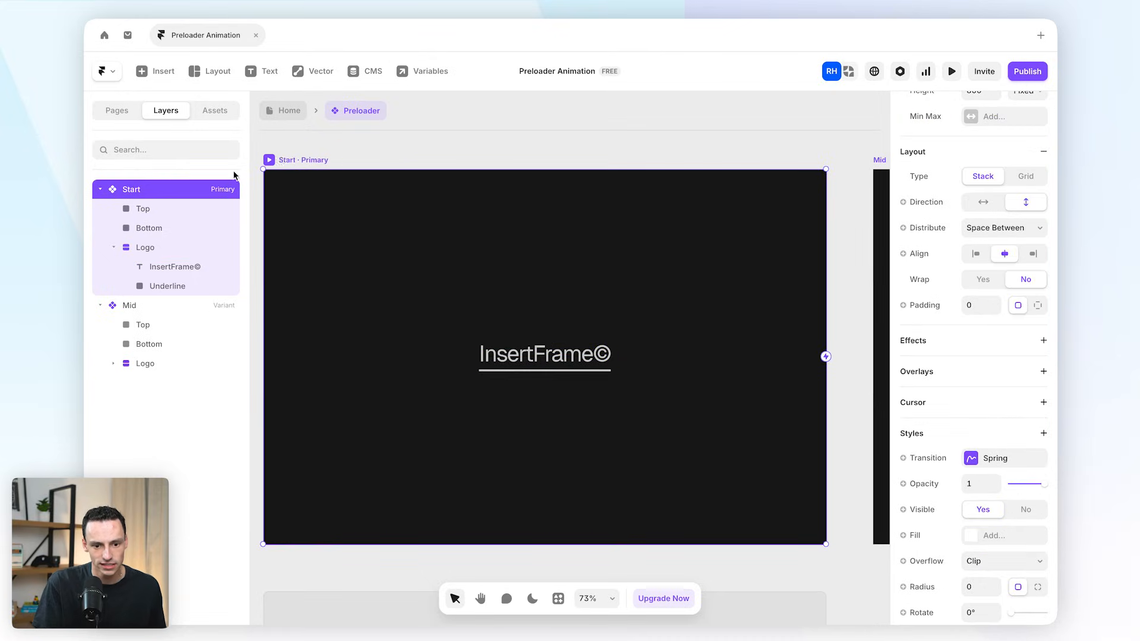
- Set the opacity of the Logo stack in the Start variant to 0
left_click(177, 253)
scroll(971, 487, "down", 5)
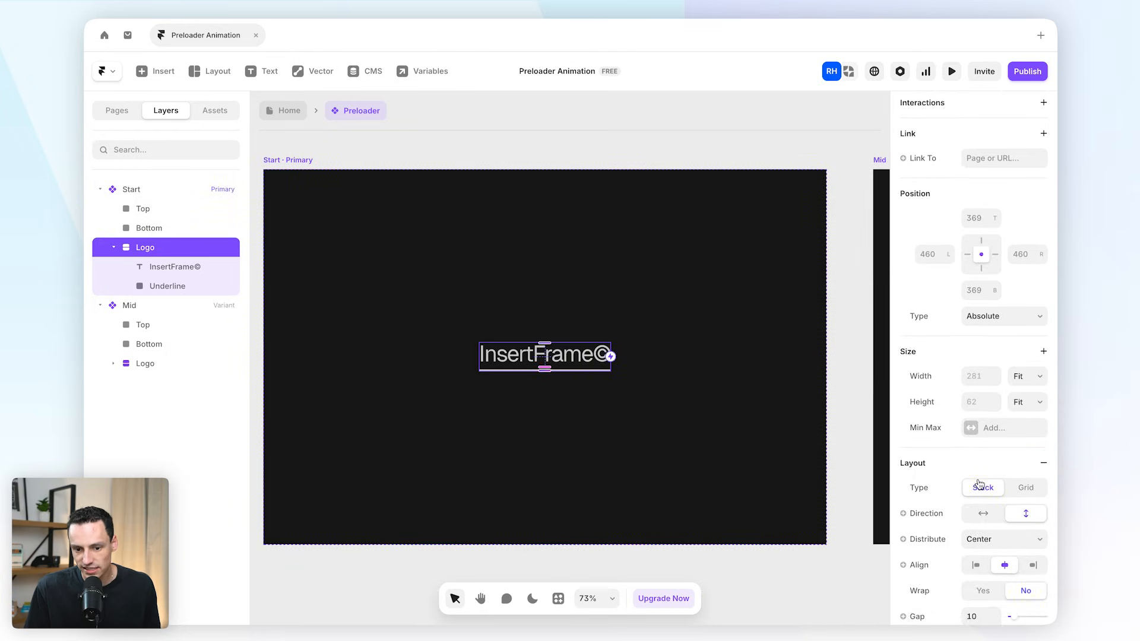
scroll(998, 404, "down", 6)
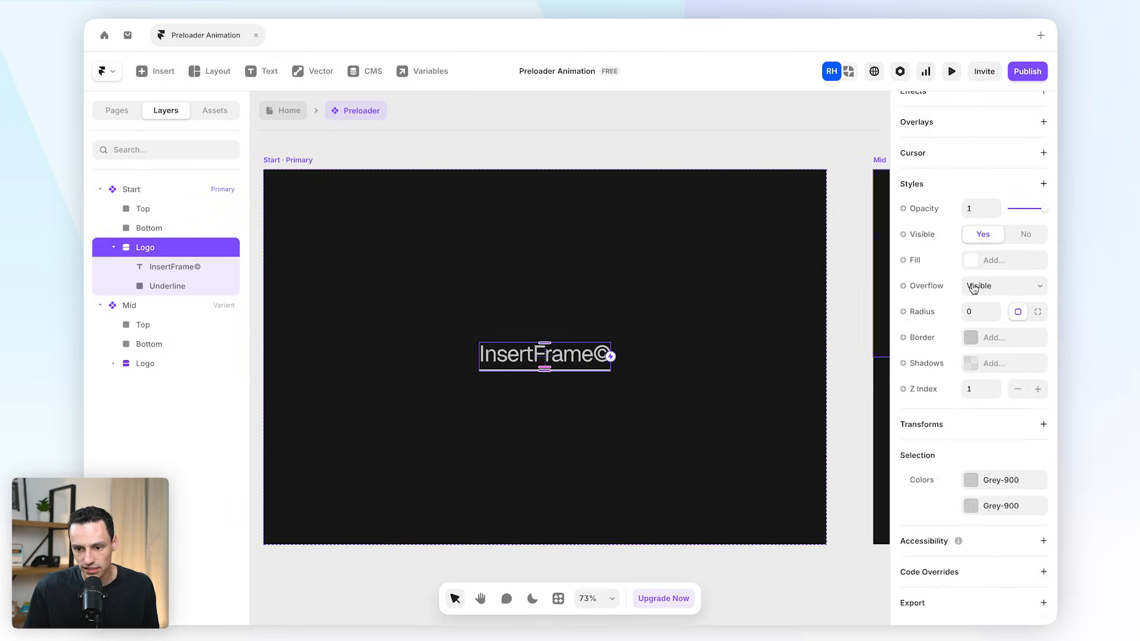
left_click_drag(1022, 270, 868, 267)
- Set the opacity of the Logo stack in the Mid variant to 1
scroll(634, 358, "up", 2)
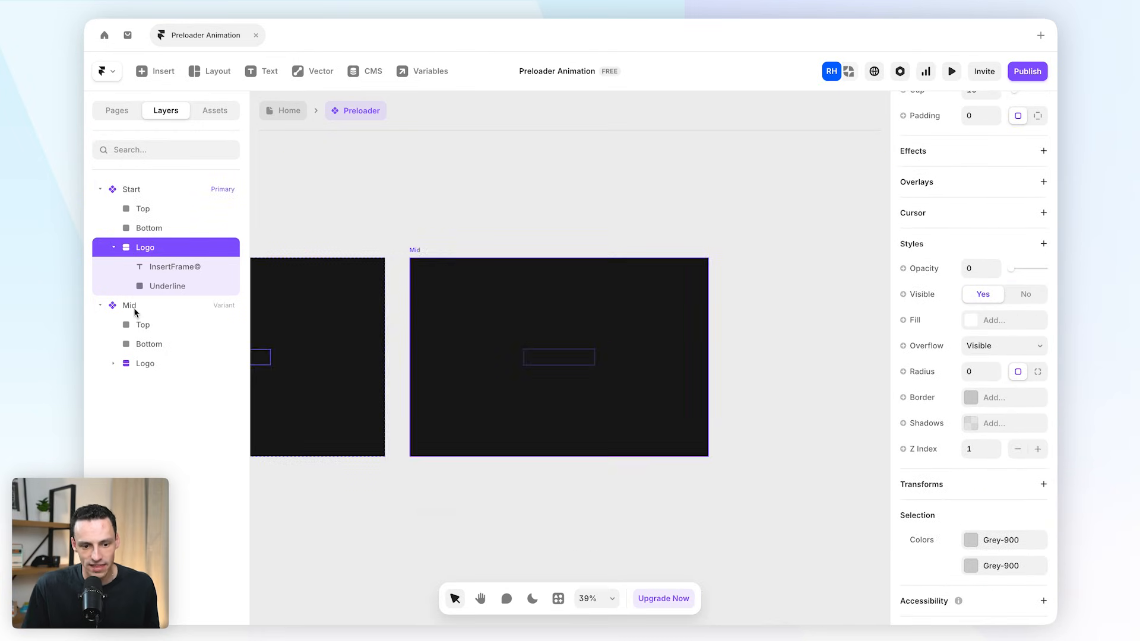
left_click(135, 309)
left_click(113, 363)
left_click(158, 362)
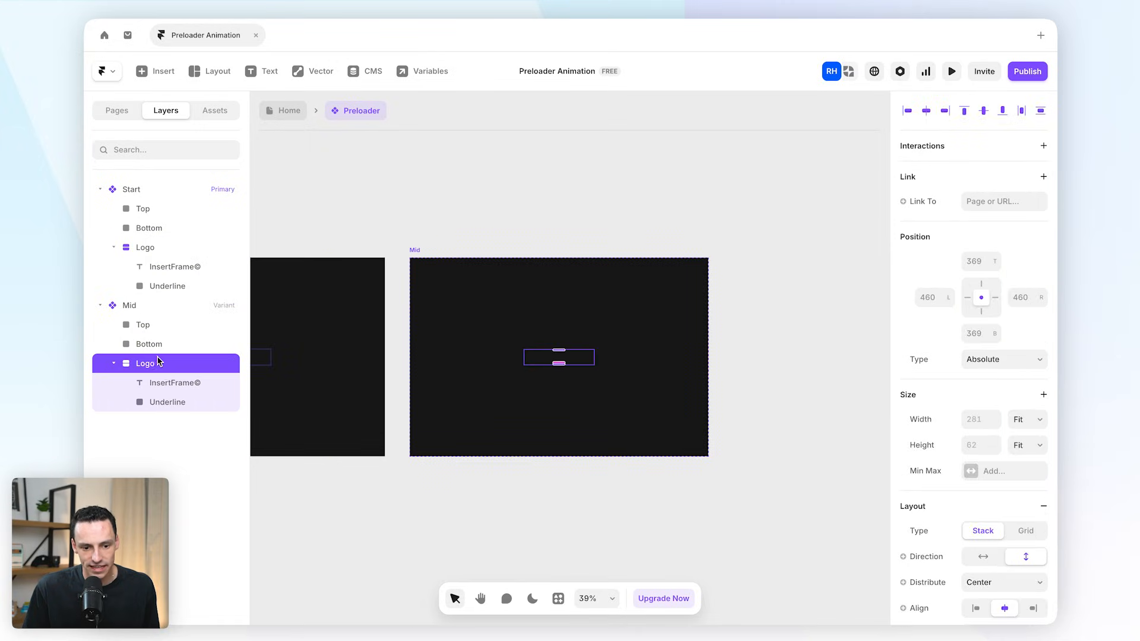
scroll(987, 442, "down", 7)
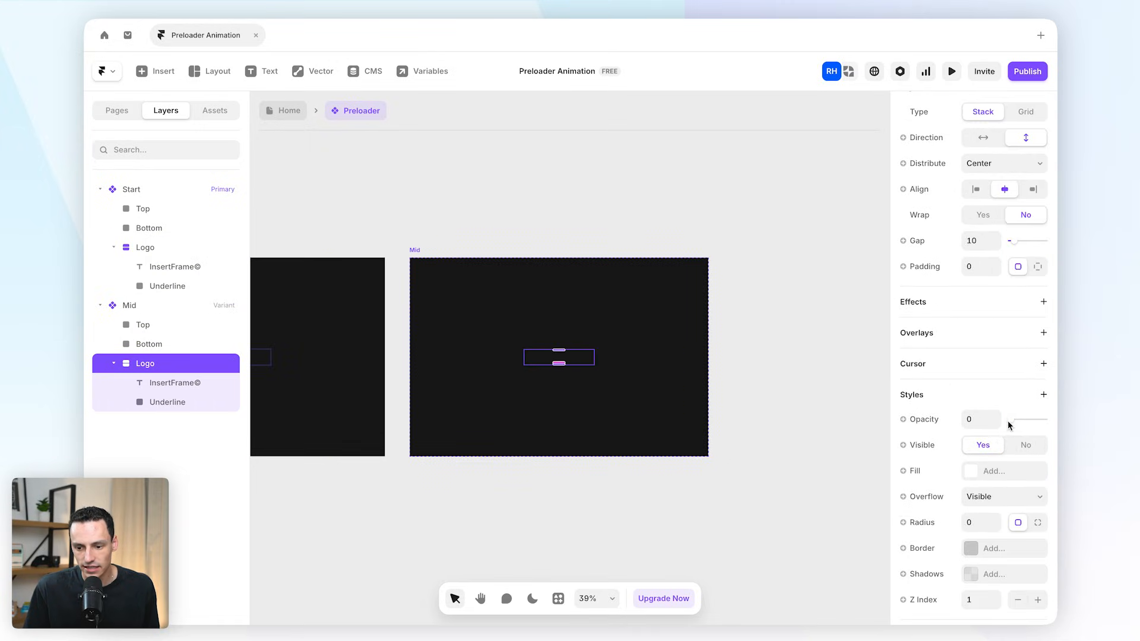
left_click_drag(1014, 426, 1047, 419)
scroll(550, 376, "up", 5)
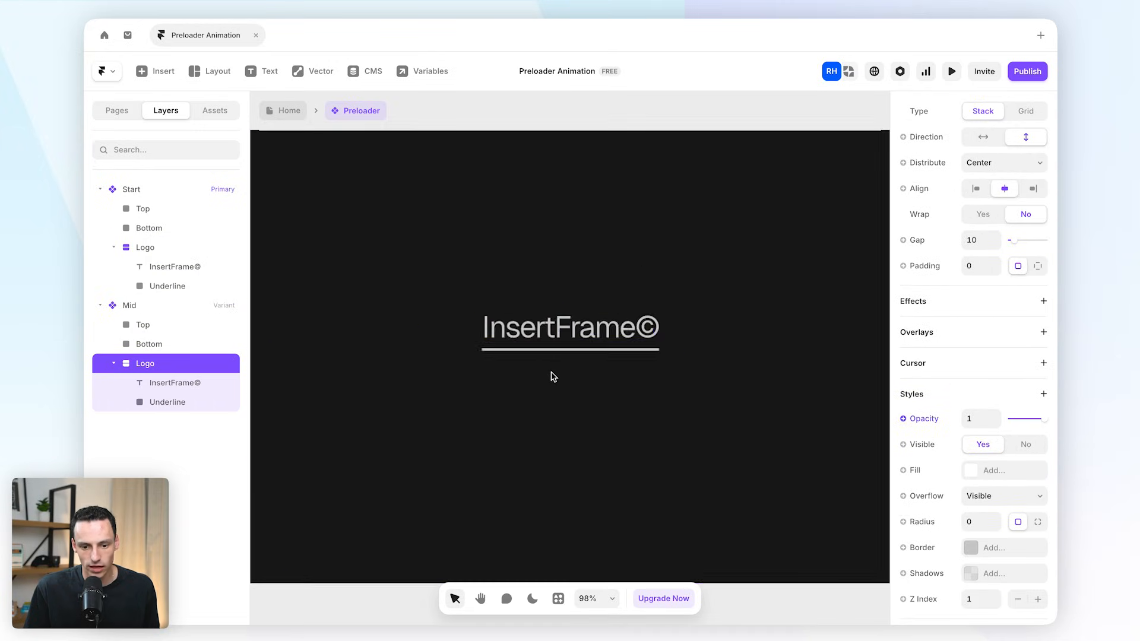
- Set the width of the Underline layer in the Mid variant's Logo stack to 1
left_click(208, 402)
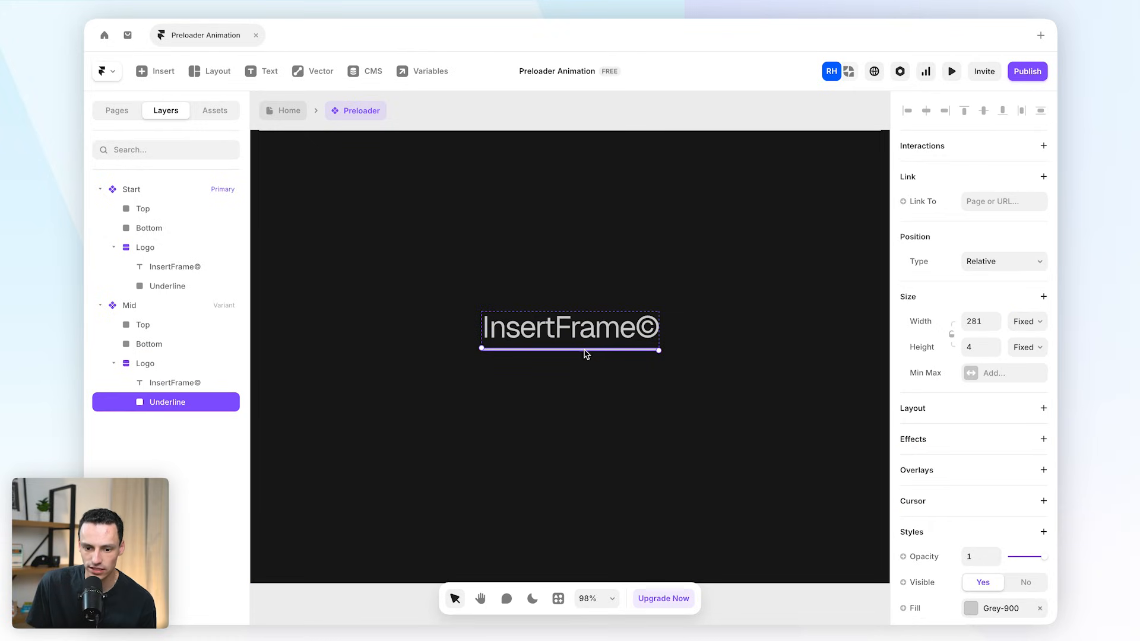
left_click(602, 343)
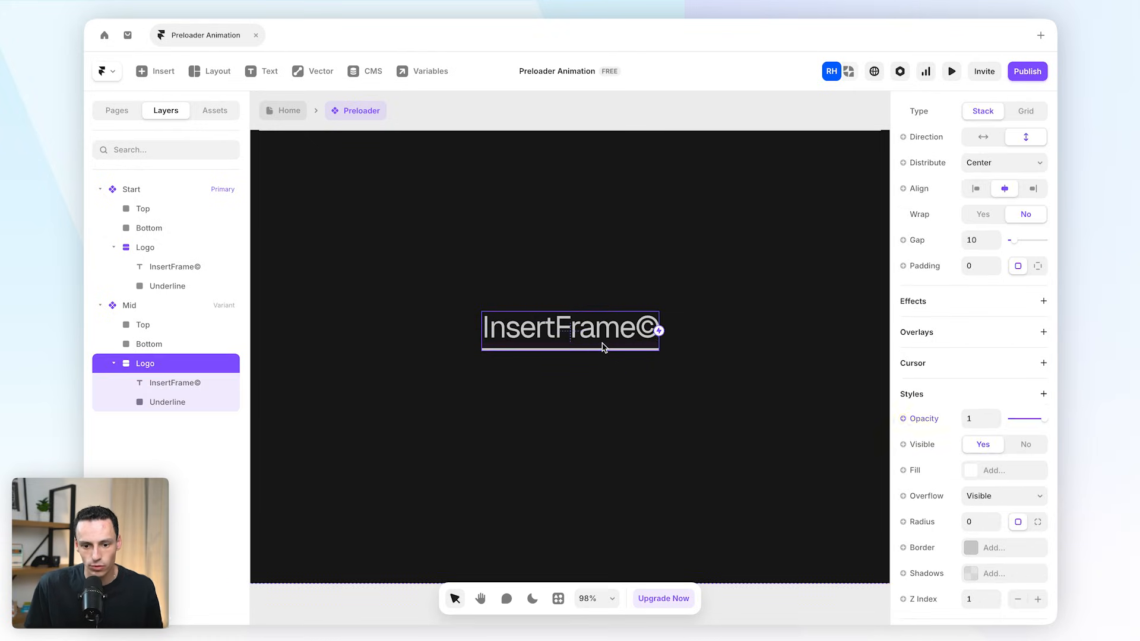
scroll(980, 330, "up", 2)
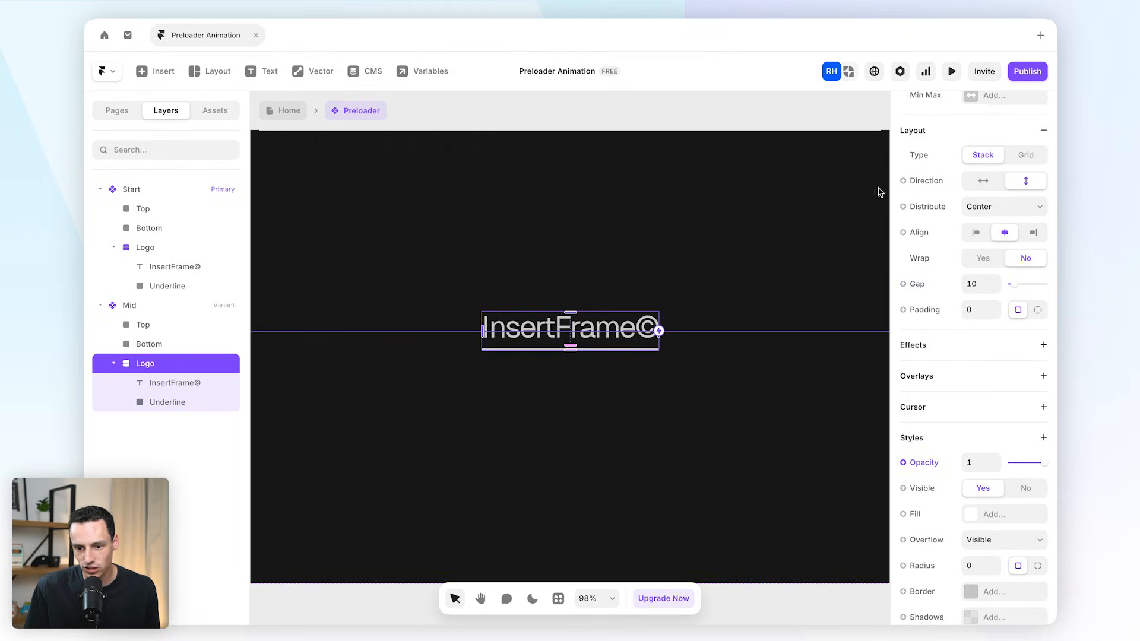
left_click(169, 402)
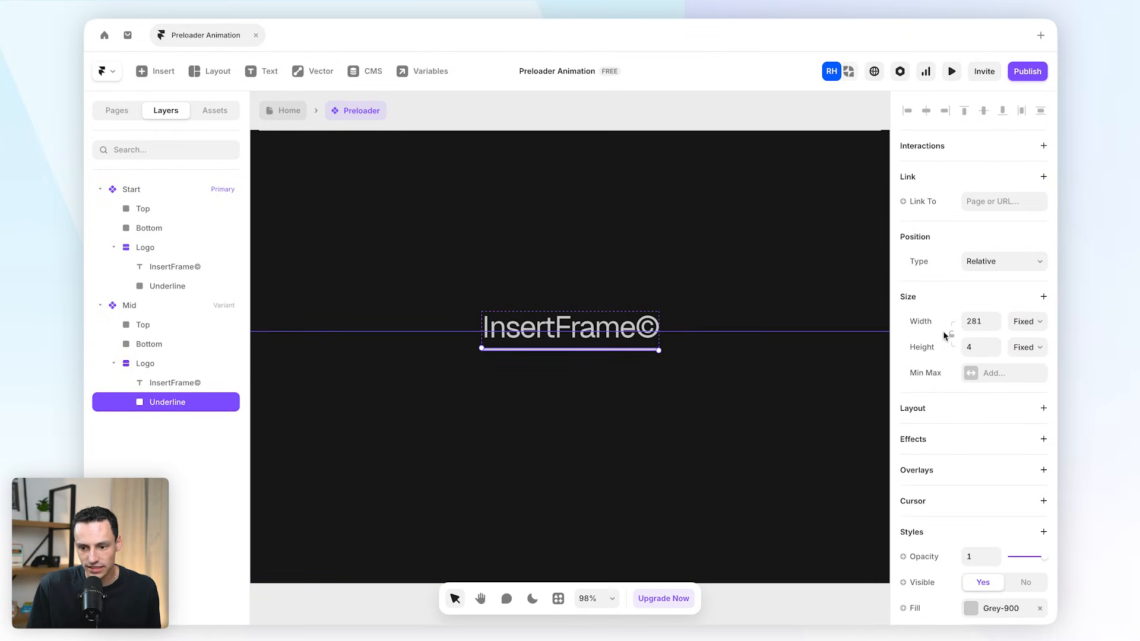
left_click(986, 324)
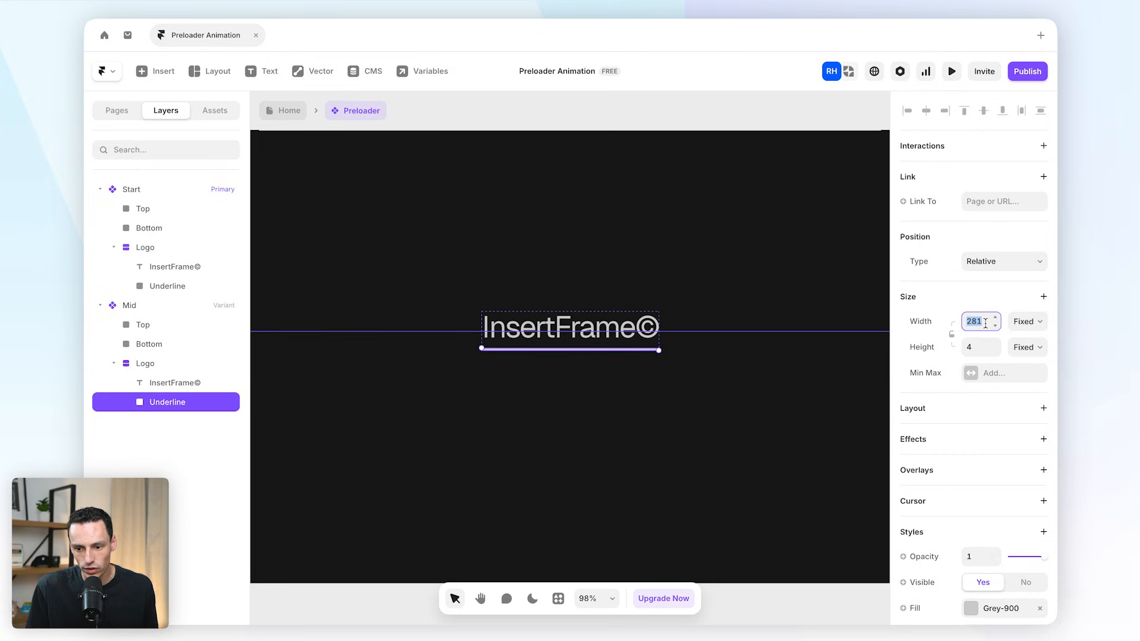
type("1")
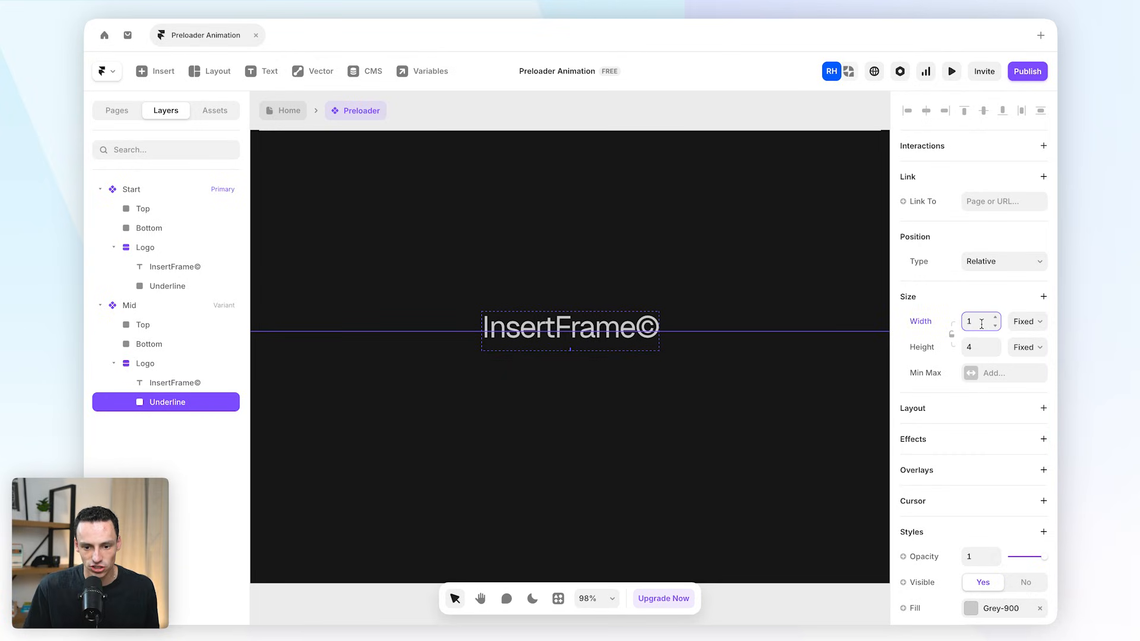
left_click(665, 325)
scroll(562, 359, "up", 5)
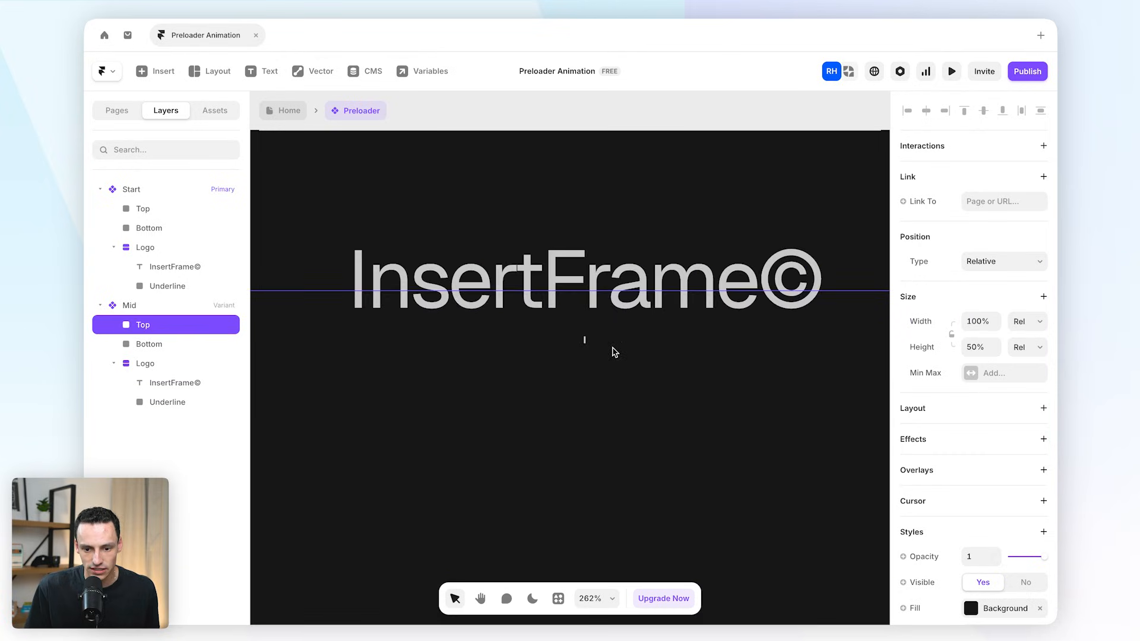
- Add a third variant beside Mid in the Preloader component
scroll(614, 352, "down", 10)
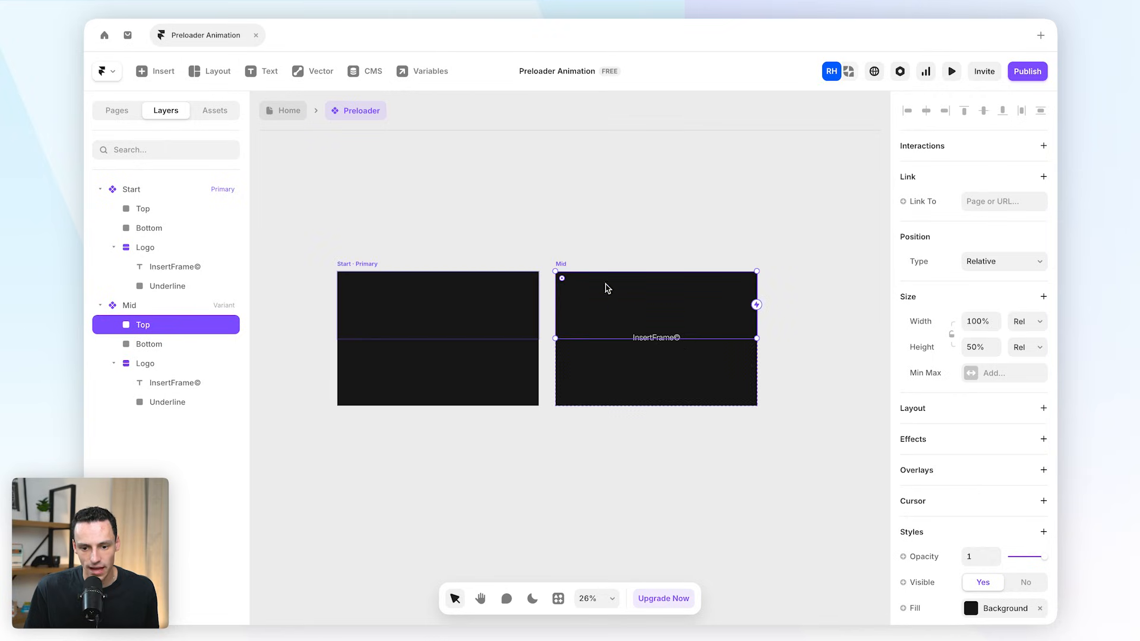
left_click(568, 267)
left_click(756, 315)
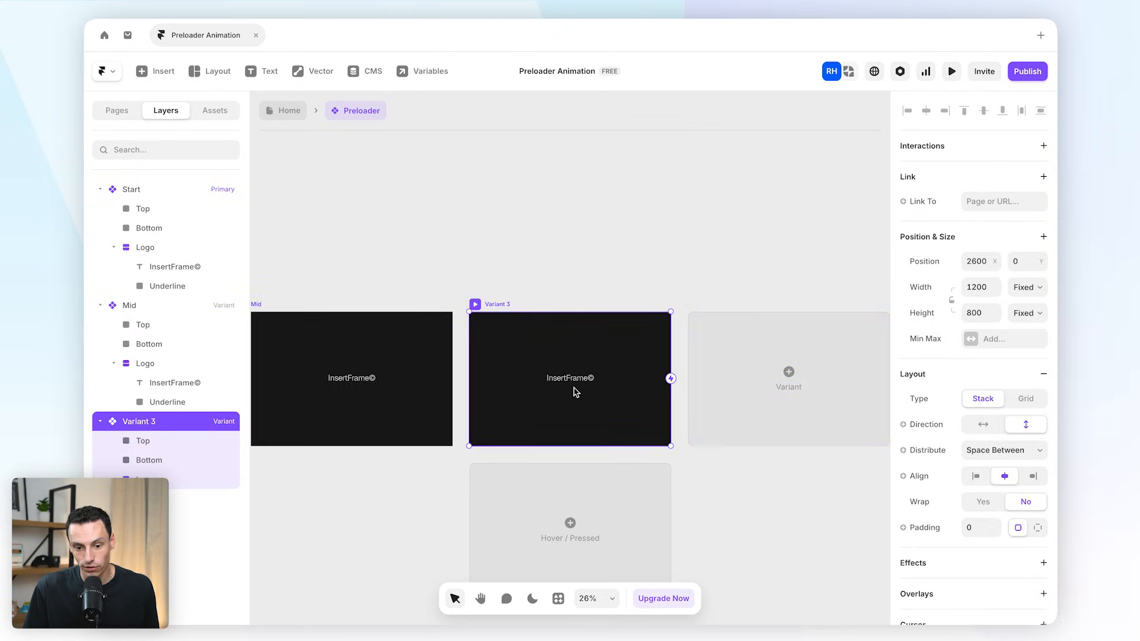
- Change the width sizing of the Underline in Variant 3 so that it spans the full width of the logo text
scroll(575, 392, "up", 2)
scroll(575, 392, "up", 5)
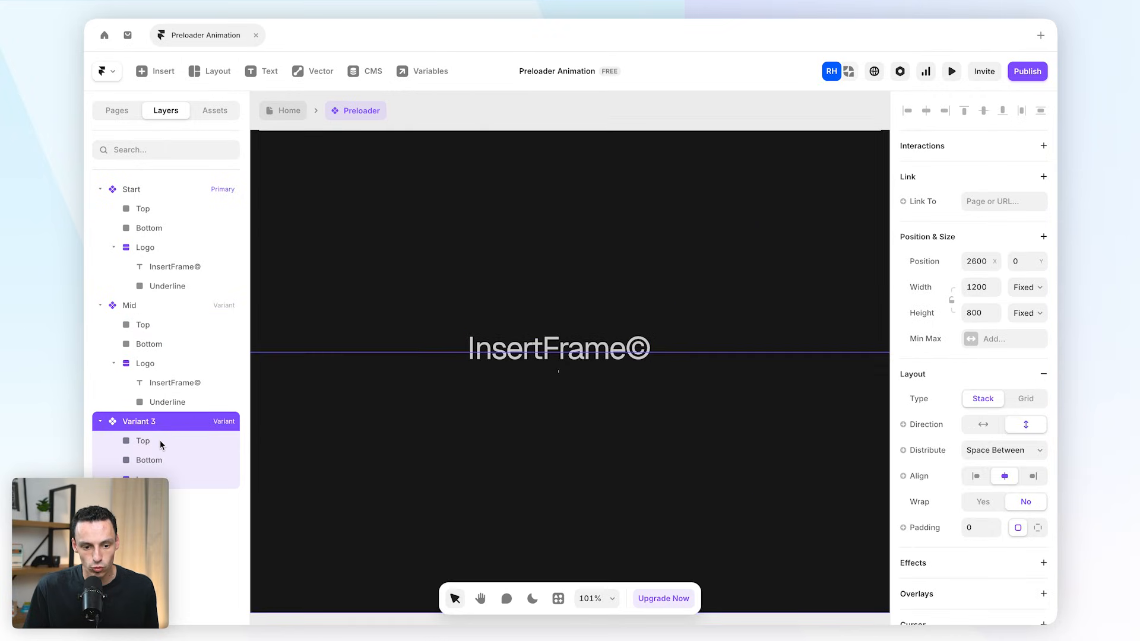
left_click(159, 442)
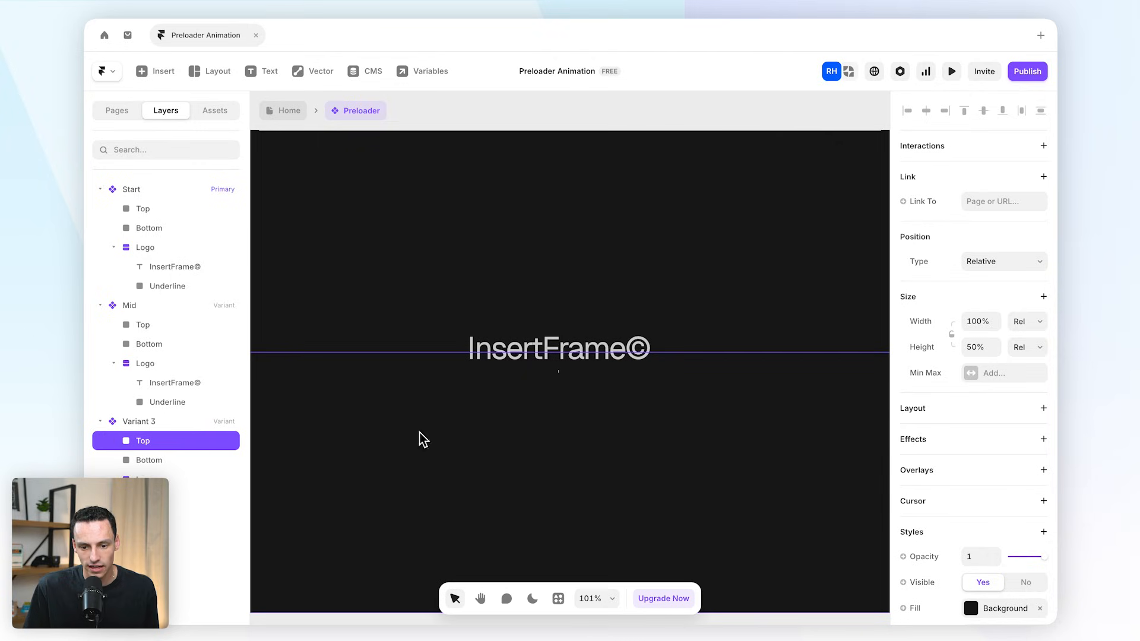
left_click(212, 518)
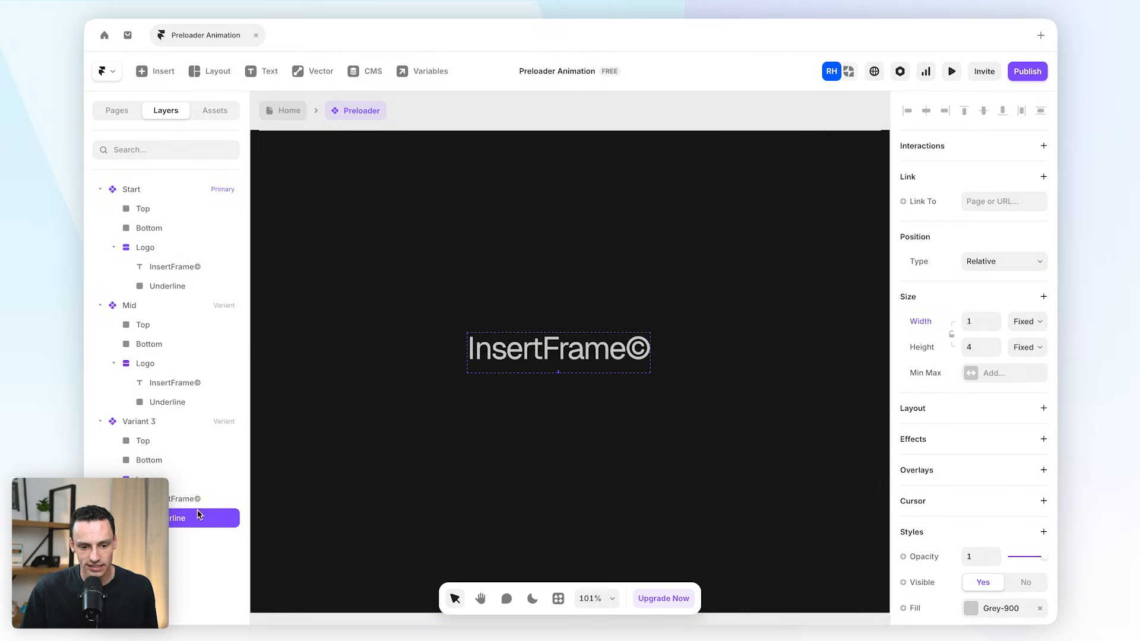
left_click(1024, 323)
left_click(1015, 347)
- Lower the opacity of the Underline in the Mid variant until the tiny line is completely hidden
left_click(424, 378)
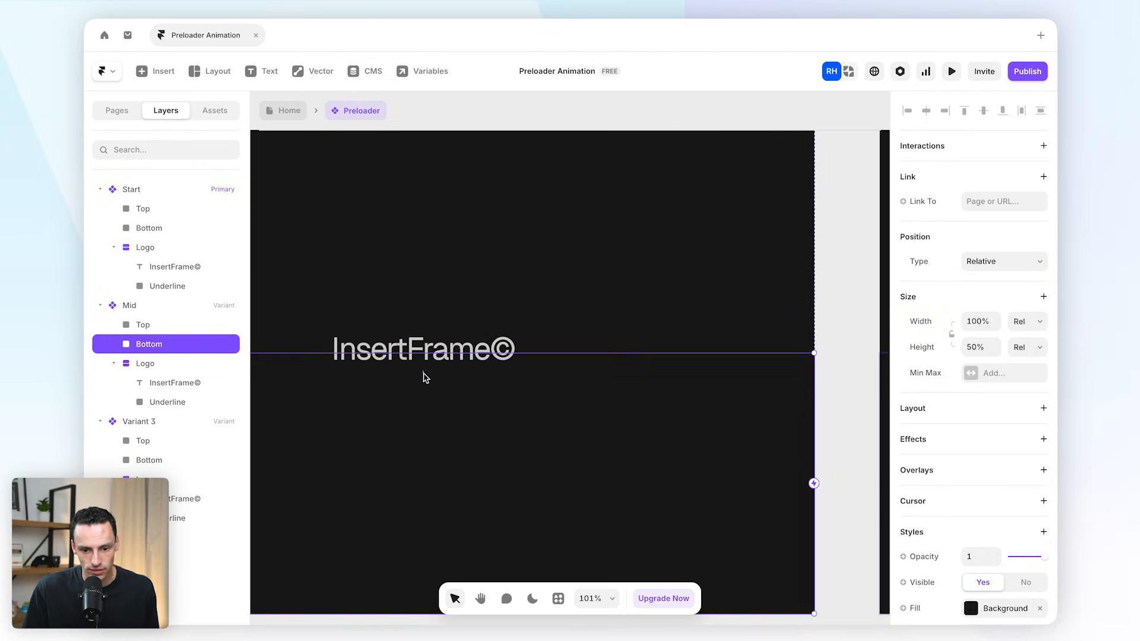
left_click(425, 377)
scroll(903, 374, "down", 5)
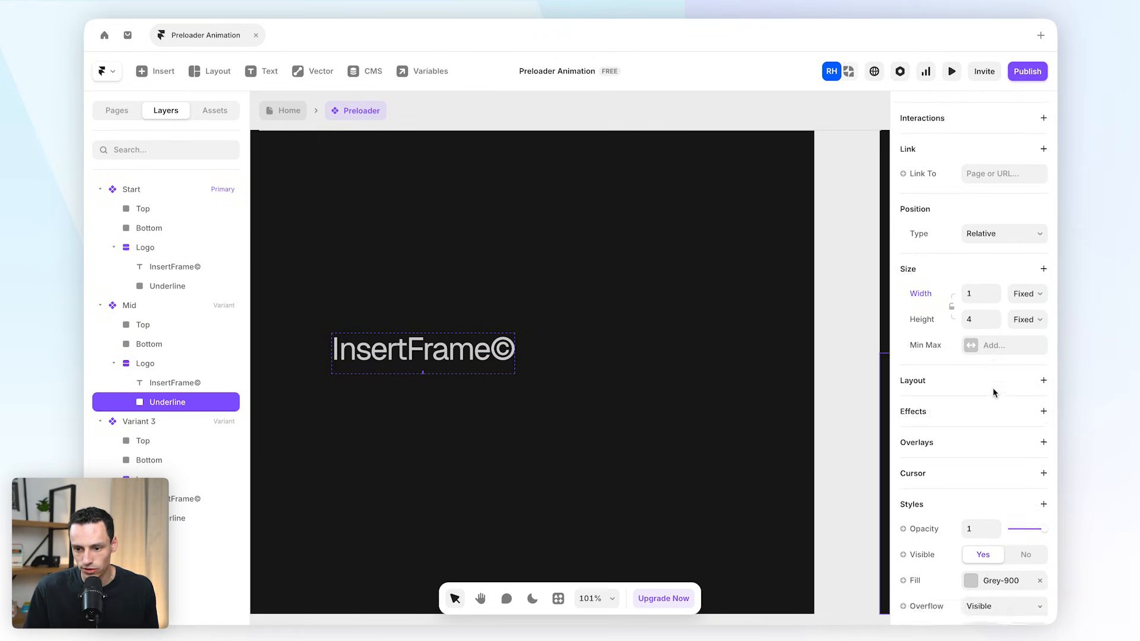
scroll(929, 288, "up", 3)
scroll(930, 288, "up", 1)
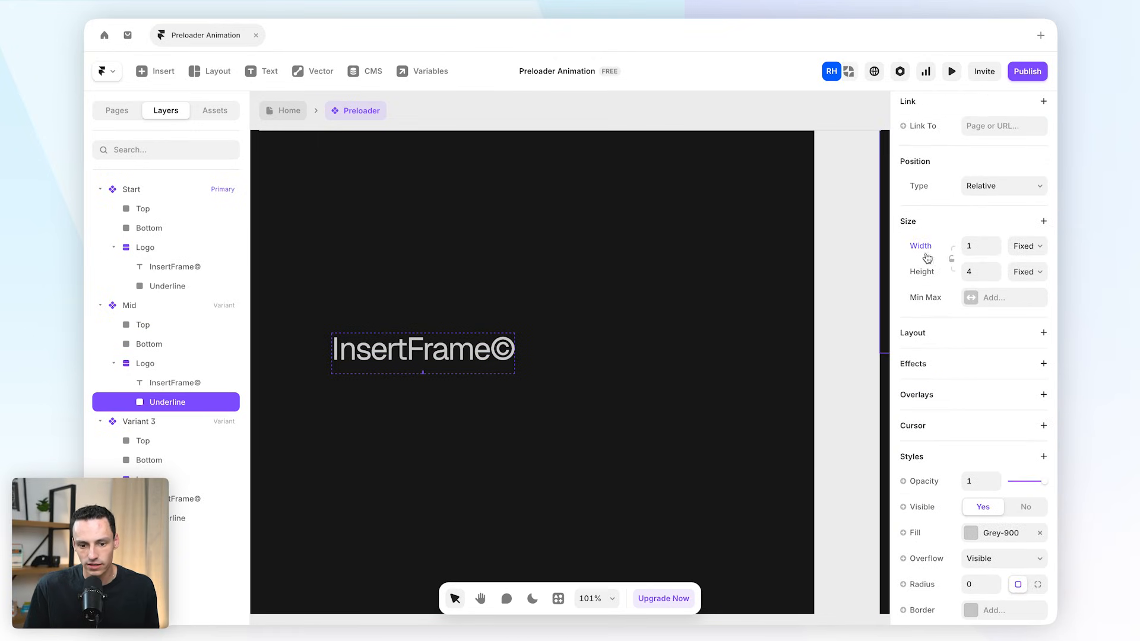
scroll(308, 386, "up", 3)
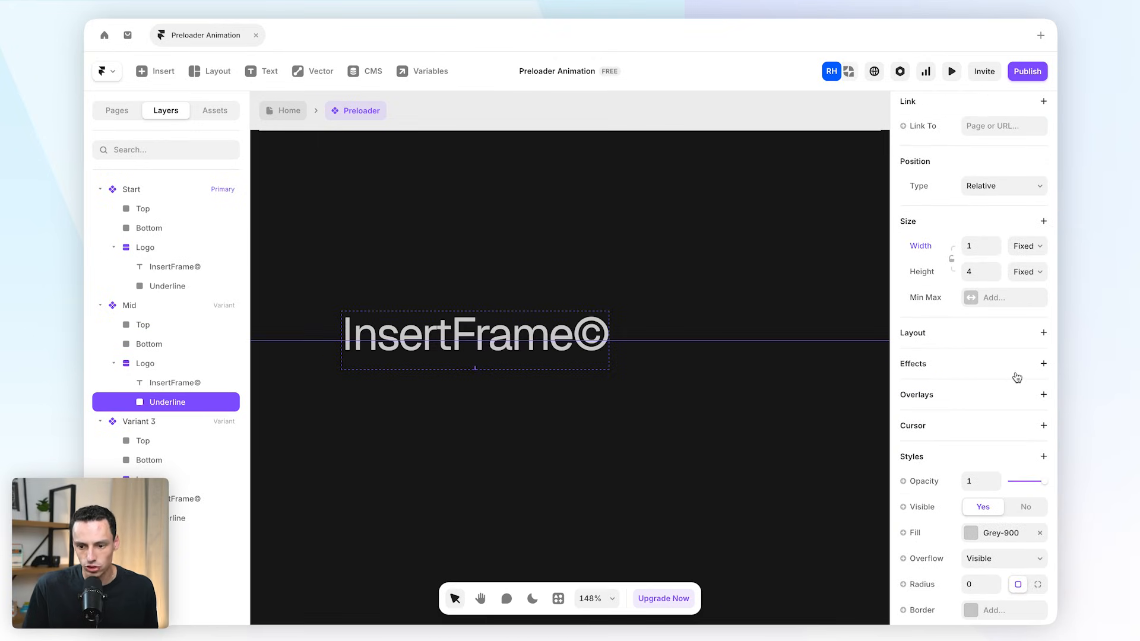
scroll(990, 342, "down", 3)
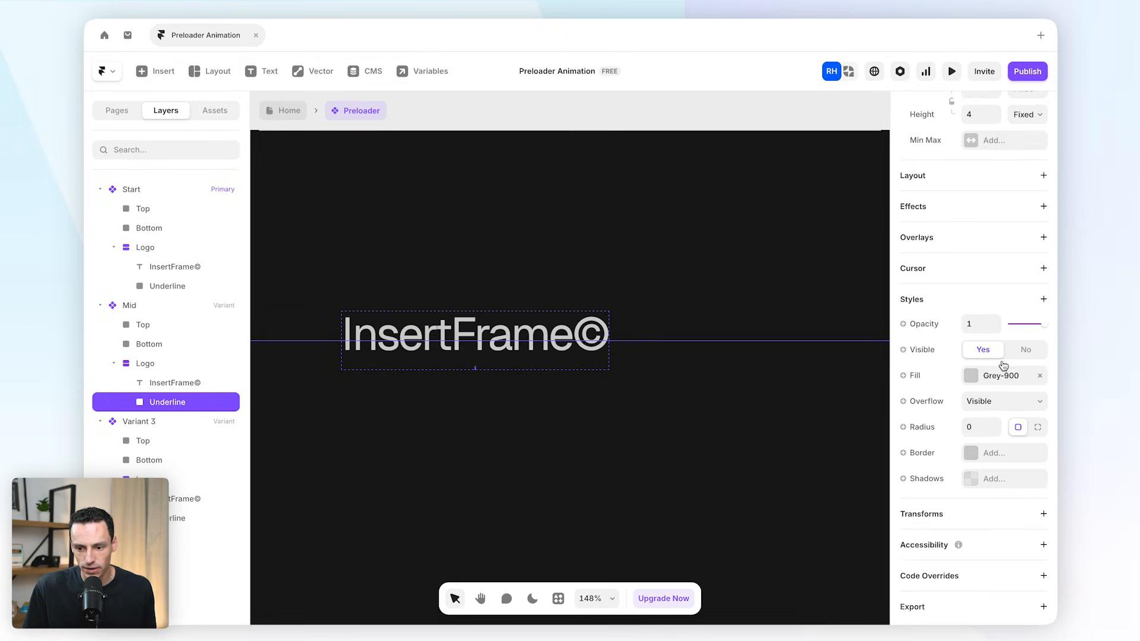
left_click_drag(1023, 330, 1010, 326)
- Compare the logo and underline states across the Start, Mid and Variant 3 frames
scroll(588, 430, "down", 5)
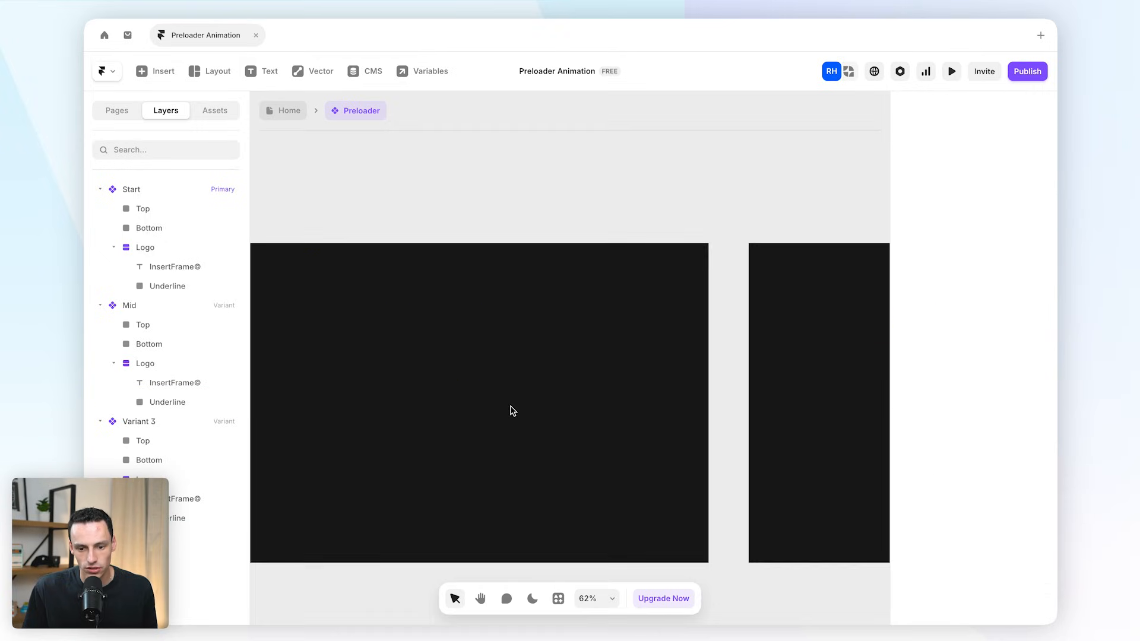
scroll(520, 407, "left", 2)
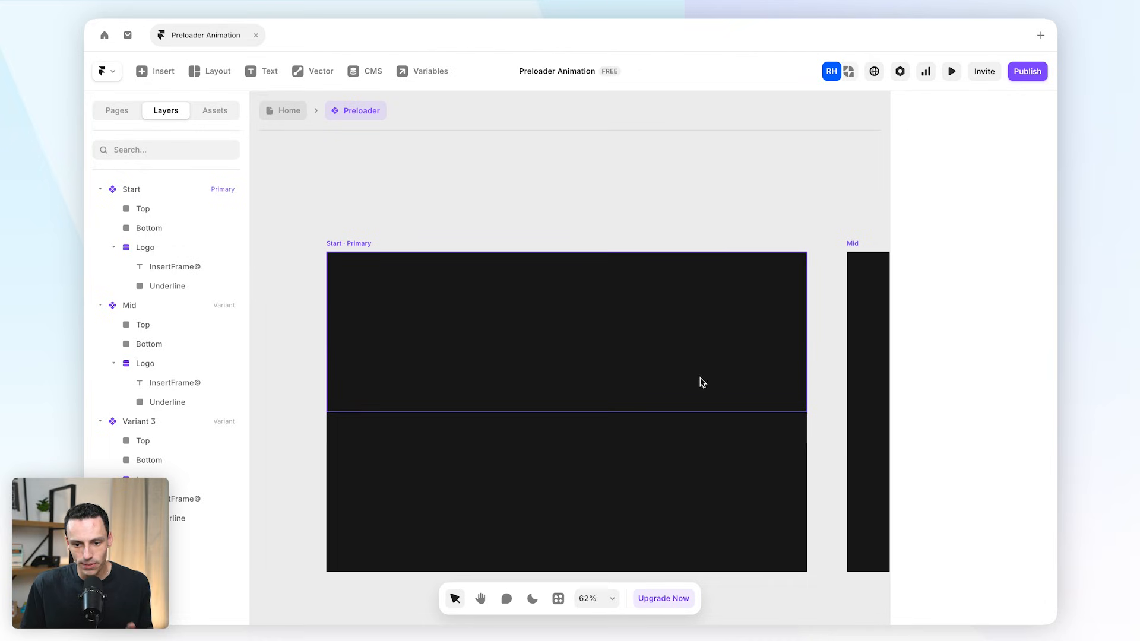
scroll(701, 392, "right", 8)
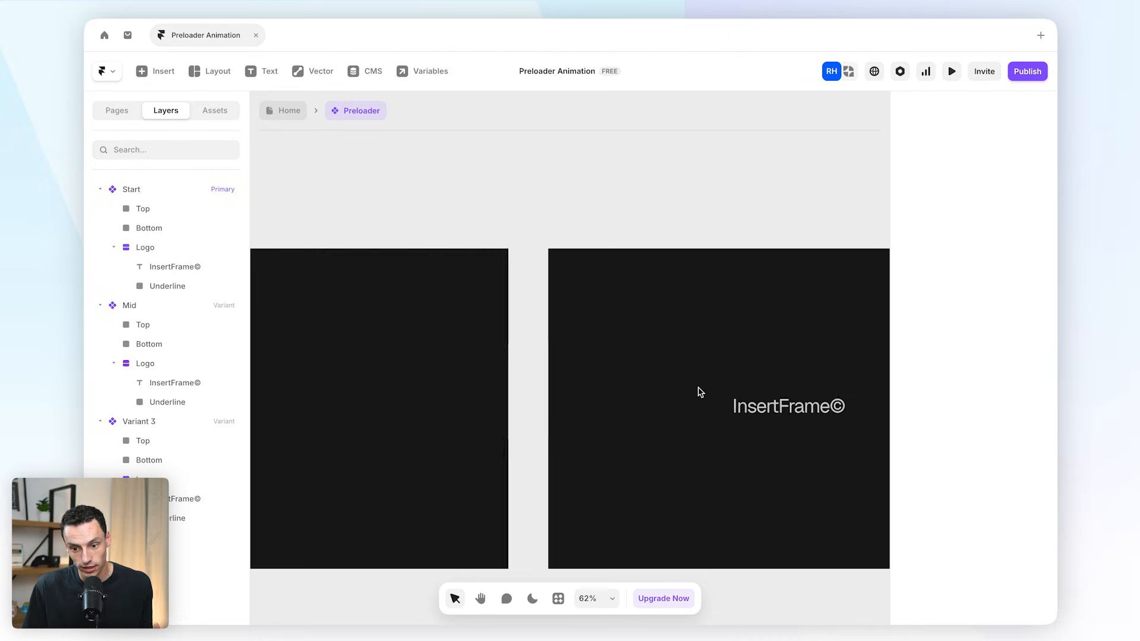
scroll(701, 392, "right", 1)
left_click(570, 414, "super")
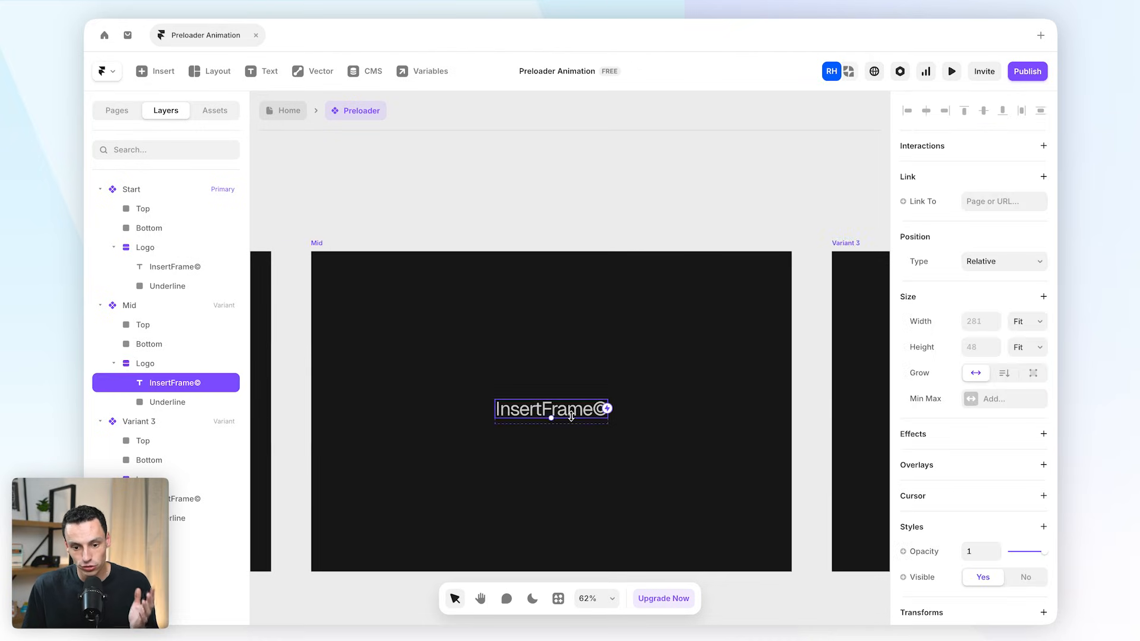
scroll(616, 417, "right", 4)
scroll(616, 417, "right", 4)
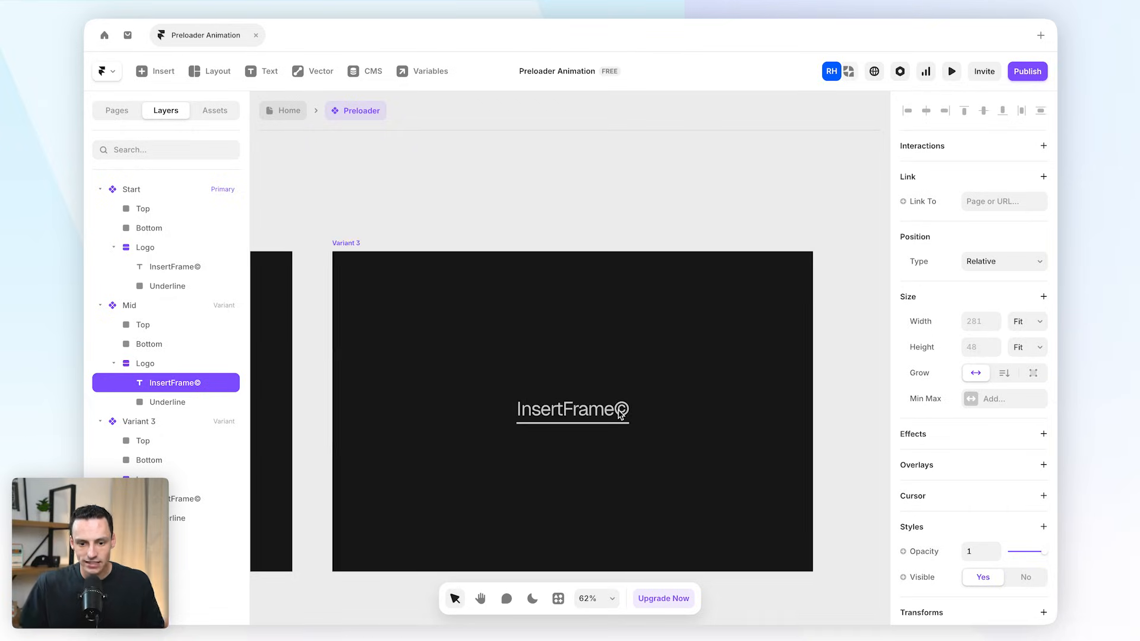
scroll(621, 414, "left", 3)
scroll(620, 415, "left", 2)
scroll(552, 410, "down", 5)
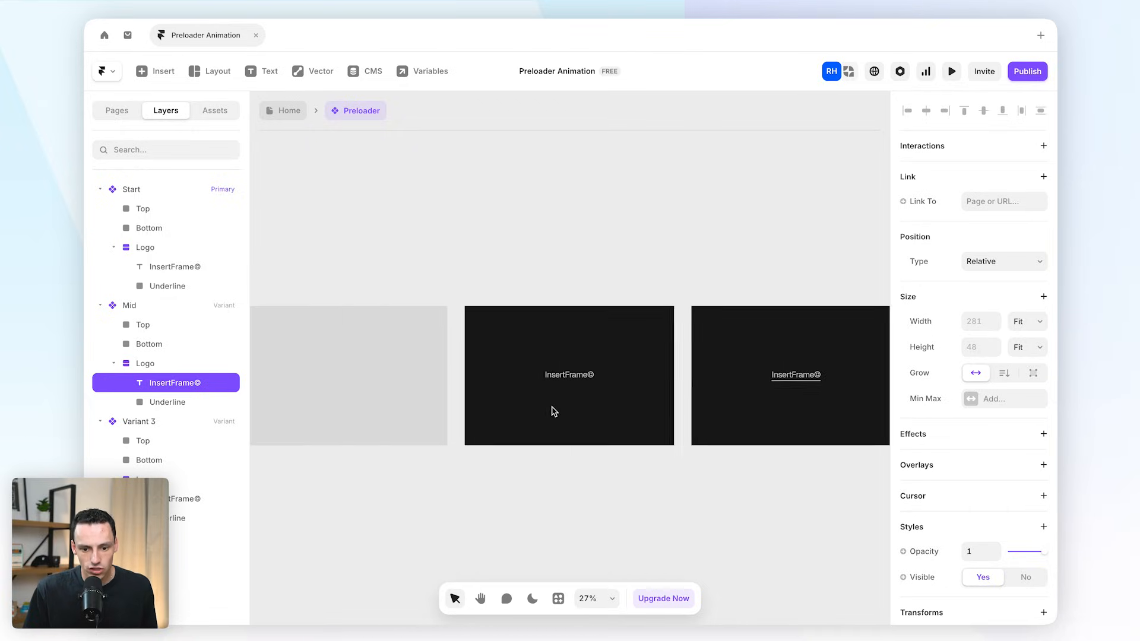
left_click(508, 489)
scroll(535, 464, "up", 4)
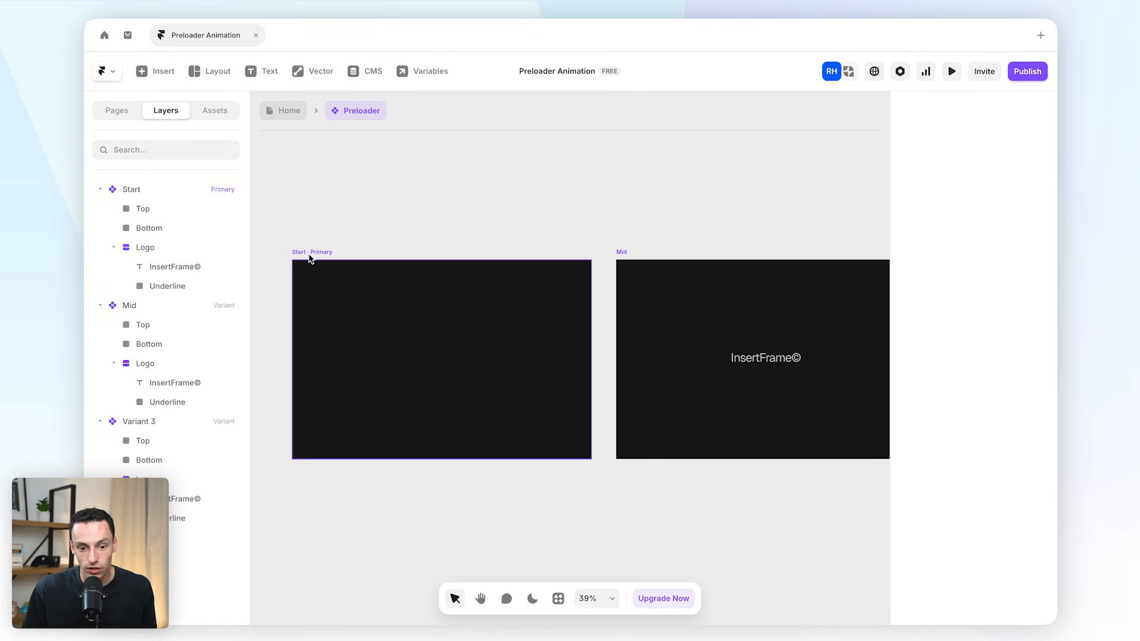
- Connect the Start variant to the Mid variant with an interaction that triggers on Appear, and enter its delay
left_click(307, 253)
scroll(958, 196, "up", 4)
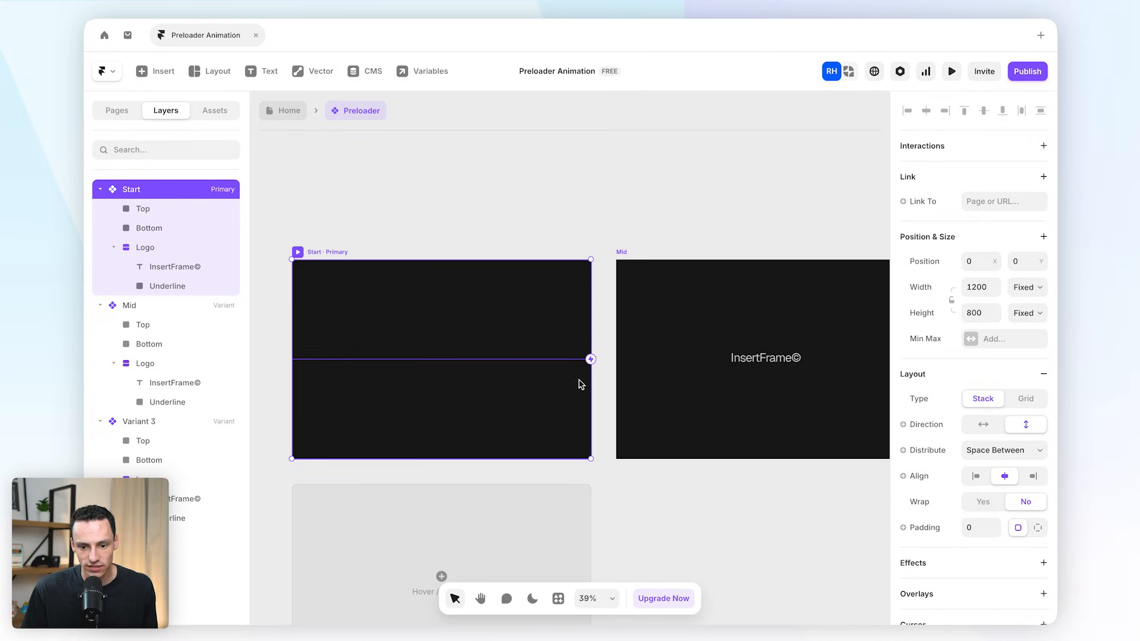
left_click_drag(591, 360, 643, 373)
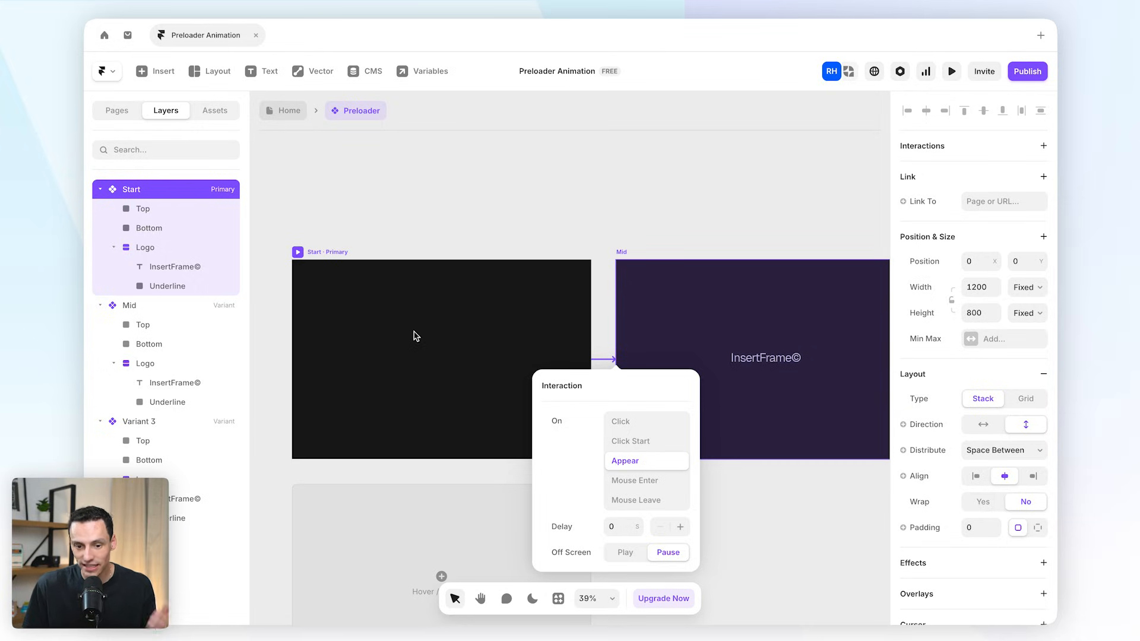
left_click(612, 527)
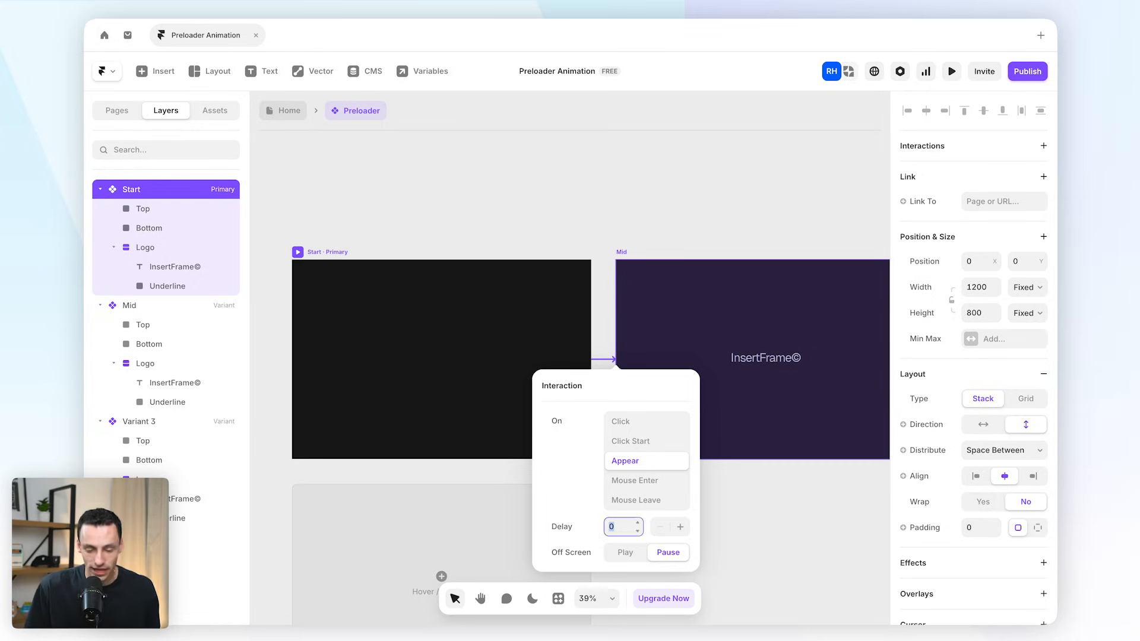
key("Return")
left_click(630, 261)
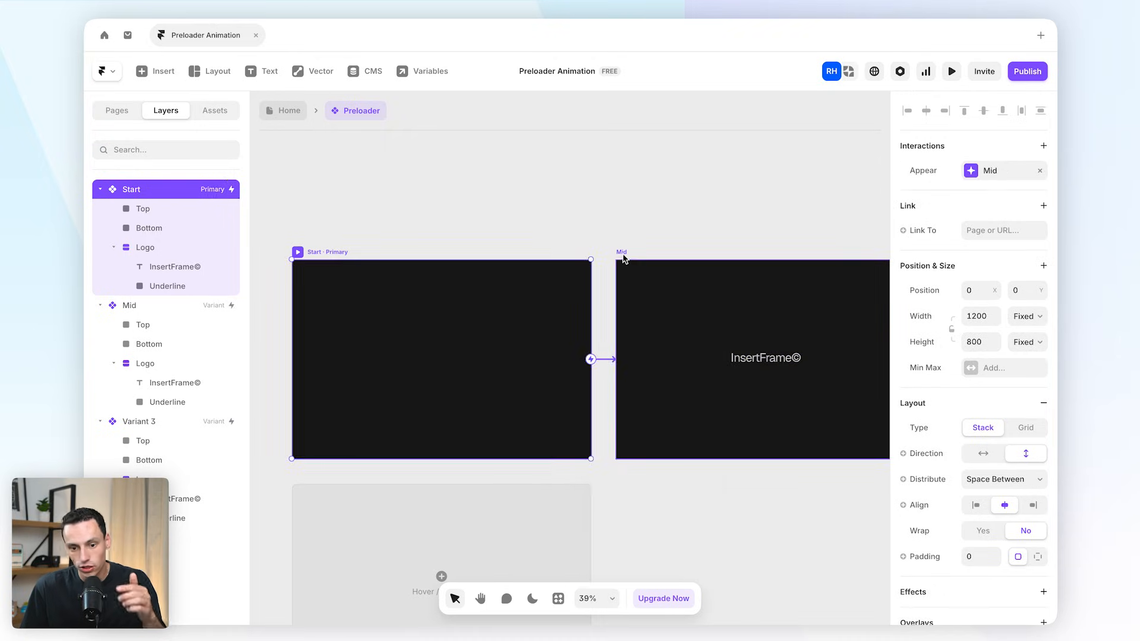
- Preview the Preloader component from the Start variant to check the logo's appearance, and return to the canvas
left_click(623, 254)
left_click(316, 252)
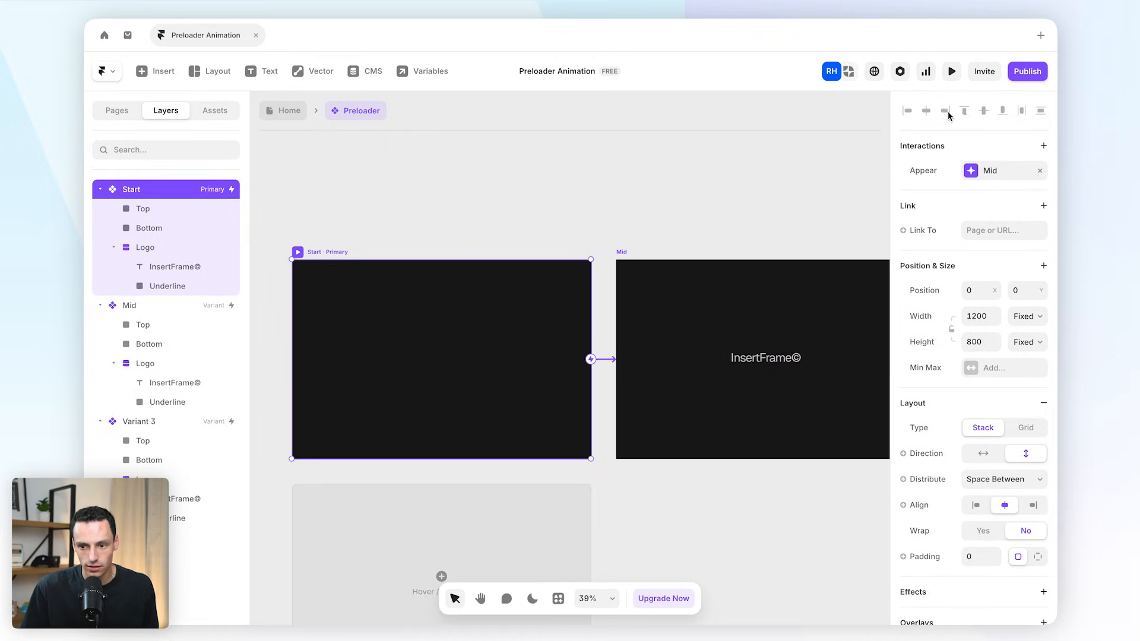
left_click(952, 72)
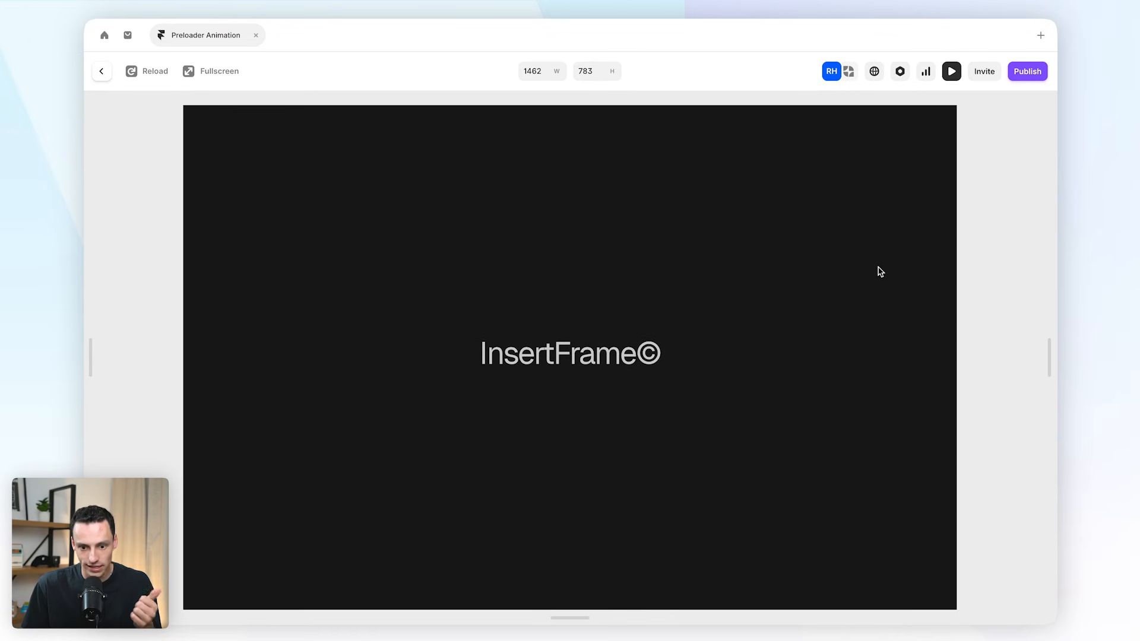
left_click(101, 71)
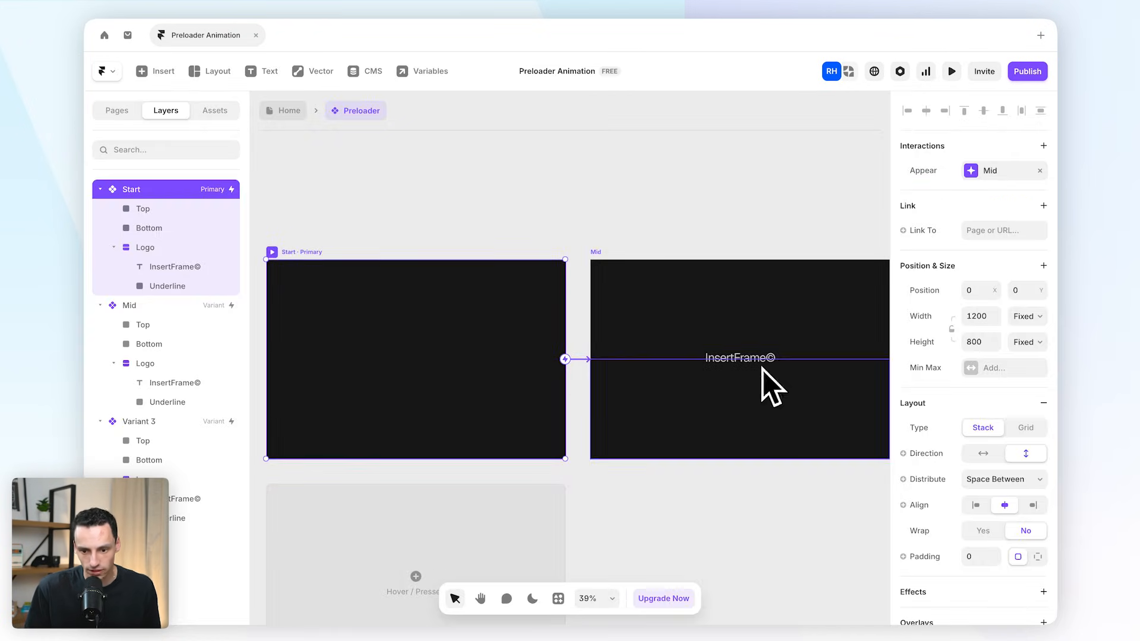
- Connect the Mid variant to Variant 3 with an interaction that triggers on Appear after a 1 s delay
scroll(738, 374, "right", 5)
left_click(363, 251)
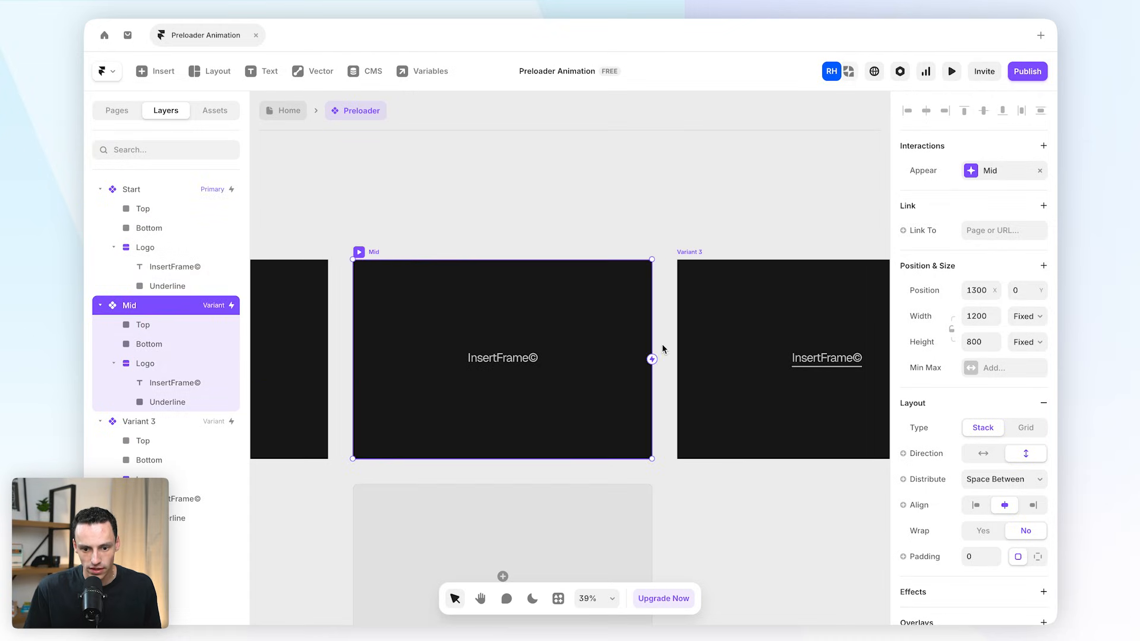
left_click_drag(652, 358, 704, 364)
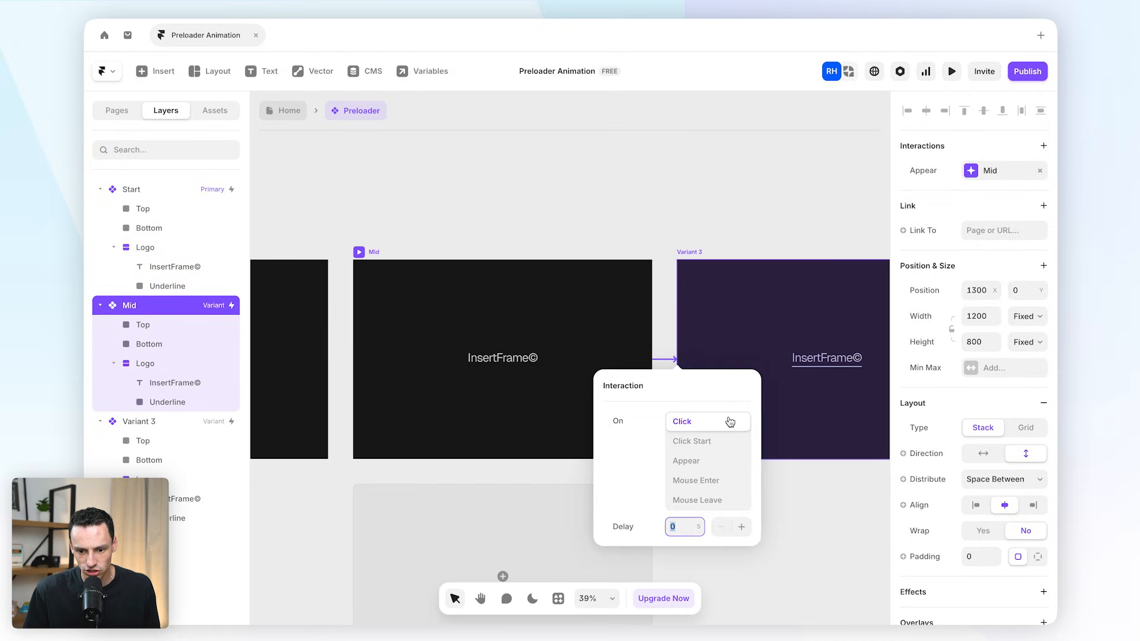
left_click(699, 462)
left_click(678, 528)
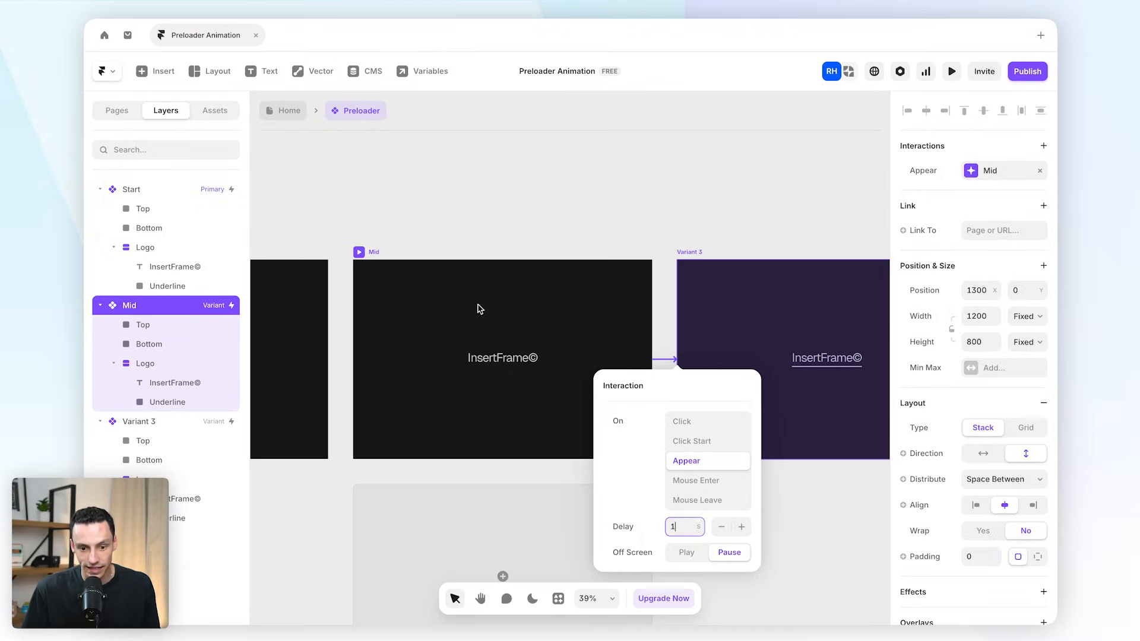
left_click(521, 226)
- Preview the Preloader from the Start variant, replay the logo and underline animation, and return to the canvas
scroll(520, 227, "left", 6)
left_click(446, 252)
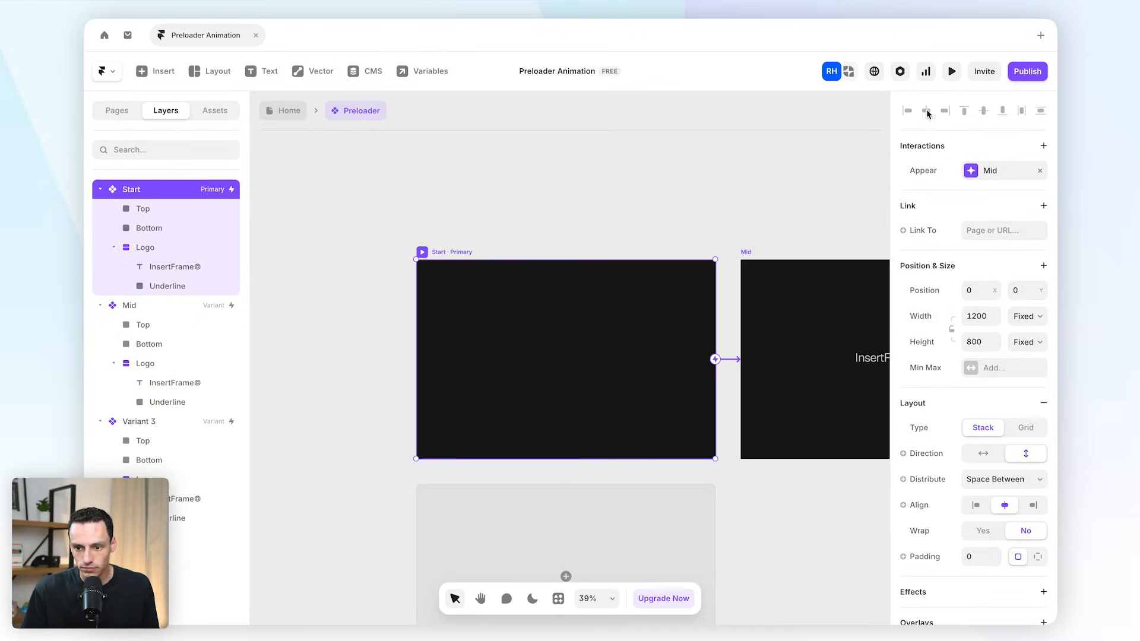
left_click(952, 72)
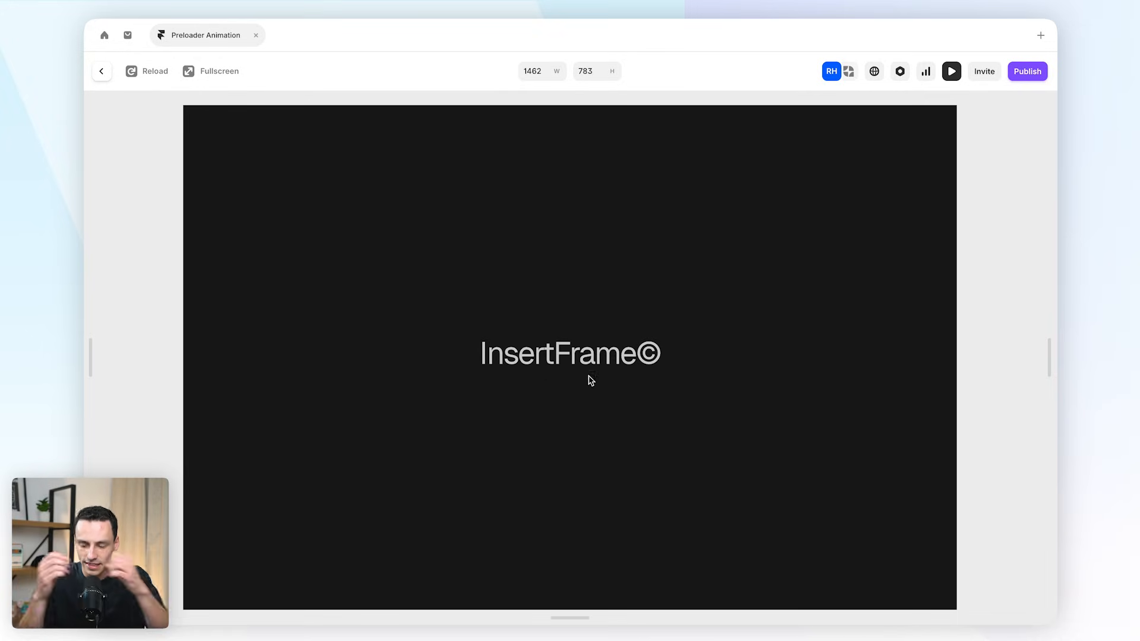
left_click(145, 72)
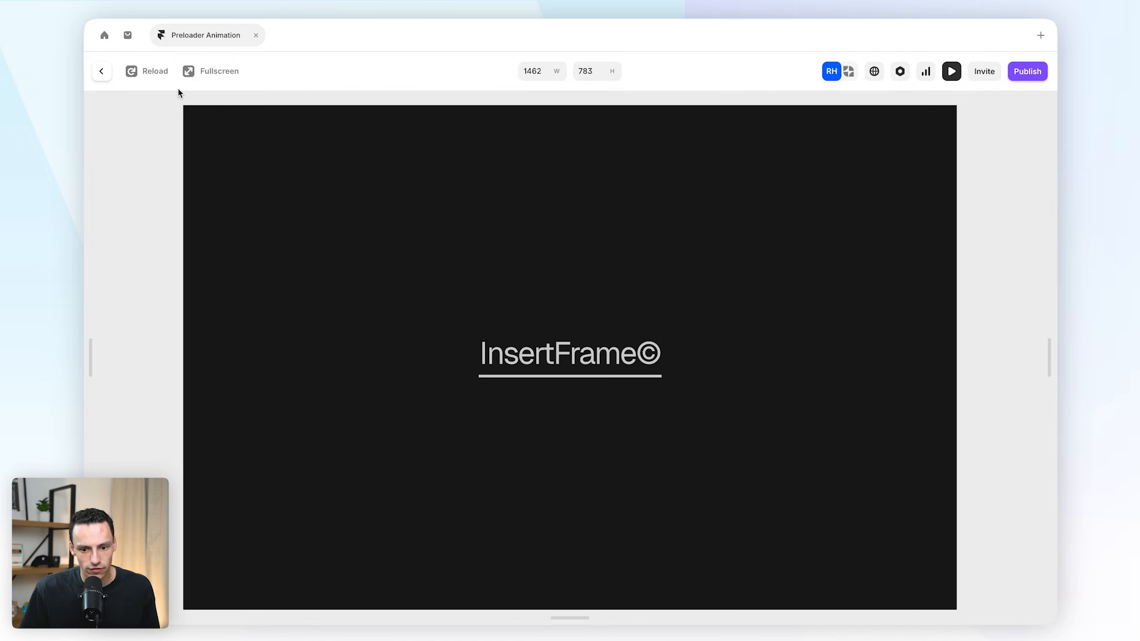
left_click(150, 78)
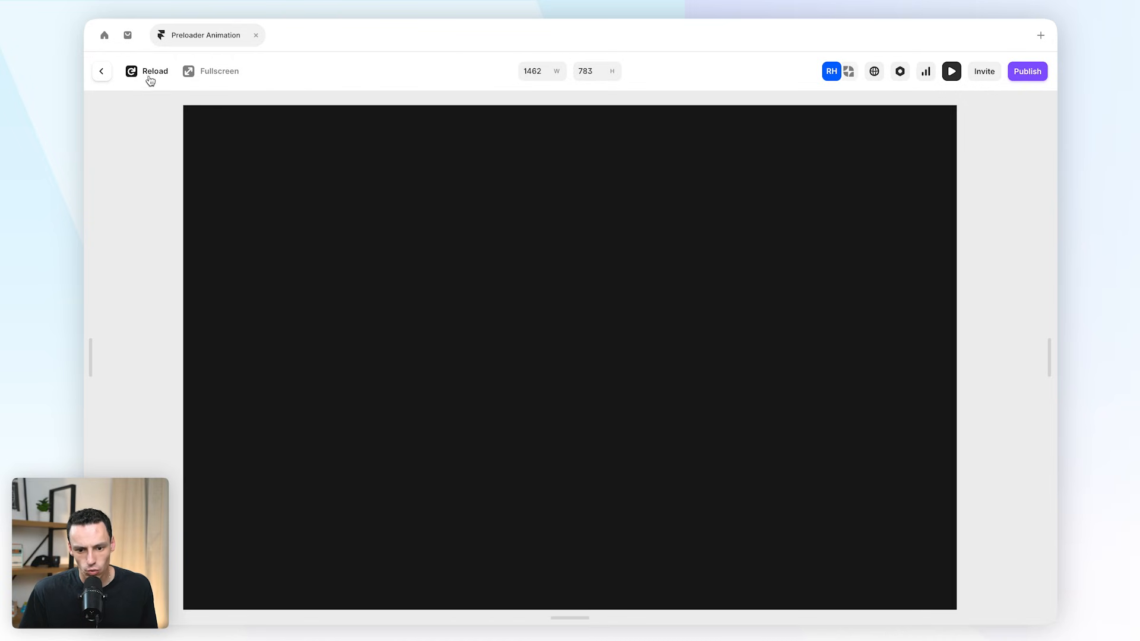
left_click(102, 73)
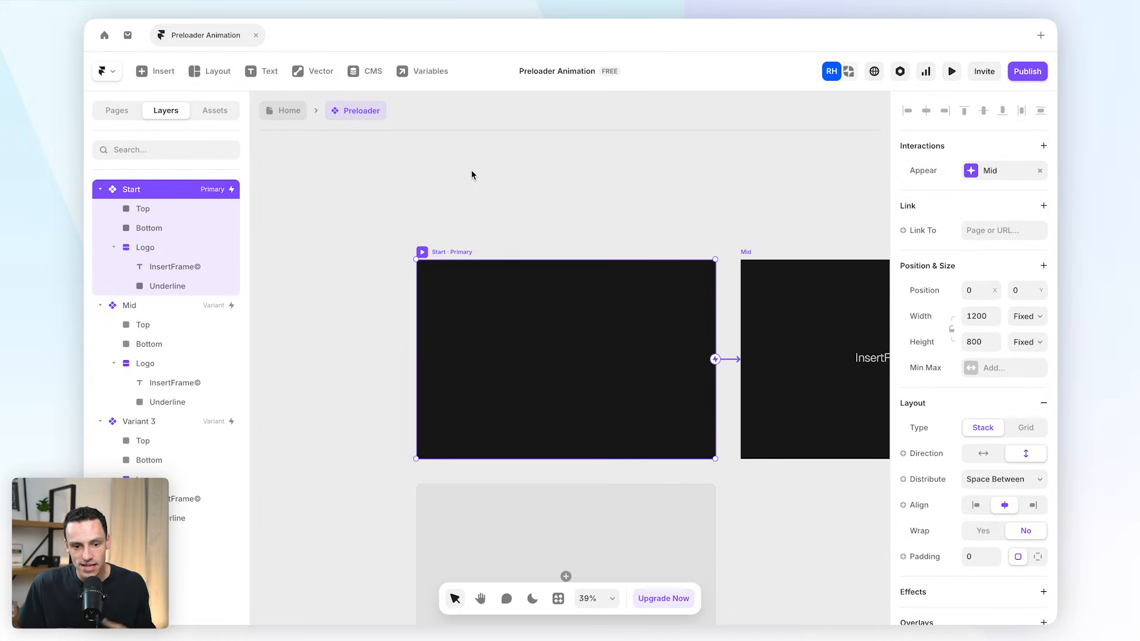
- Set the width of the Underline in the Start variant to 1
scroll(472, 195, "right", 2)
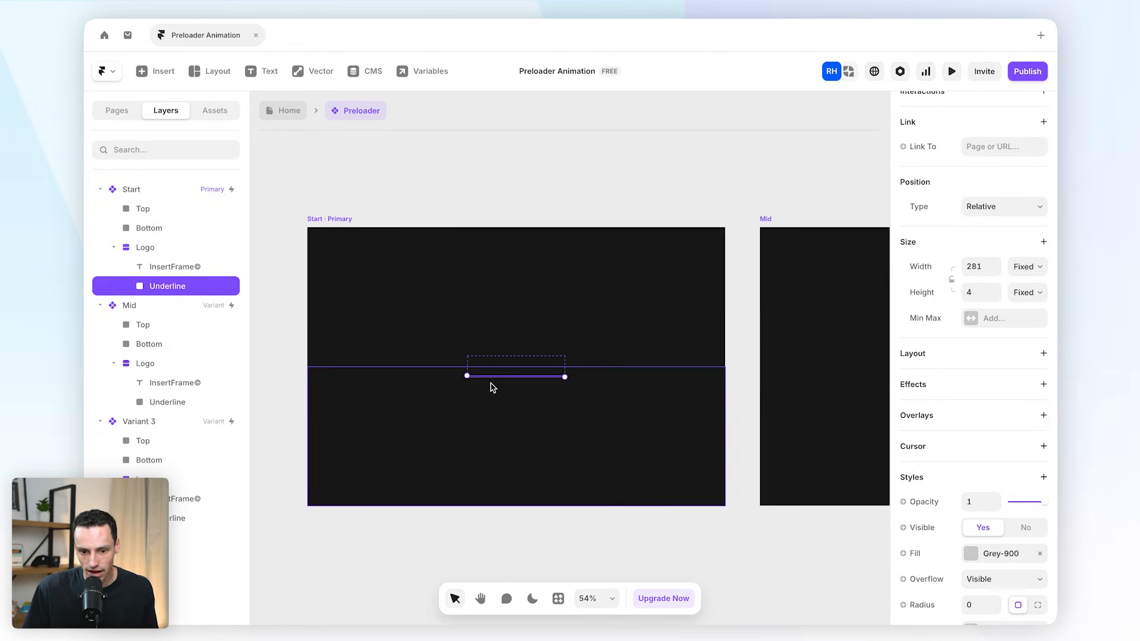
scroll(499, 390, "up", 5)
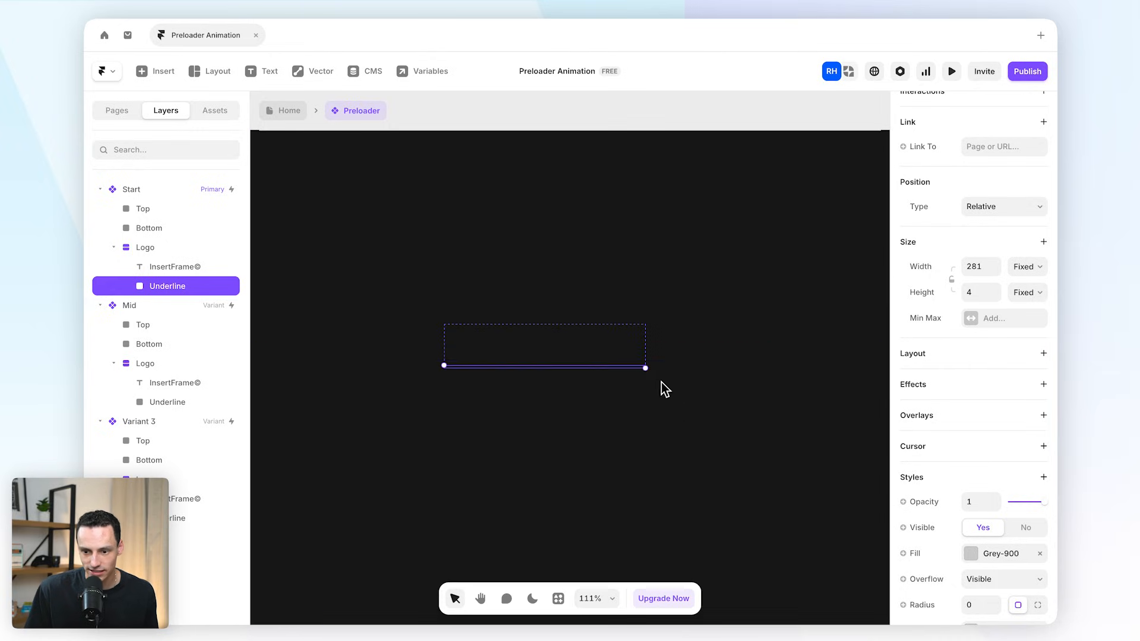
scroll(661, 386, "down", 4)
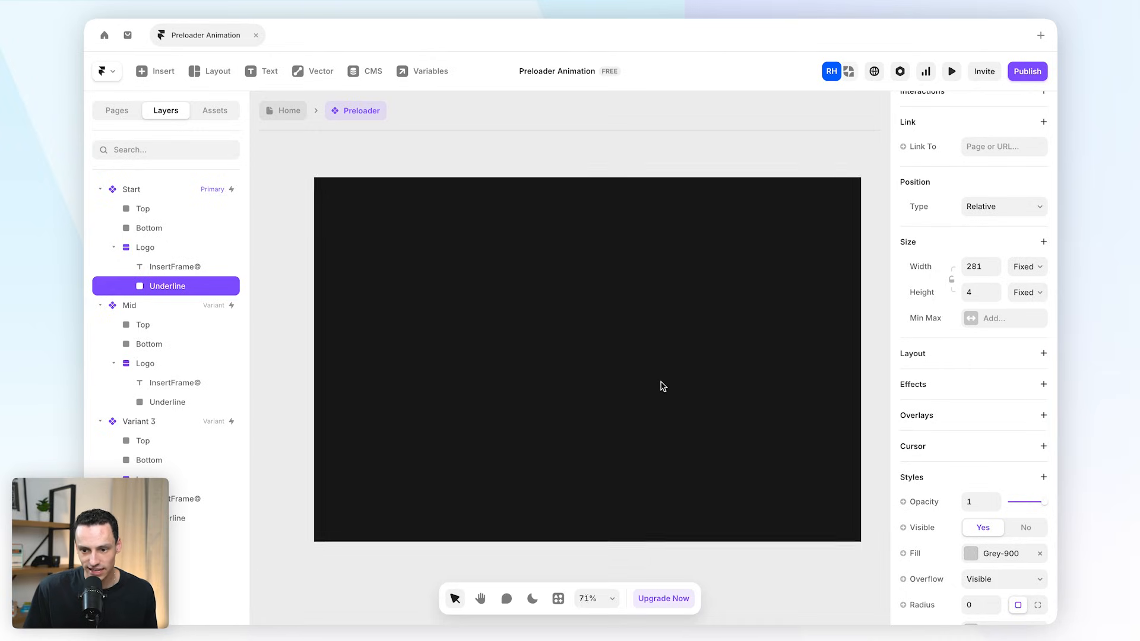
left_click(986, 263)
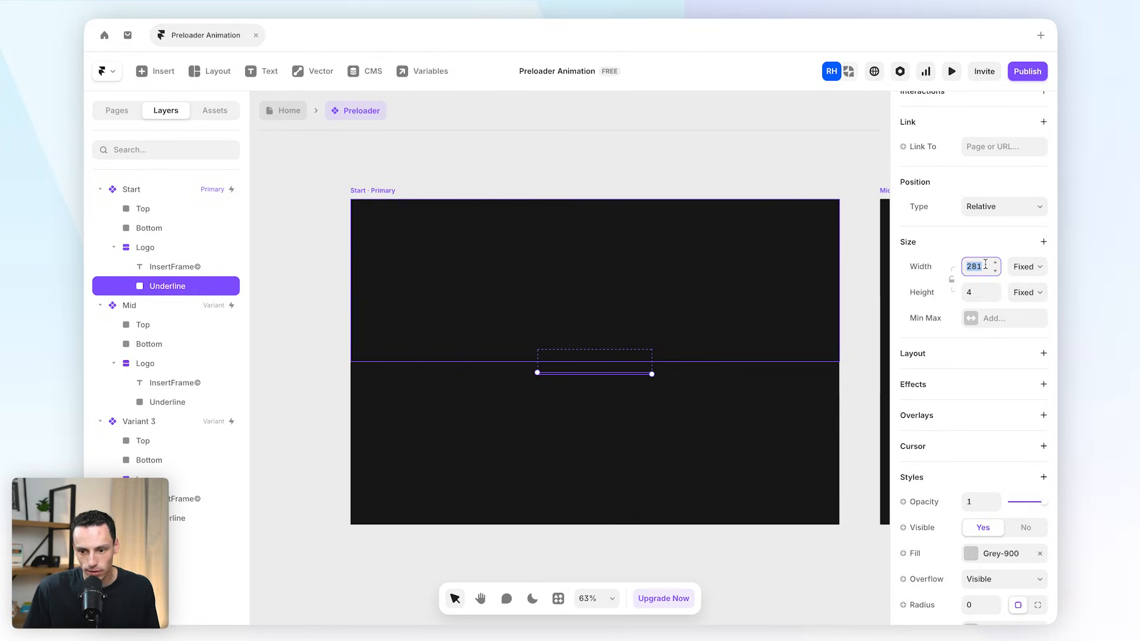
type("1")
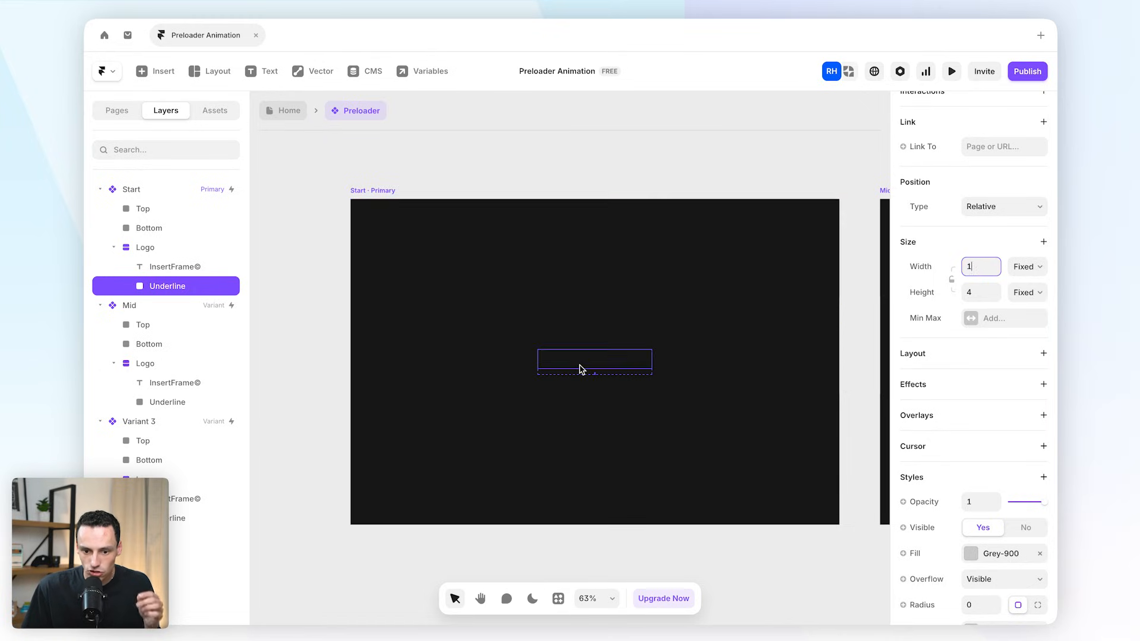
scroll(581, 370, "right", 4)
key("ctrl+z")
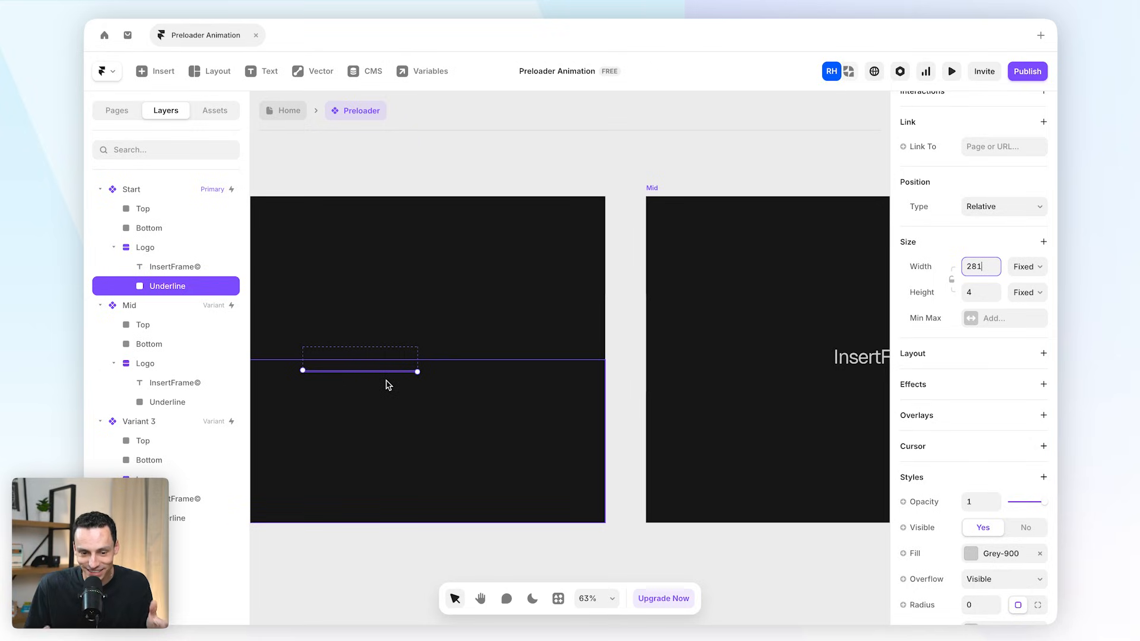
scroll(388, 384, "right", 2)
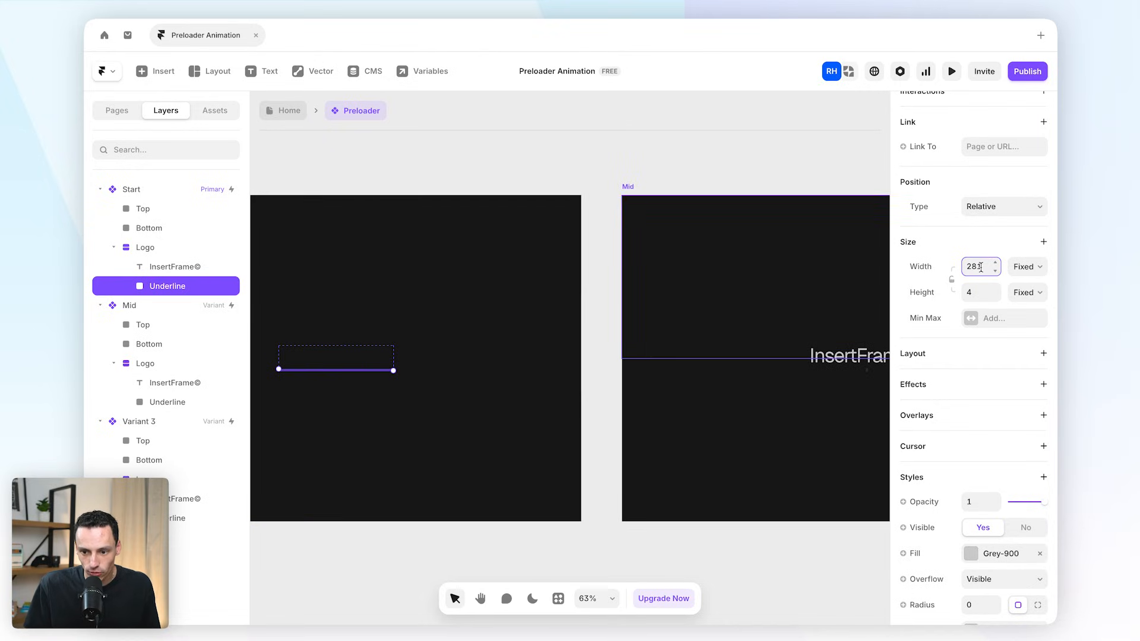
key("Return")
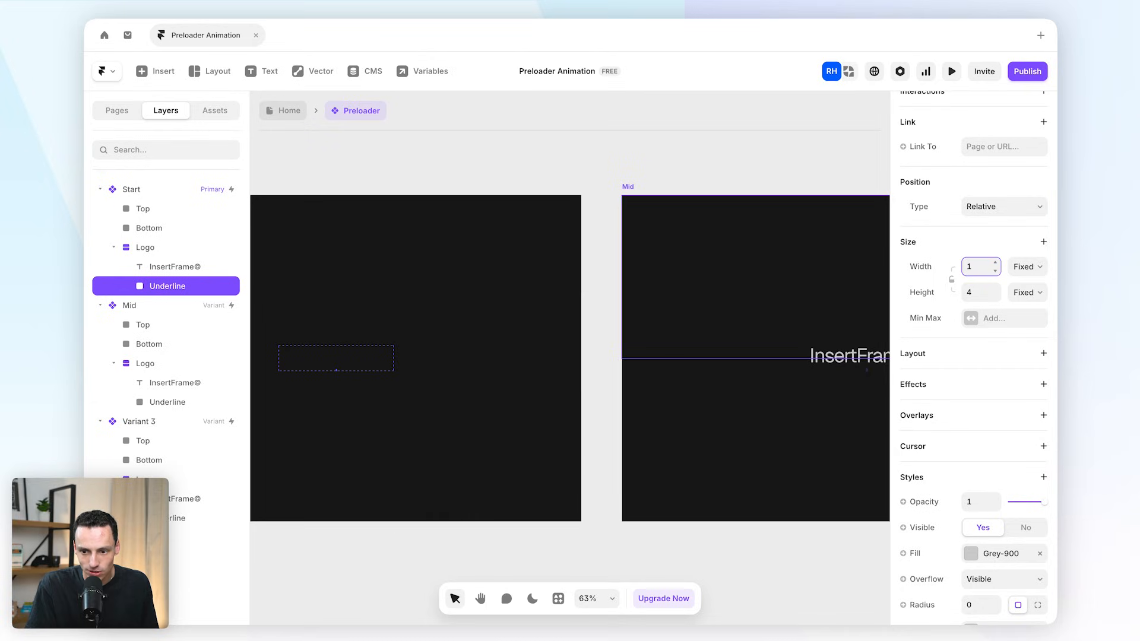
- Preview the Preloader from the Start variant to check how the underline grows, and return to the canvas
scroll(588, 368, "right", 10)
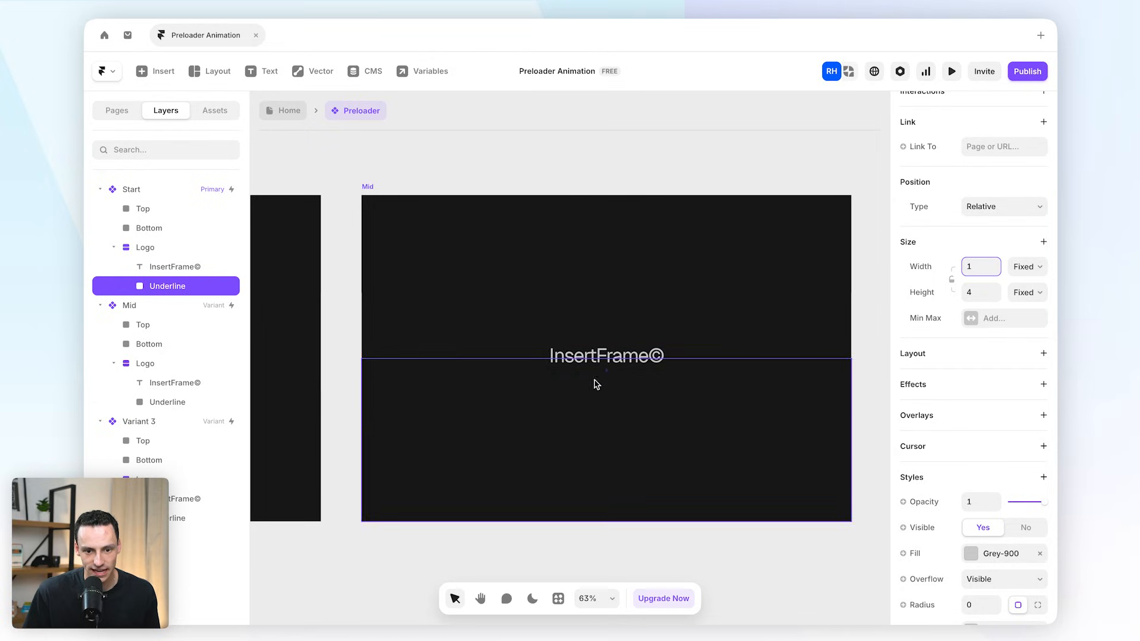
scroll(597, 384, "left", 10)
left_click(572, 207)
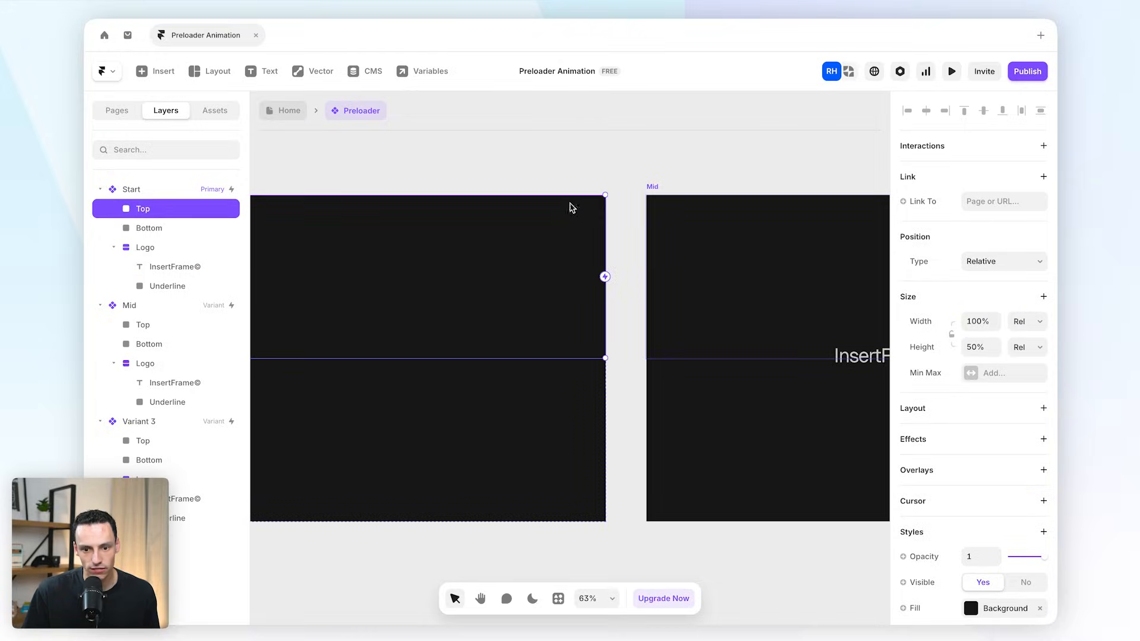
left_click(952, 71)
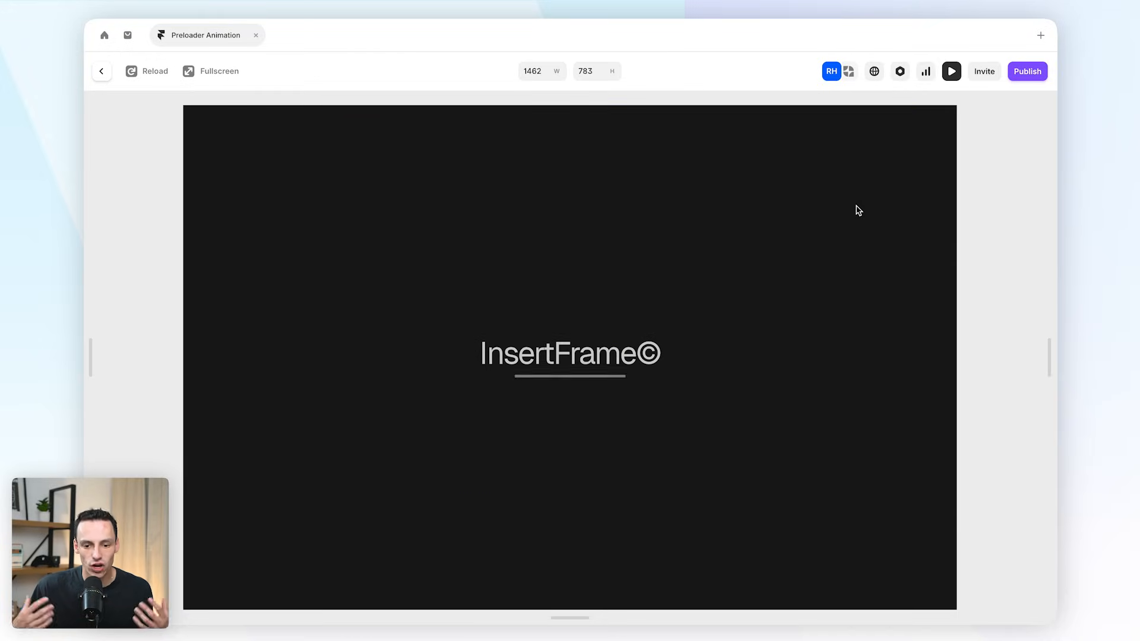
left_click(102, 72)
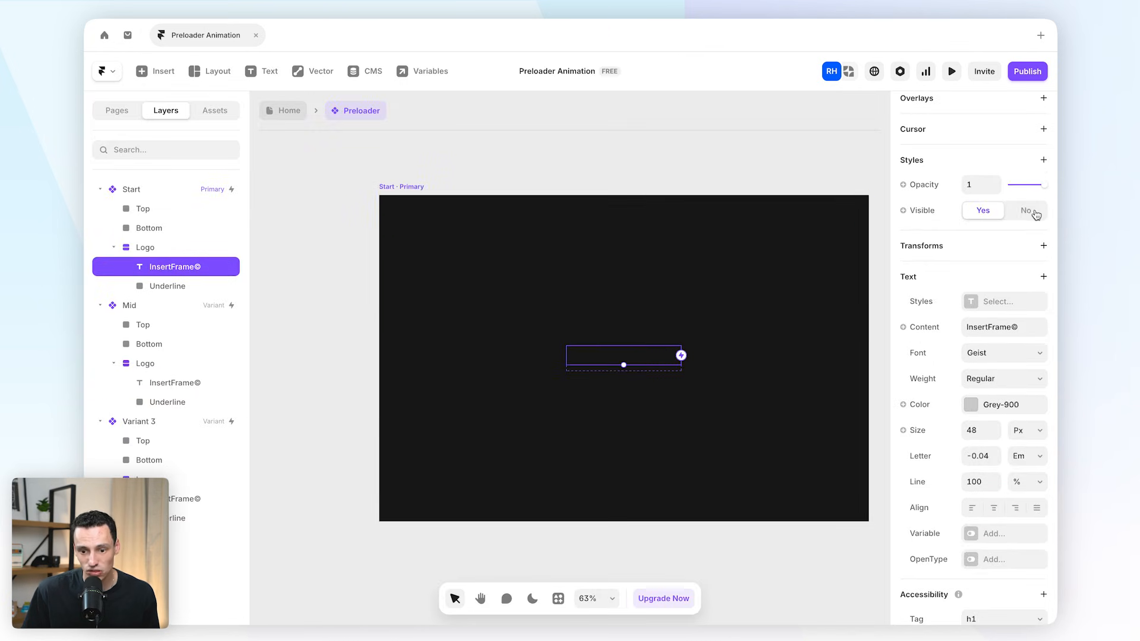
- Change the width and height sizing of the Start variant's Logo stack from fitting its content to Fixed
scroll(1035, 216, "up", 3)
scroll(689, 387, "up", 1)
left_click(194, 247)
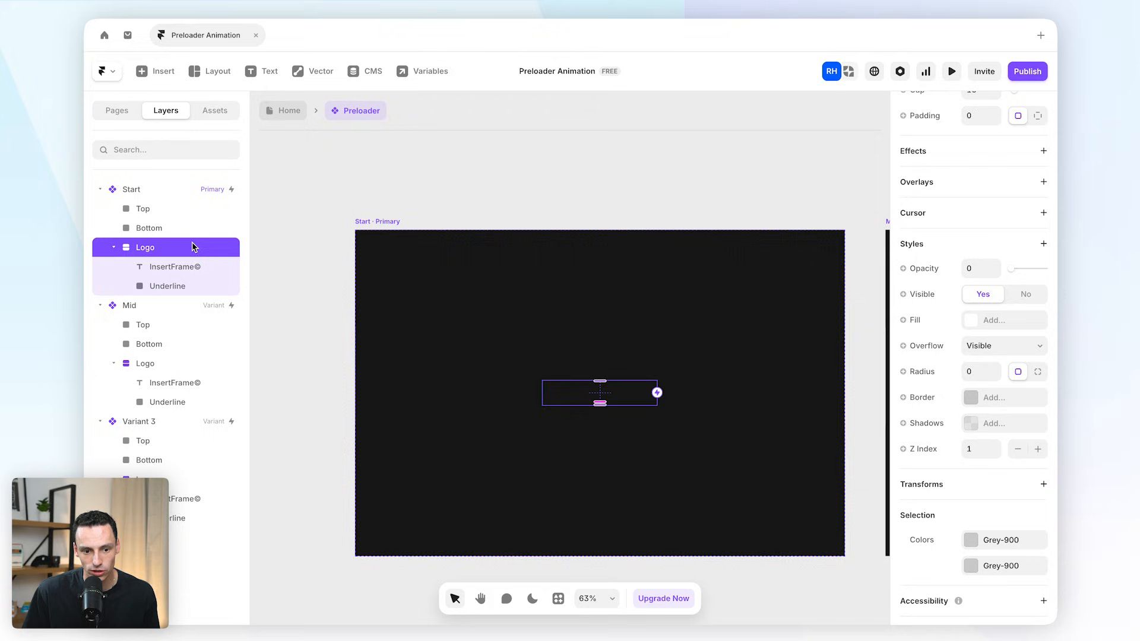
scroll(1017, 298, "up", 5)
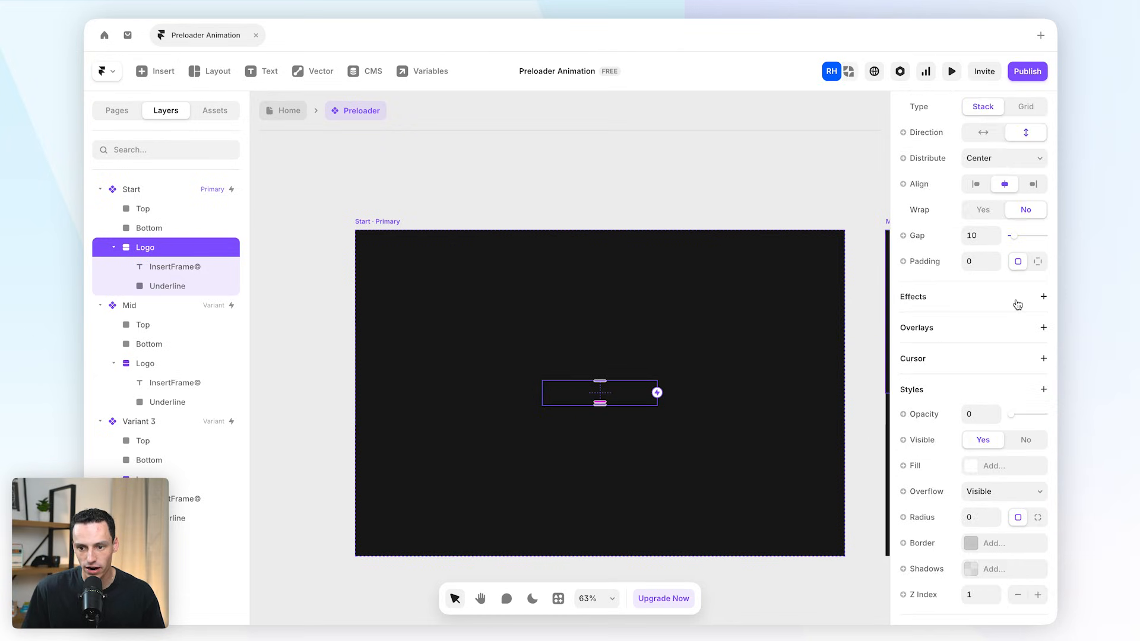
left_click(1029, 249)
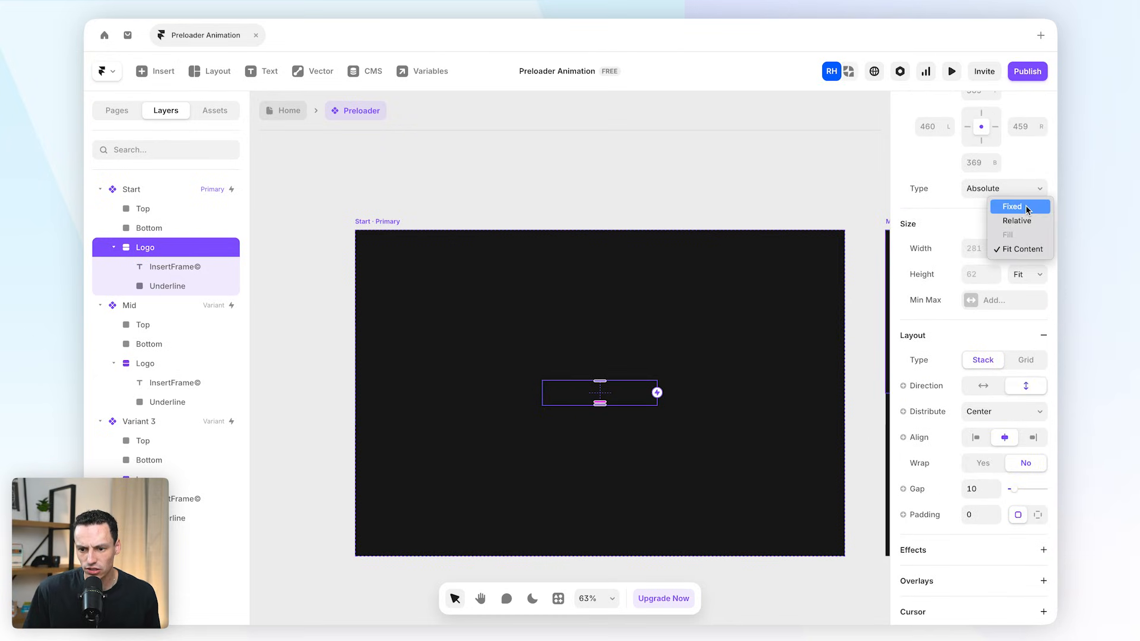
left_click(1027, 208)
left_click(1027, 274)
left_click(754, 264)
- Switch the InsertFrame© text in the Start variant to absolute positioning and align it to the bottom of the Logo stack
left_click(173, 267)
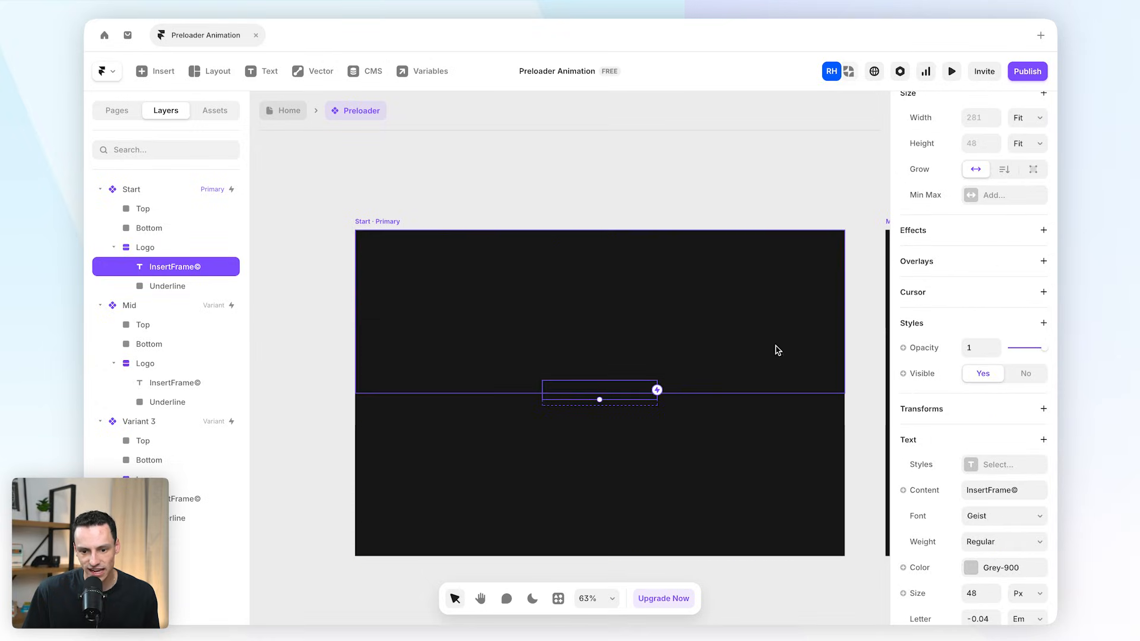
scroll(1016, 119, "up", 3)
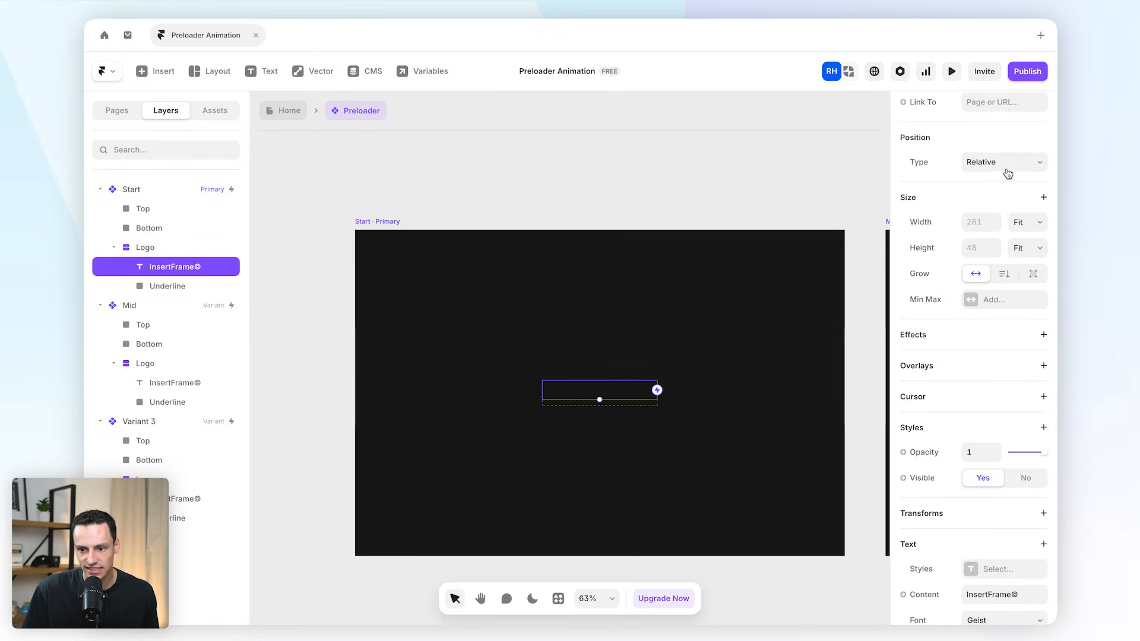
left_click(1005, 168)
left_click(998, 149)
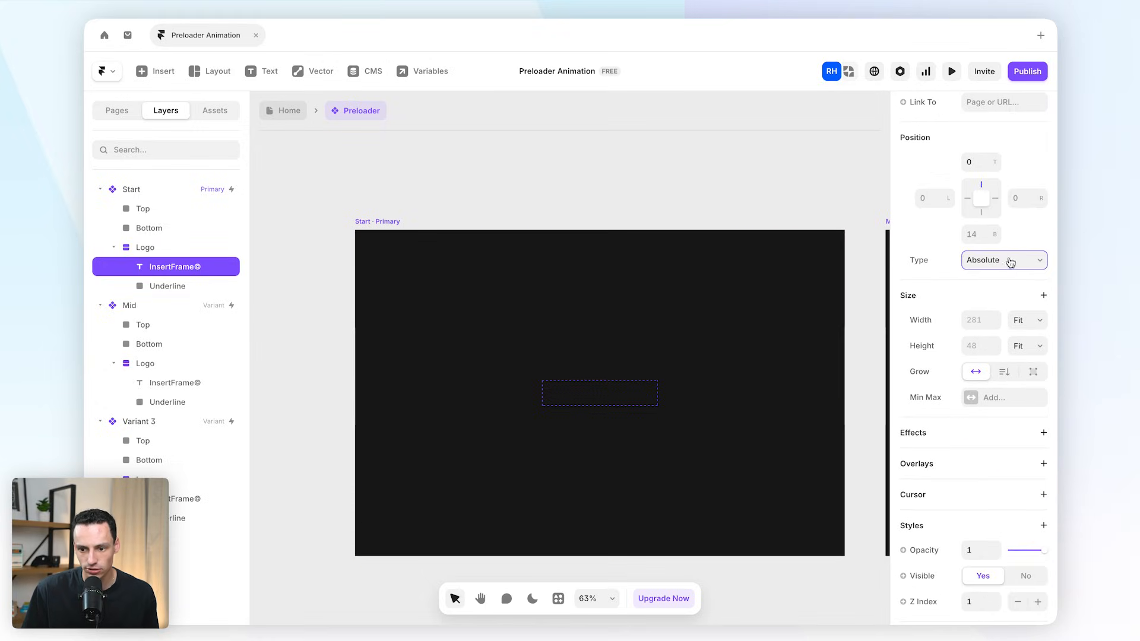
scroll(990, 199, "up", 2)
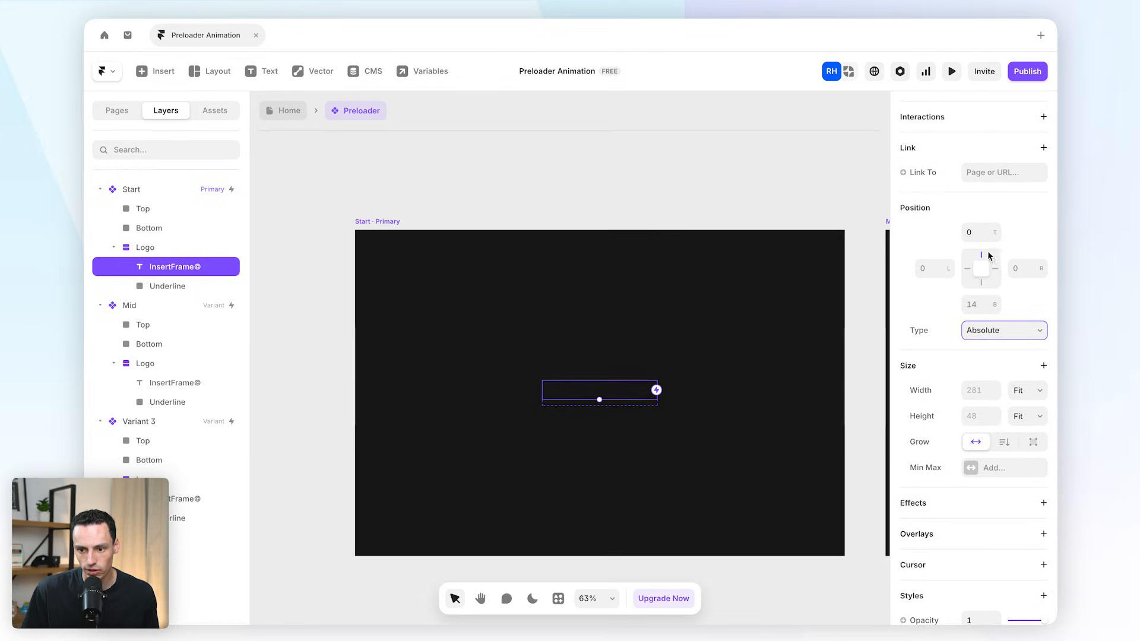
scroll(990, 258, "up", 1)
left_click(1003, 112)
- Set the bottom offset of the Start variant's InsertFrame© text to -50 so it sits below the Logo stack
left_click(983, 334)
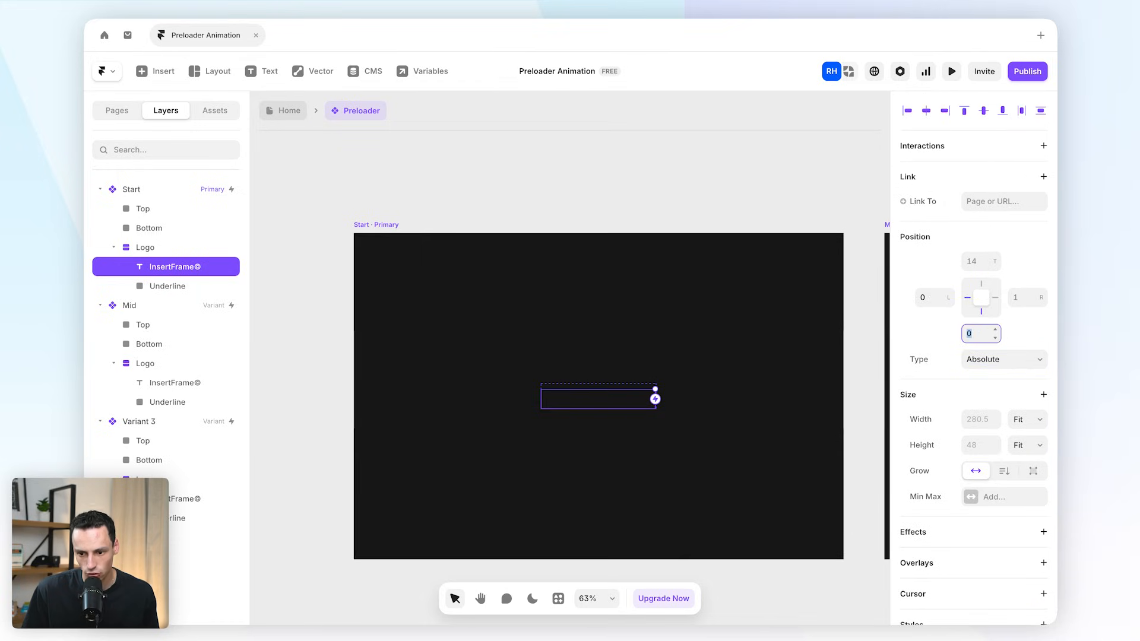
type("50")
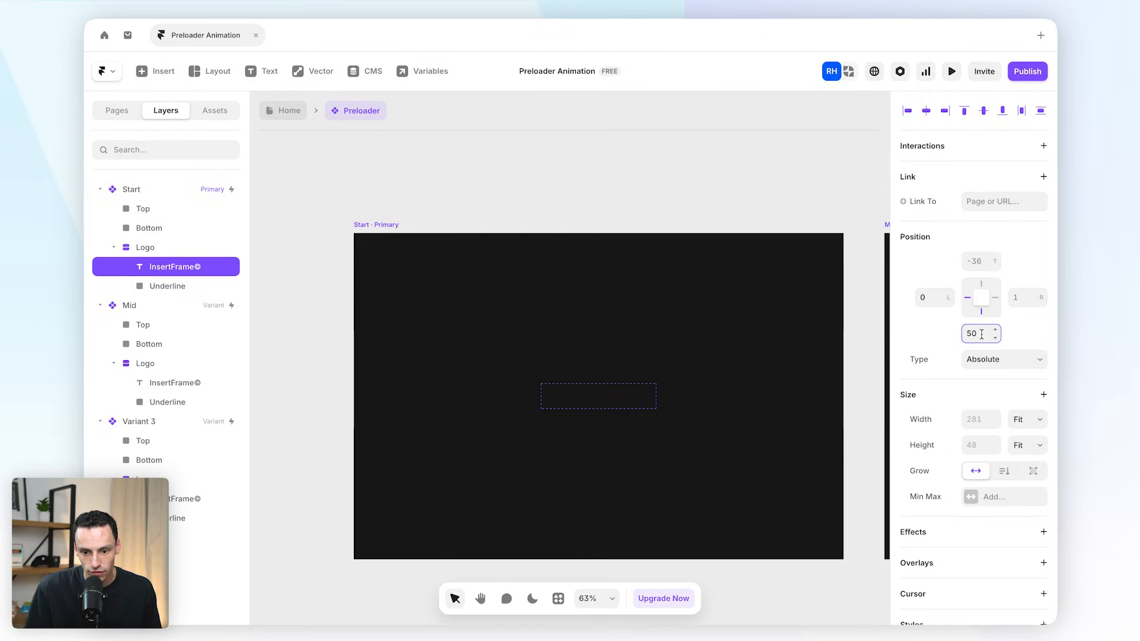
type("-50")
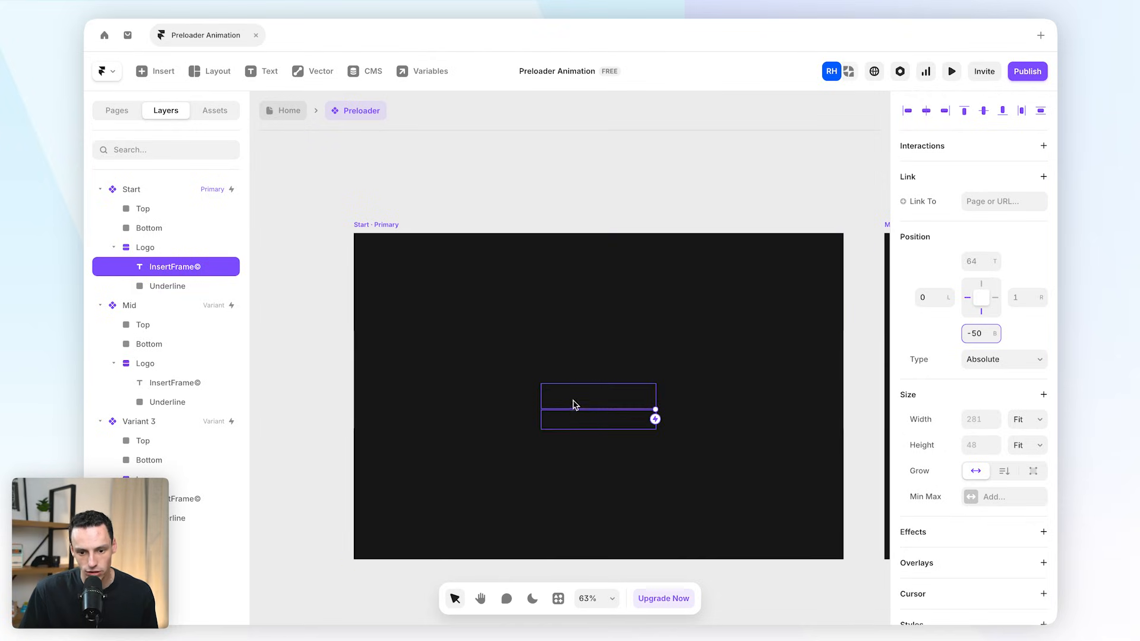
scroll(608, 412, "up", 5)
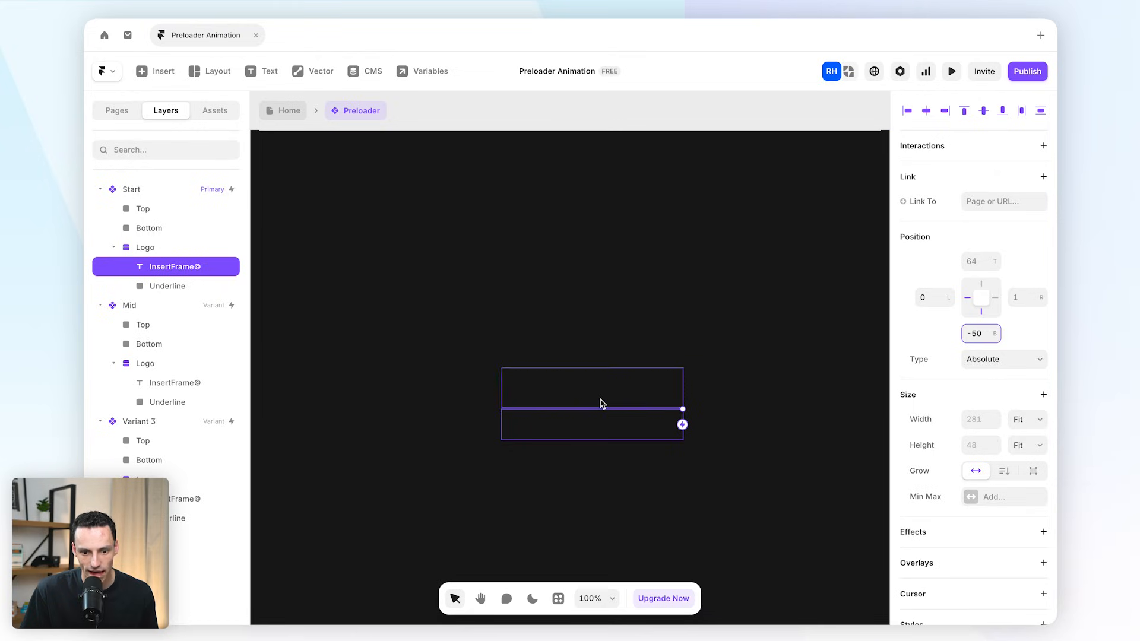
scroll(599, 402, "down", 5)
- Compare the text's place in the Mid variant, preview the Preloader from the Start variant, and return to the canvas
scroll(599, 404, "right", 5)
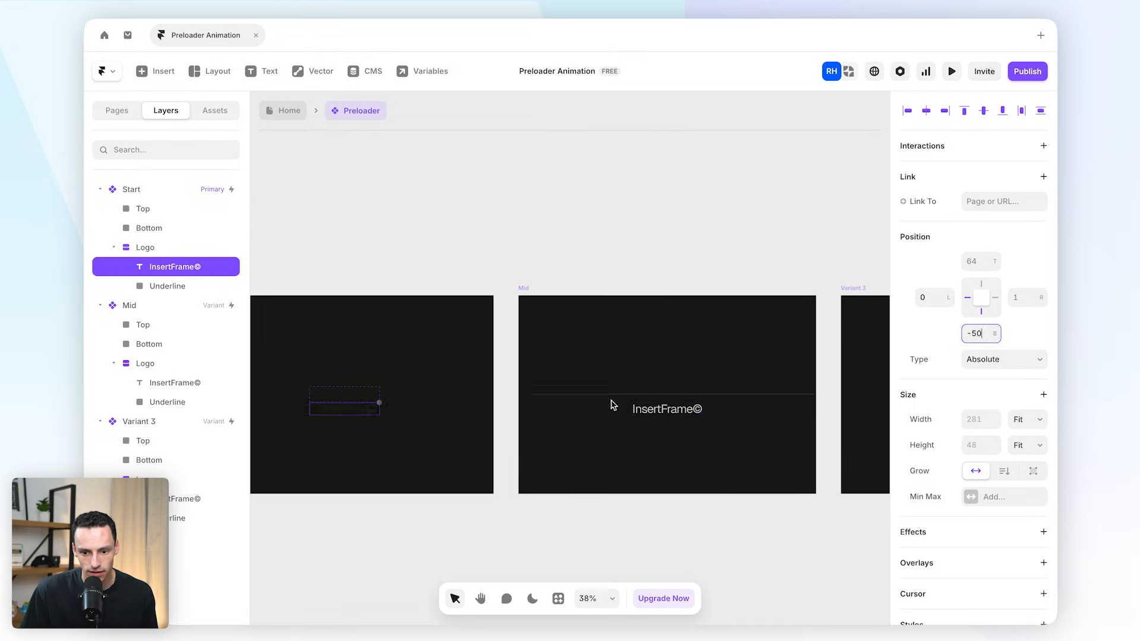
left_click(665, 408)
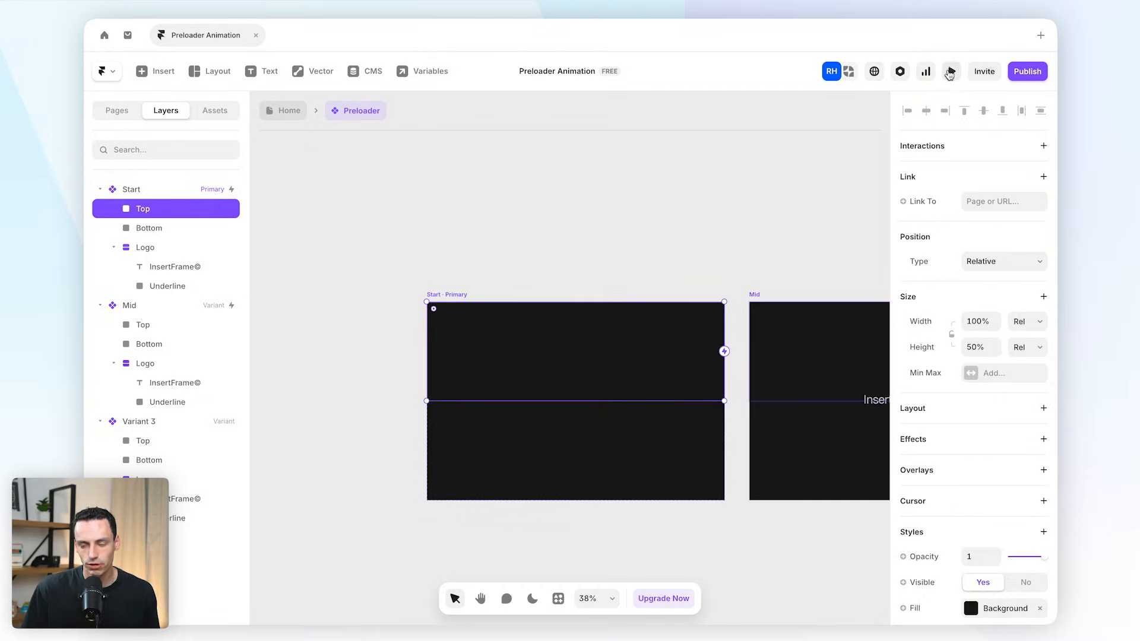
left_click(951, 72)
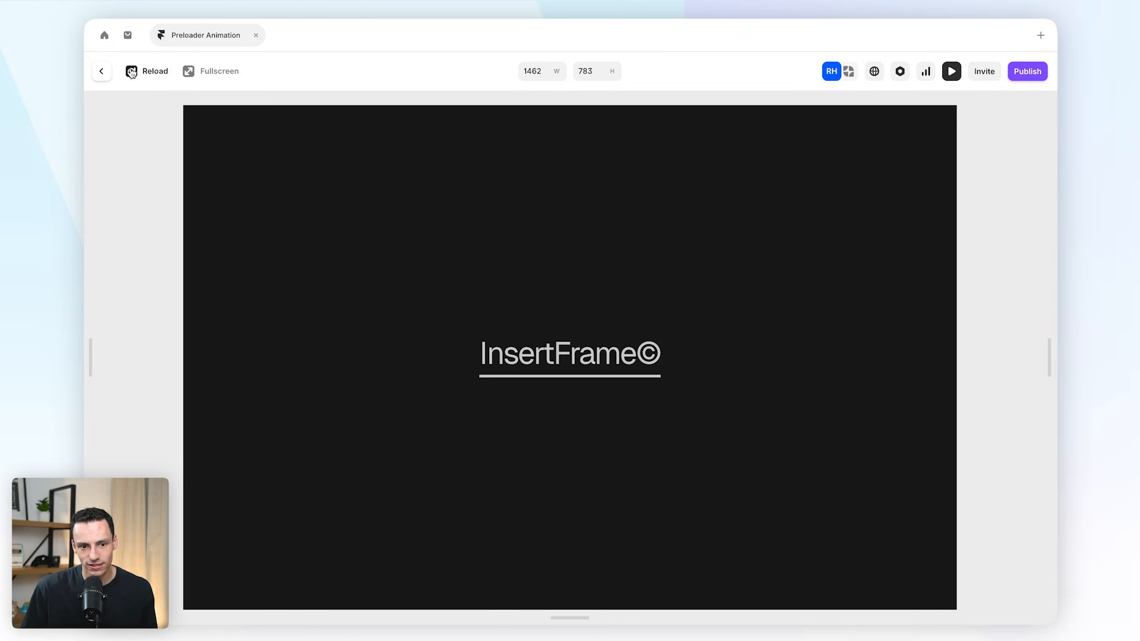
left_click(101, 71)
scroll(564, 331, "right", 5)
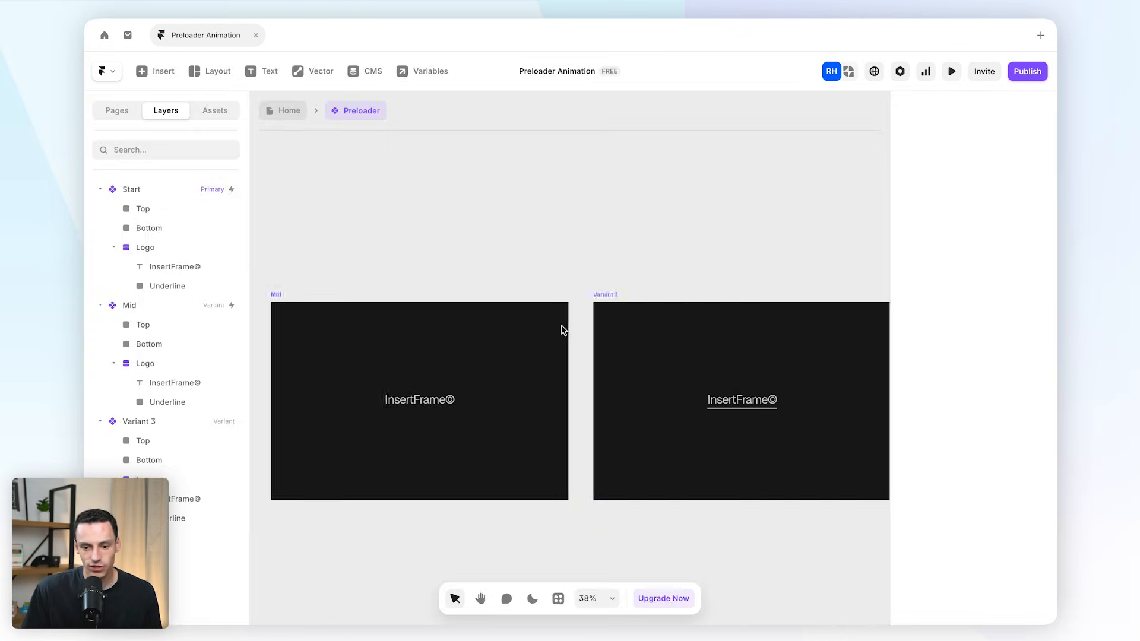
- Add another variant to the Preloader following Variant 3
scroll(564, 331, "right", 5)
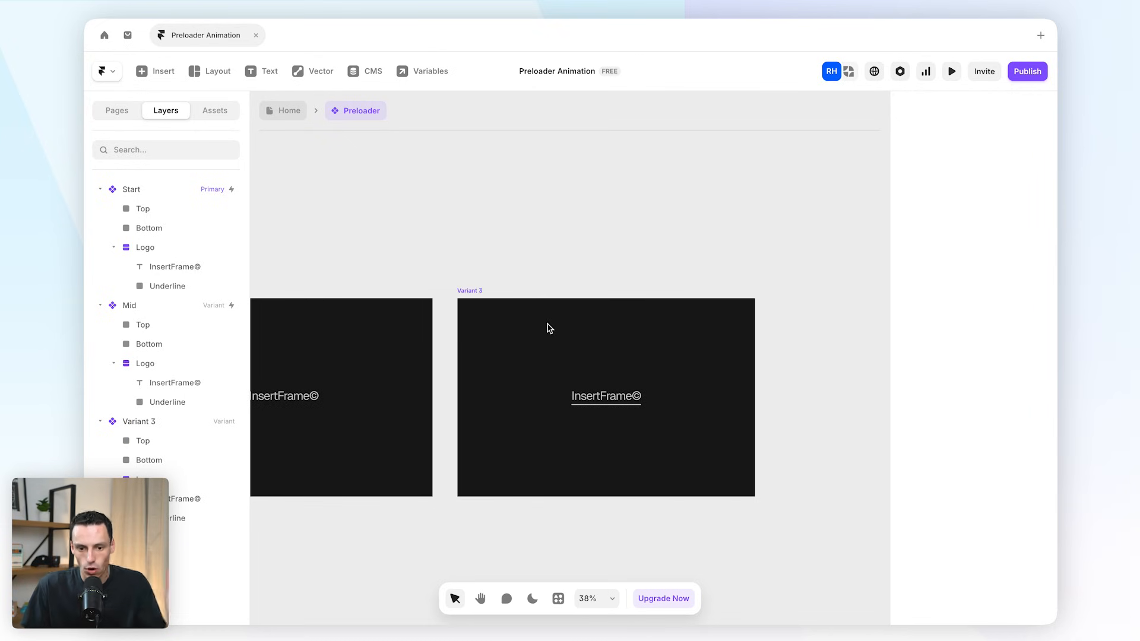
left_click(478, 300)
scroll(651, 344, "right", 6)
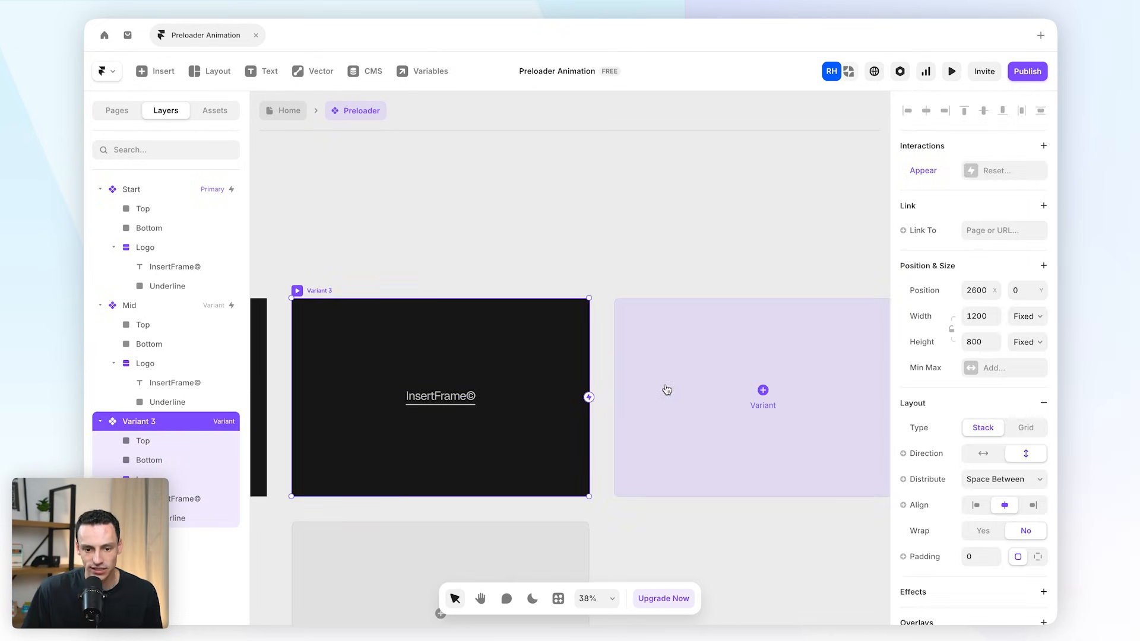
left_click(704, 381)
- Lower the opacity of the Logo stack in Variant 4 to 0
scroll(601, 410, "up", 5)
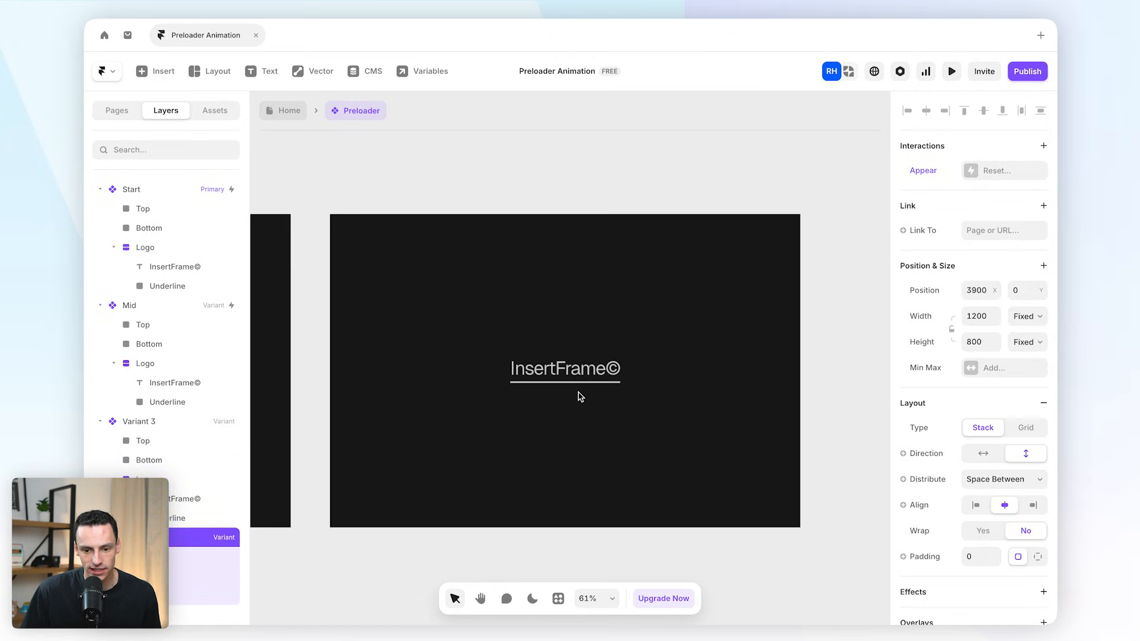
left_click(613, 381)
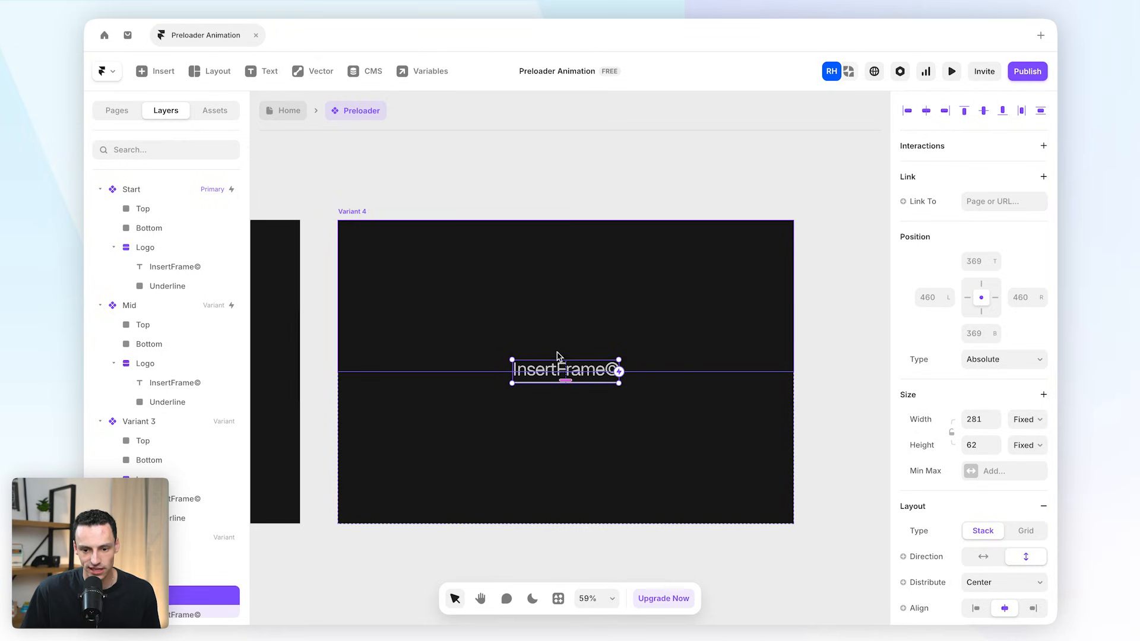
scroll(581, 368, "up", 2)
scroll(581, 369, "up", 2)
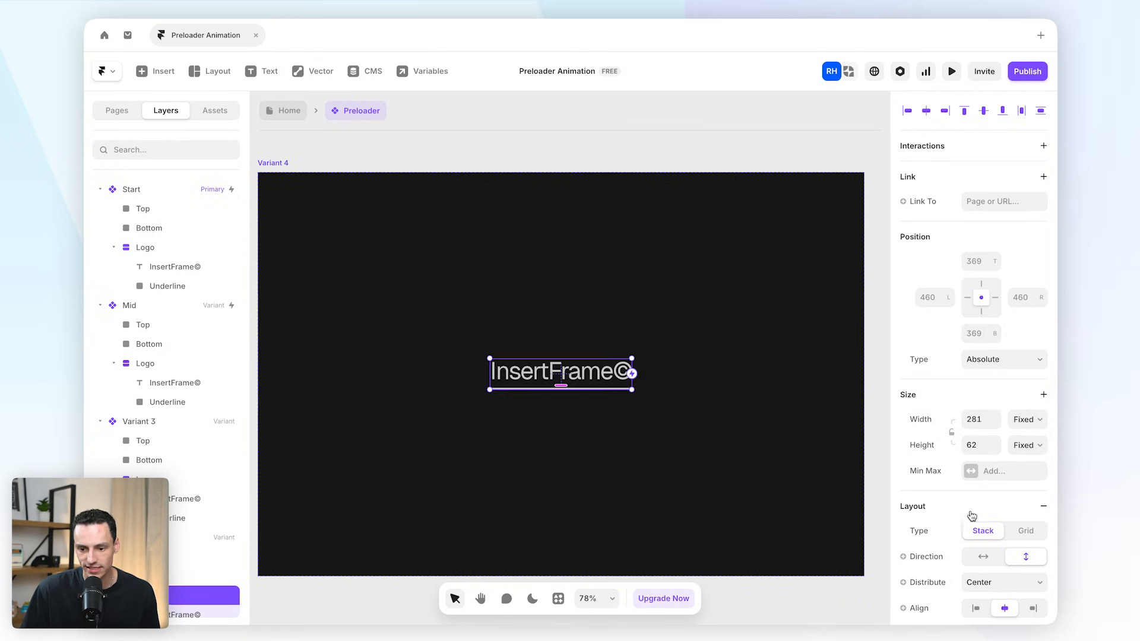
scroll(974, 475, "down", 8)
left_click_drag(1022, 389, 980, 390)
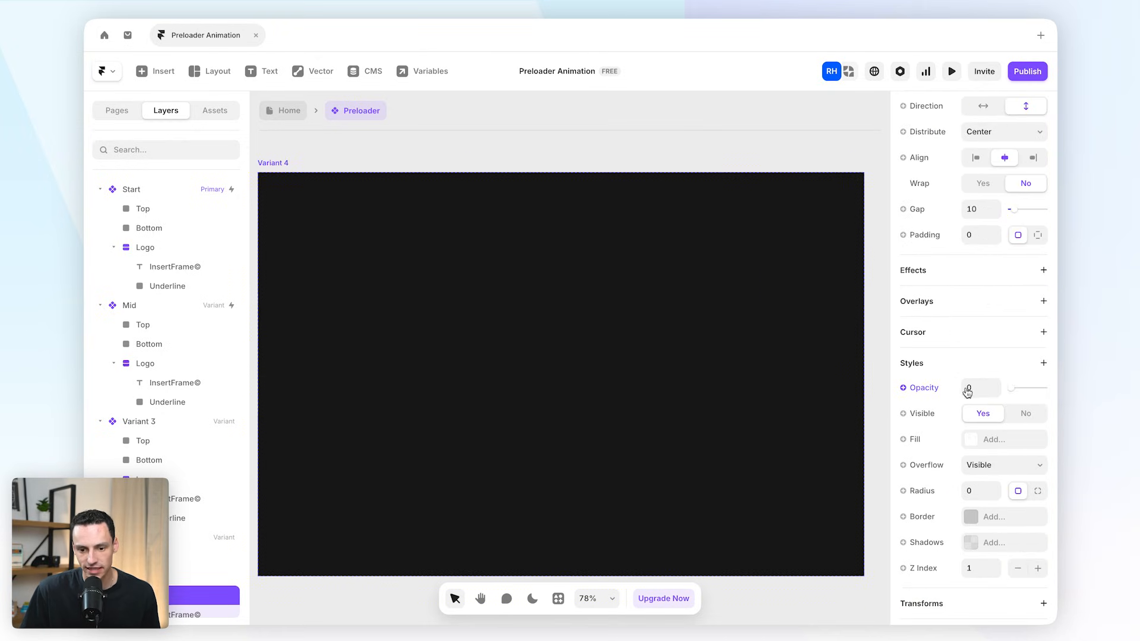
- Add another variant to the Preloader following Variant 4
scroll(621, 326, "down", 6)
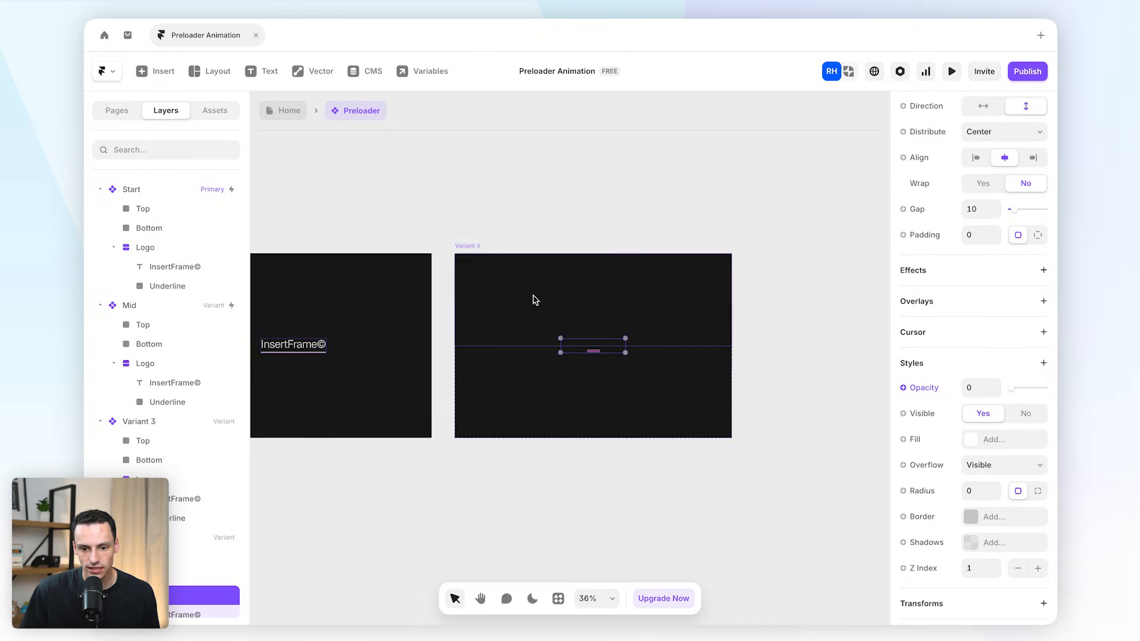
left_click(474, 250)
left_click(822, 344)
scroll(738, 378, "right", 2)
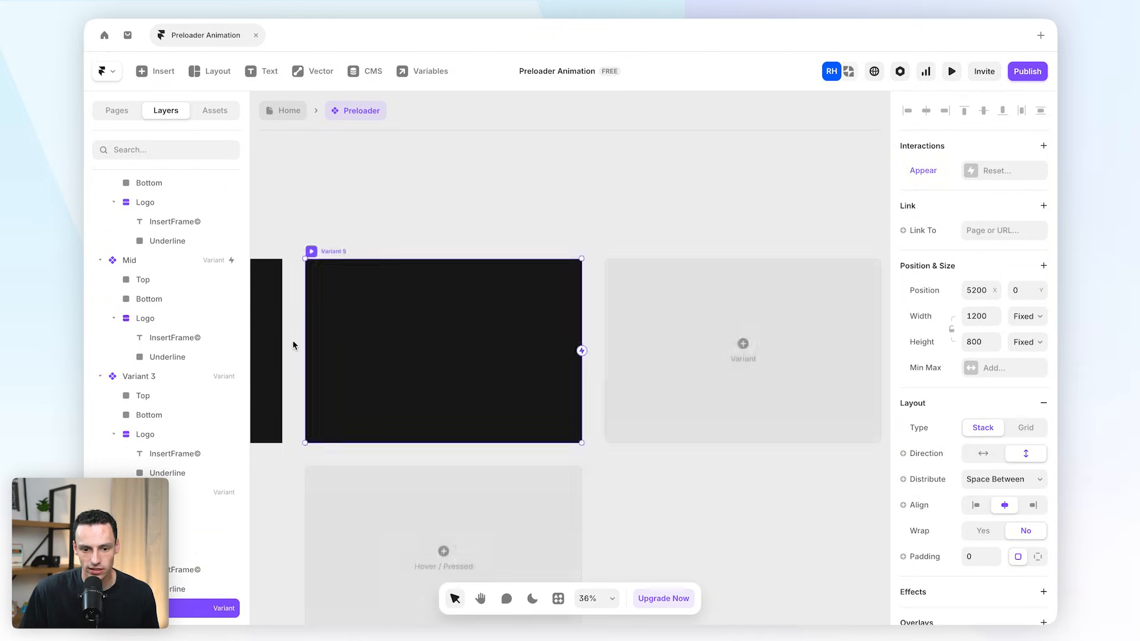
- Shrink Variant 5's Top panel to about 6% height and its Bottom panel to about 1% on the canvas
scroll(294, 343, "up", 2)
left_click(401, 293)
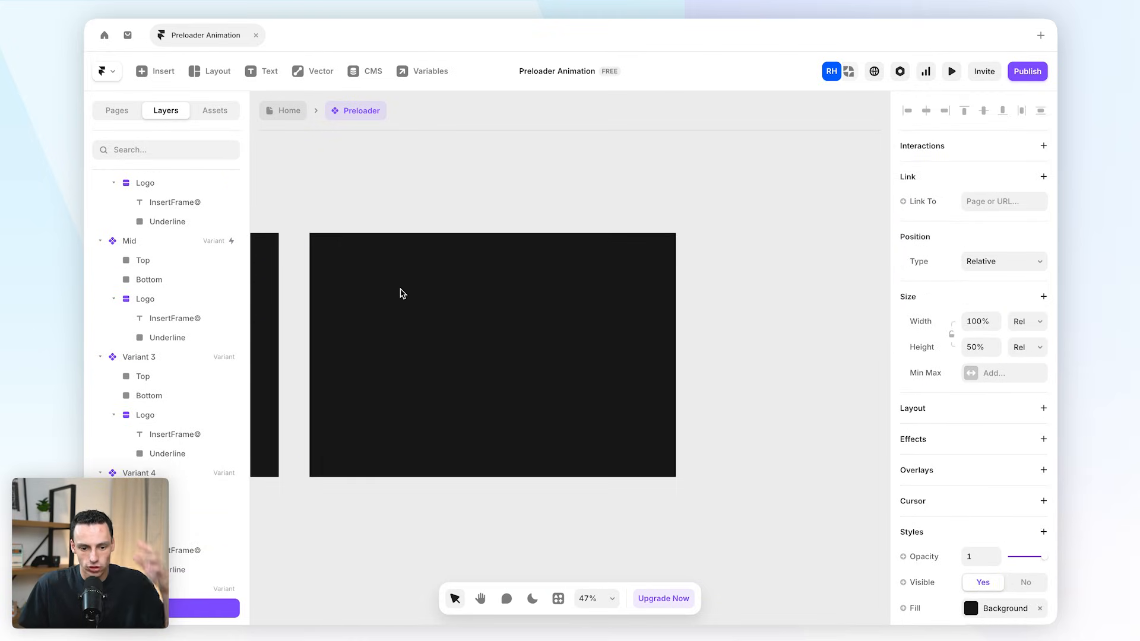
scroll(400, 290, "down", 2)
scroll(402, 302, "up", 1)
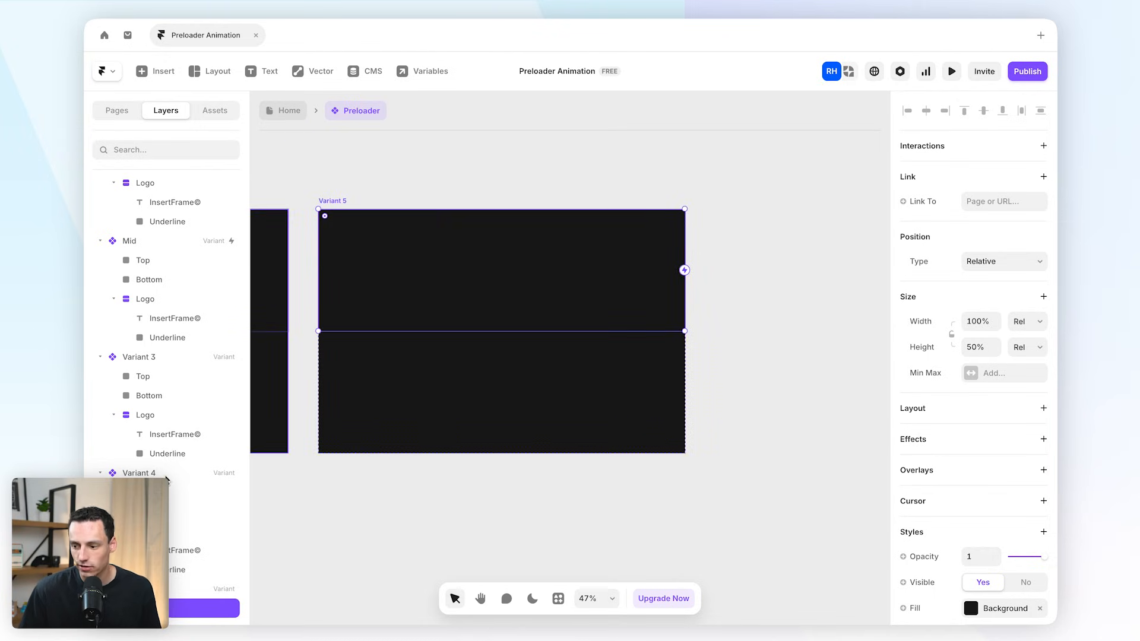
left_click(517, 209)
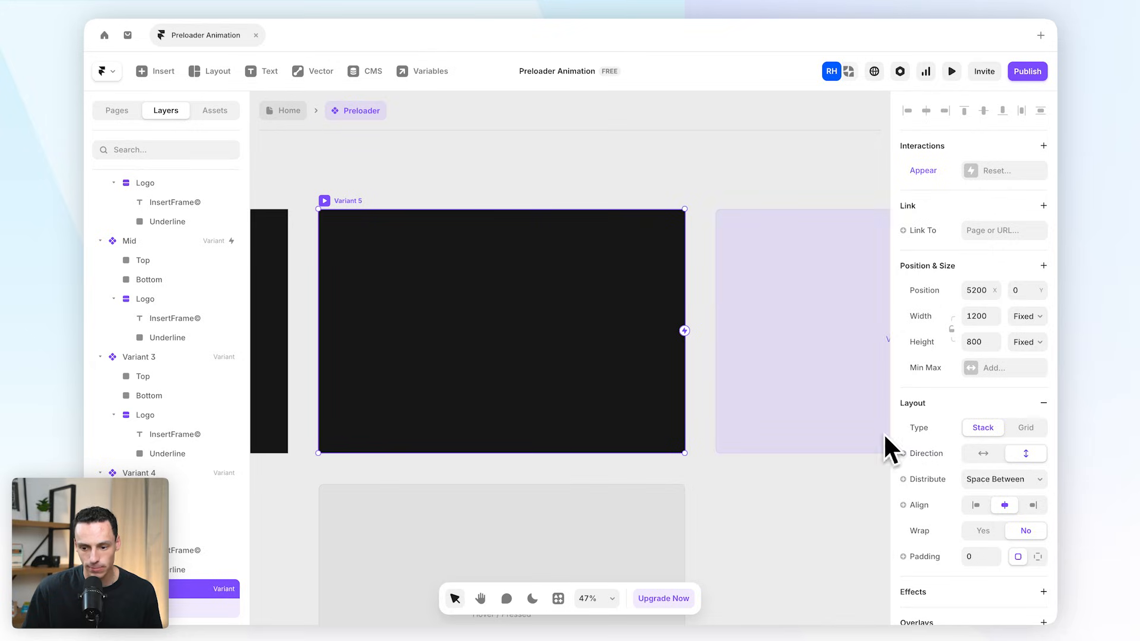
left_click(593, 316)
left_click_drag(580, 331, 581, 258)
left_click(575, 344)
left_click_drag(575, 333, 561, 452)
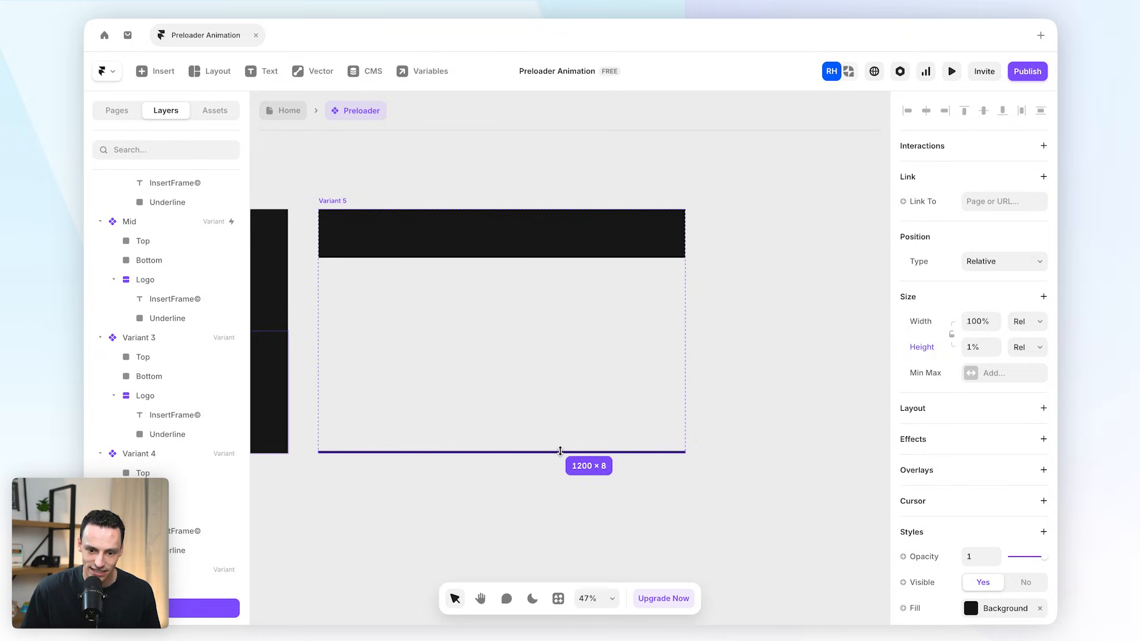
left_click(544, 252)
left_click_drag(546, 257, 555, 223)
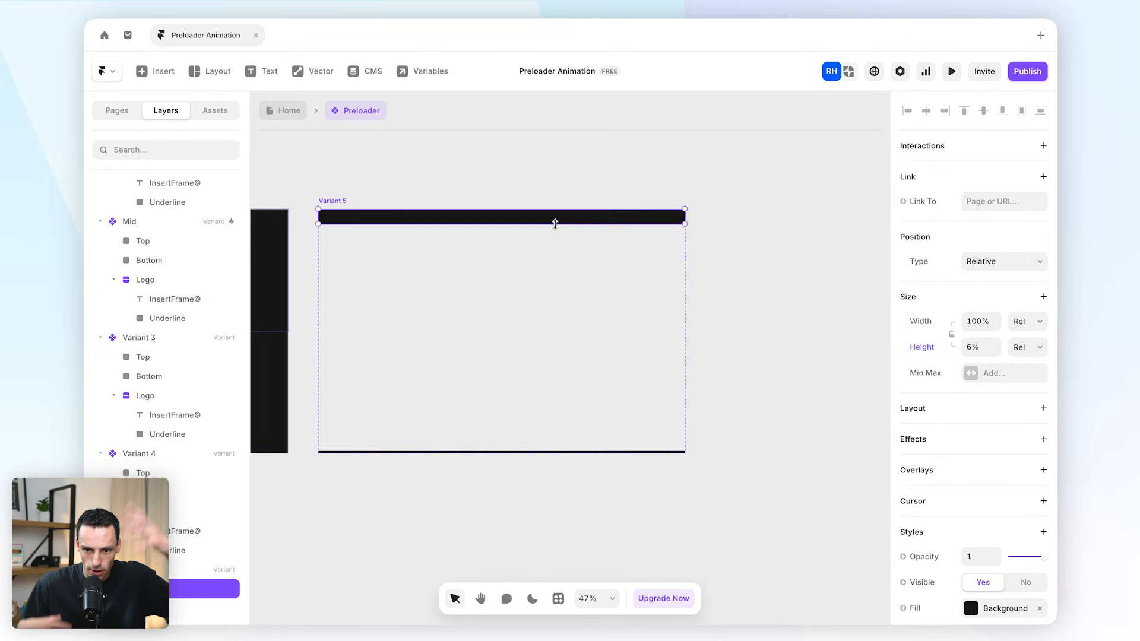
- Set the heights of the Top and Bottom panels in Variant 5 to 0%
left_click(982, 346)
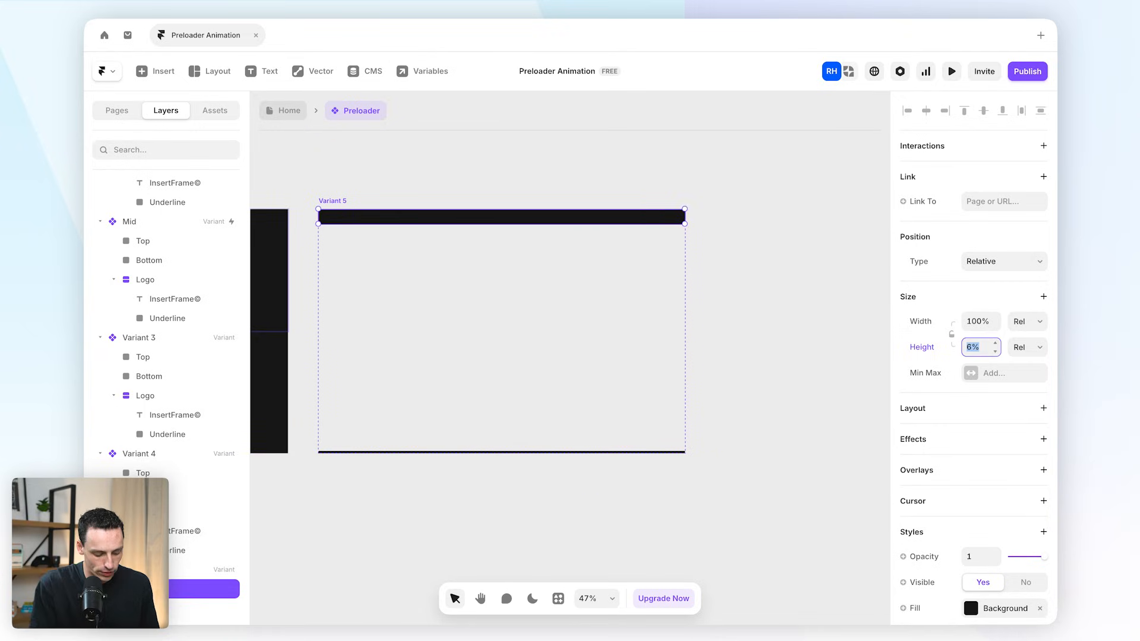
type("0")
key("Return")
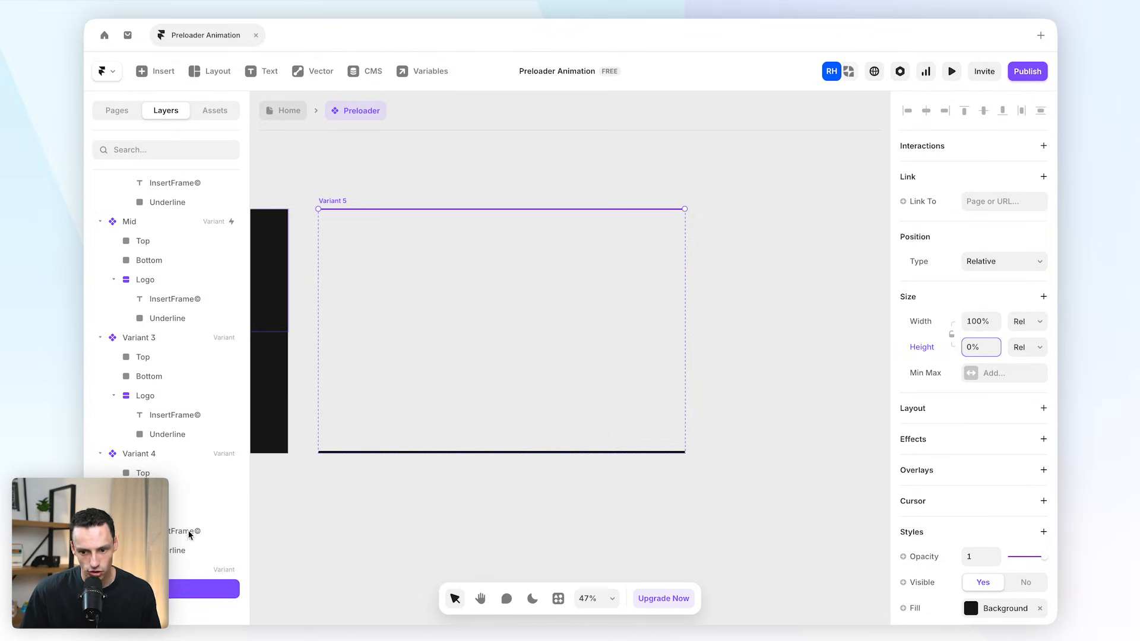
scroll(173, 586, "down", 1)
left_click(178, 603)
left_click(981, 347)
type("0")
key("Return")
left_click(803, 381)
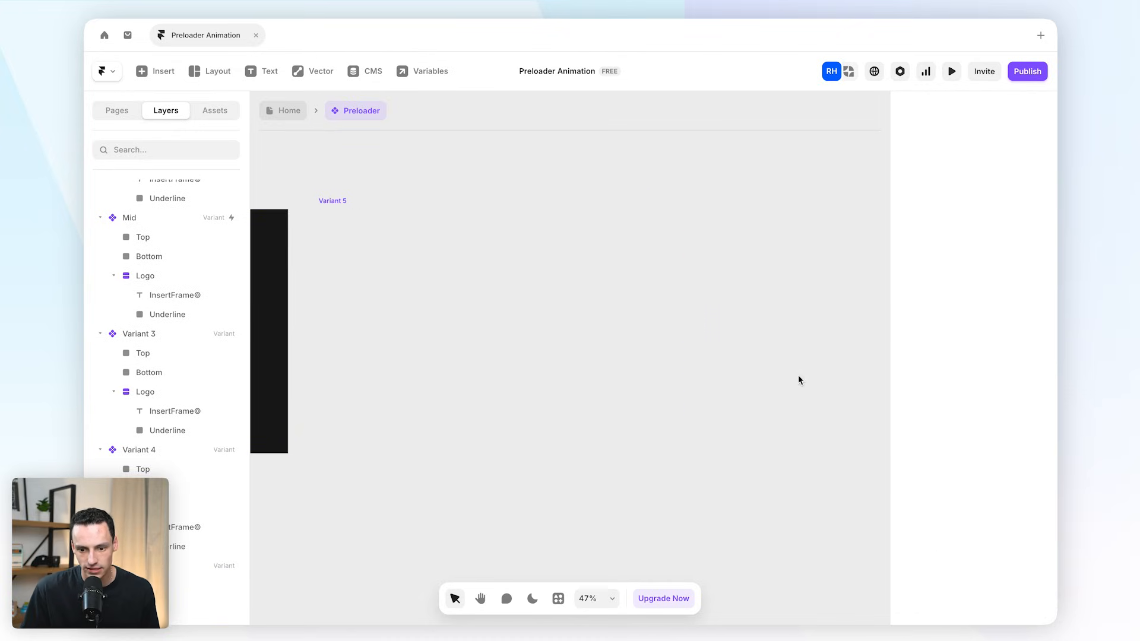
- Connect Variant 3 to Variant 4 with an Appear interaction, keeping the delay at 0 s
scroll(504, 296, "left", 9)
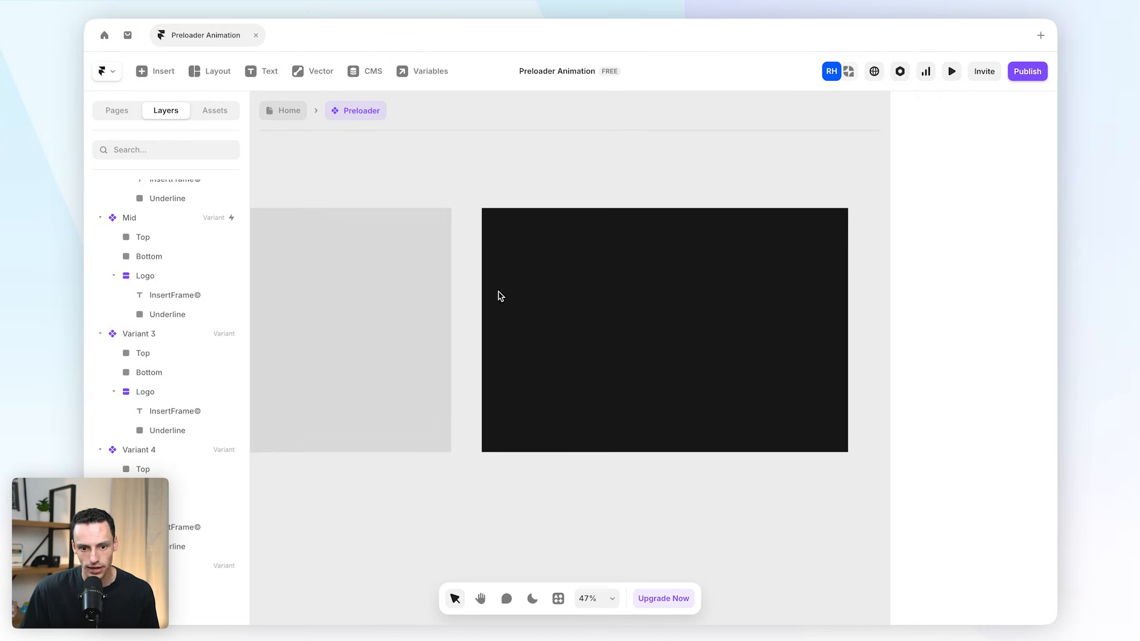
scroll(456, 296, "up", 1)
scroll(455, 296, "down", 4)
scroll(435, 287, "left", 3)
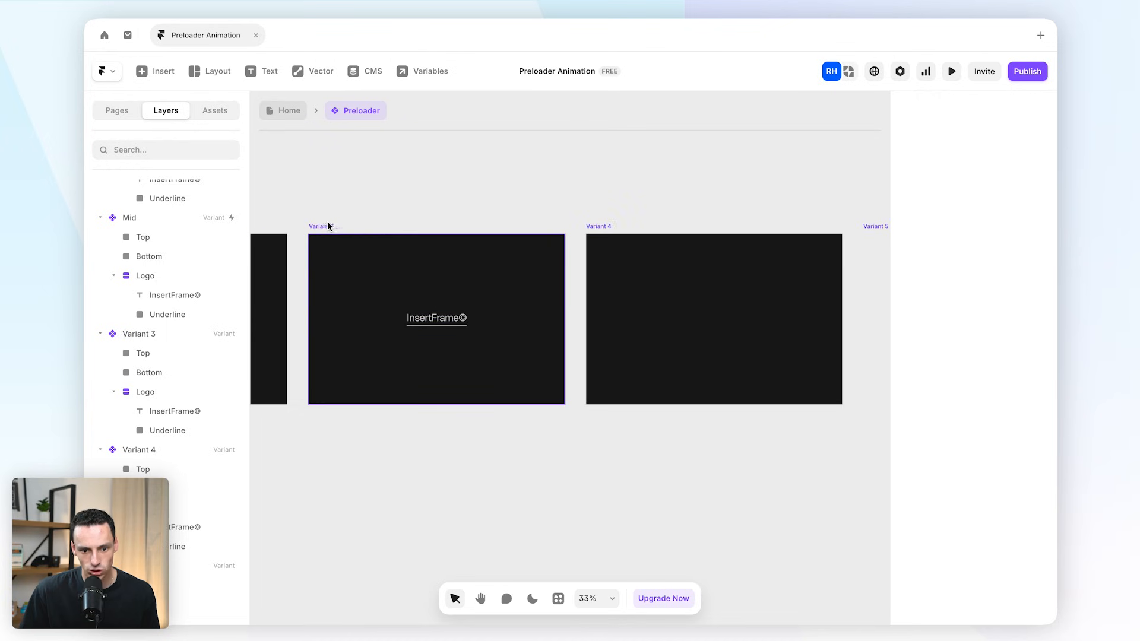
left_click(329, 226)
left_click_drag(565, 321, 606, 321)
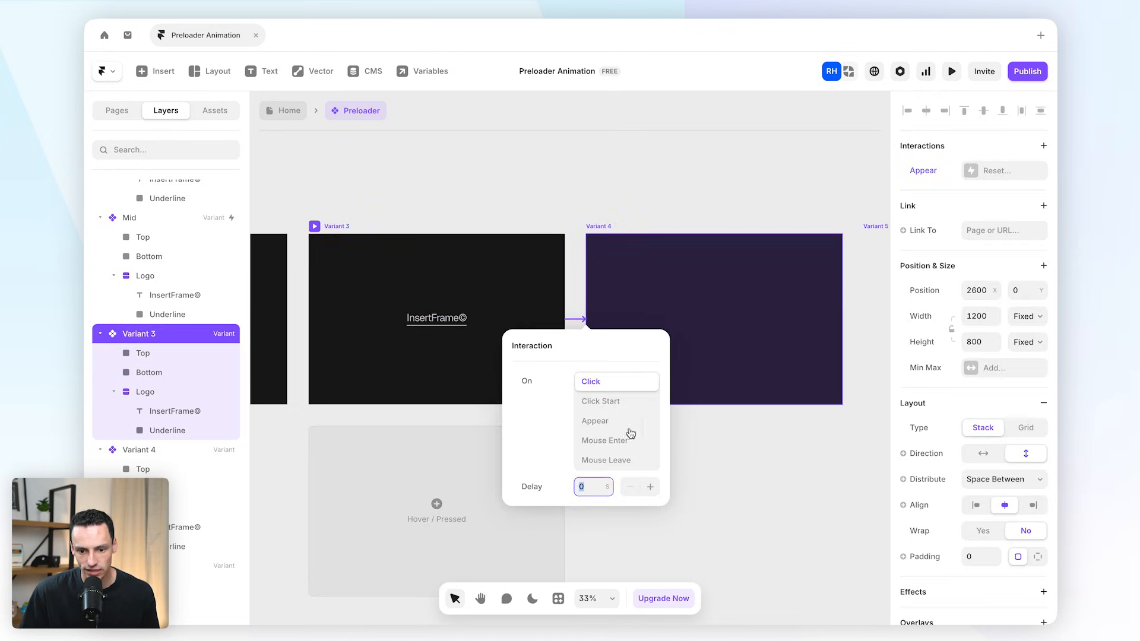
left_click(618, 427)
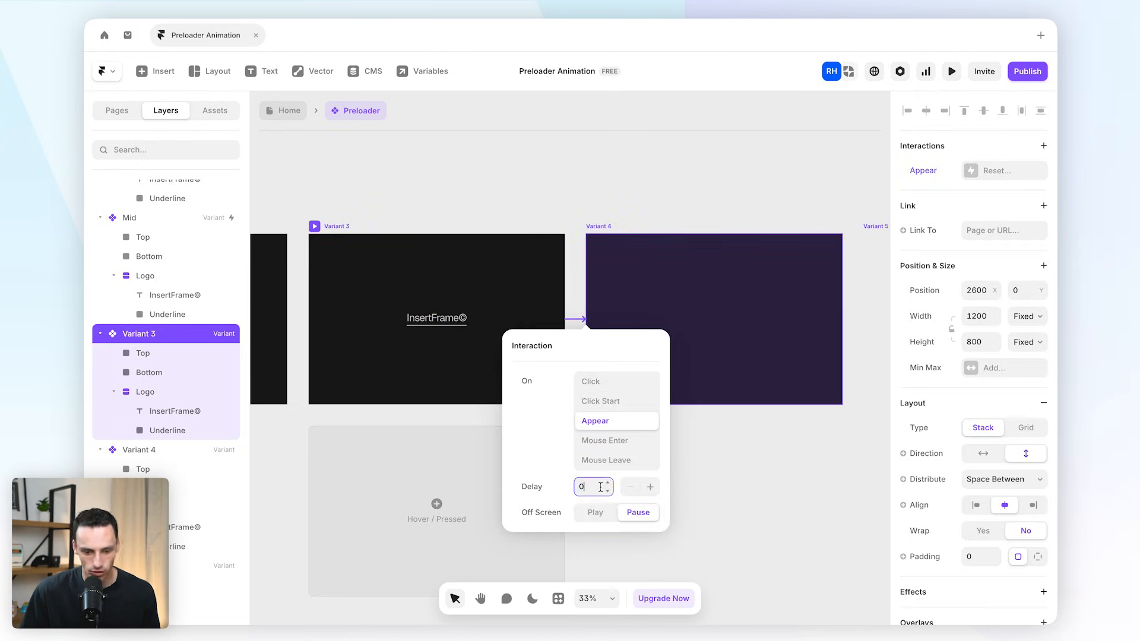
left_click(604, 229)
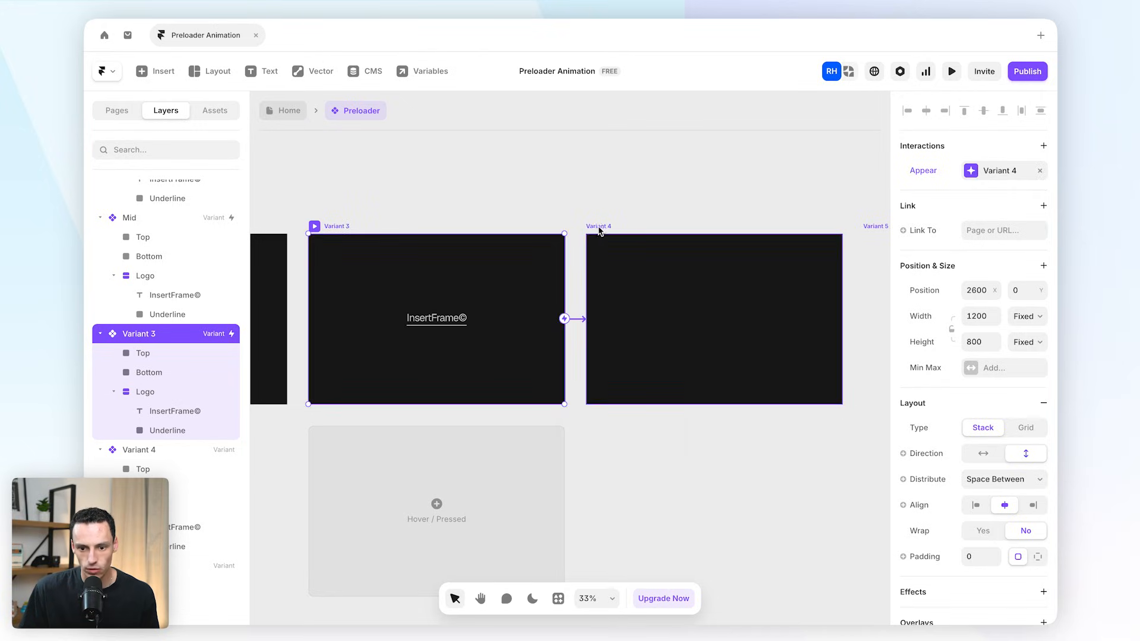
- Connect Variant 4 to Variant 5 with an Appear interaction, keeping the delay at 0 s
left_click(613, 239)
scroll(612, 250, "right", 4)
left_click_drag(620, 318, 664, 321)
left_click(654, 421)
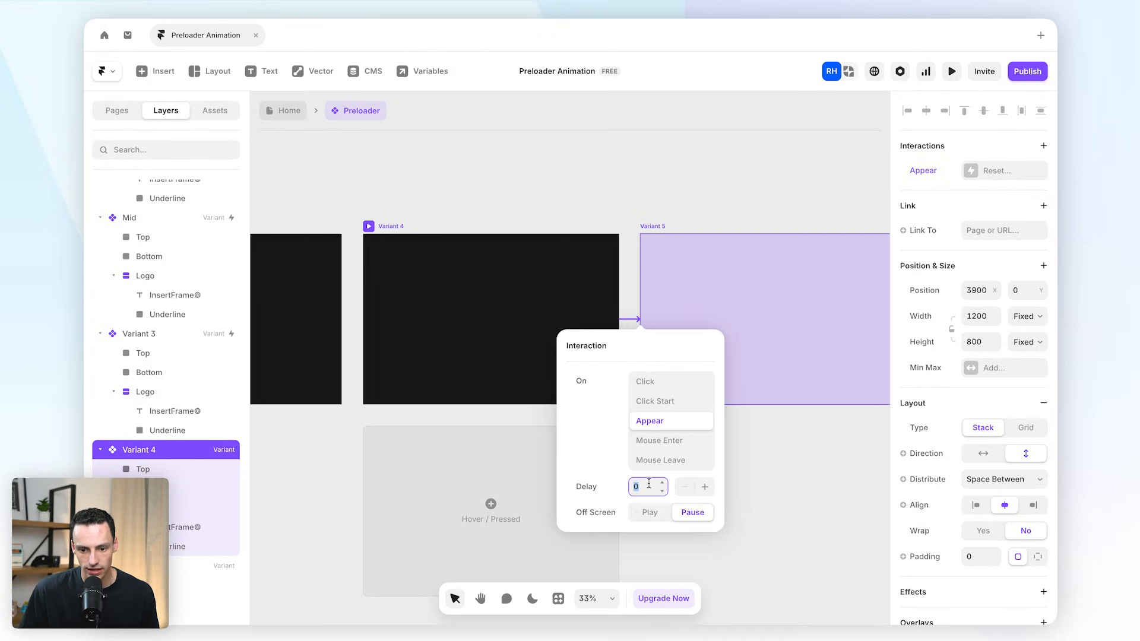
left_click(530, 209)
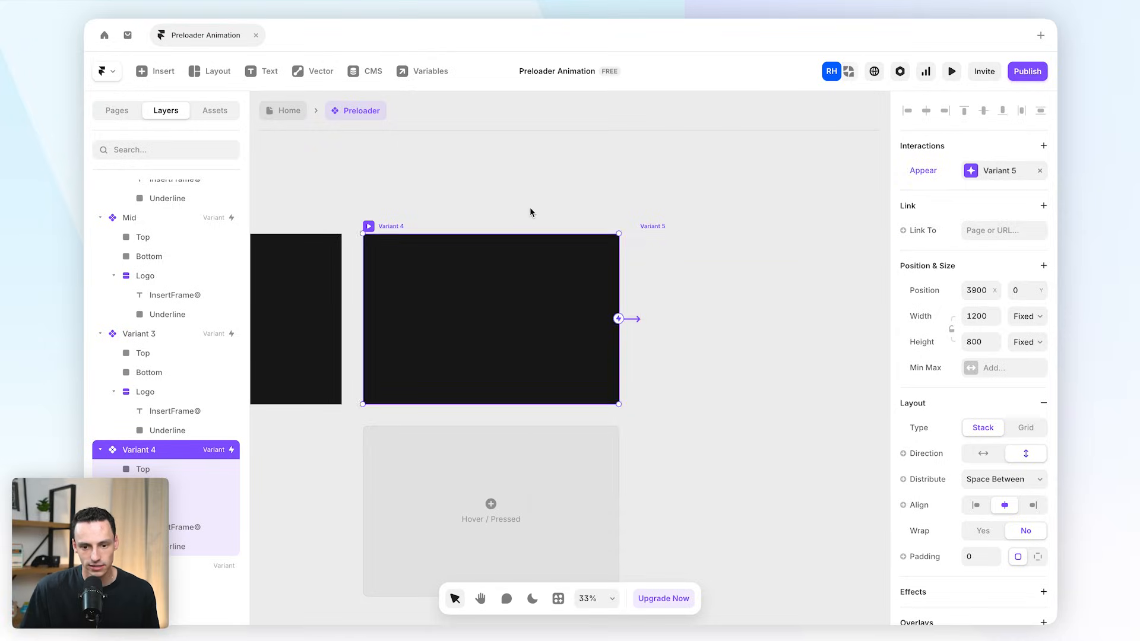
- Preview the full Preloader animation from the Start variant and return to the canvas
scroll(518, 213, "left", 15)
left_click(629, 226)
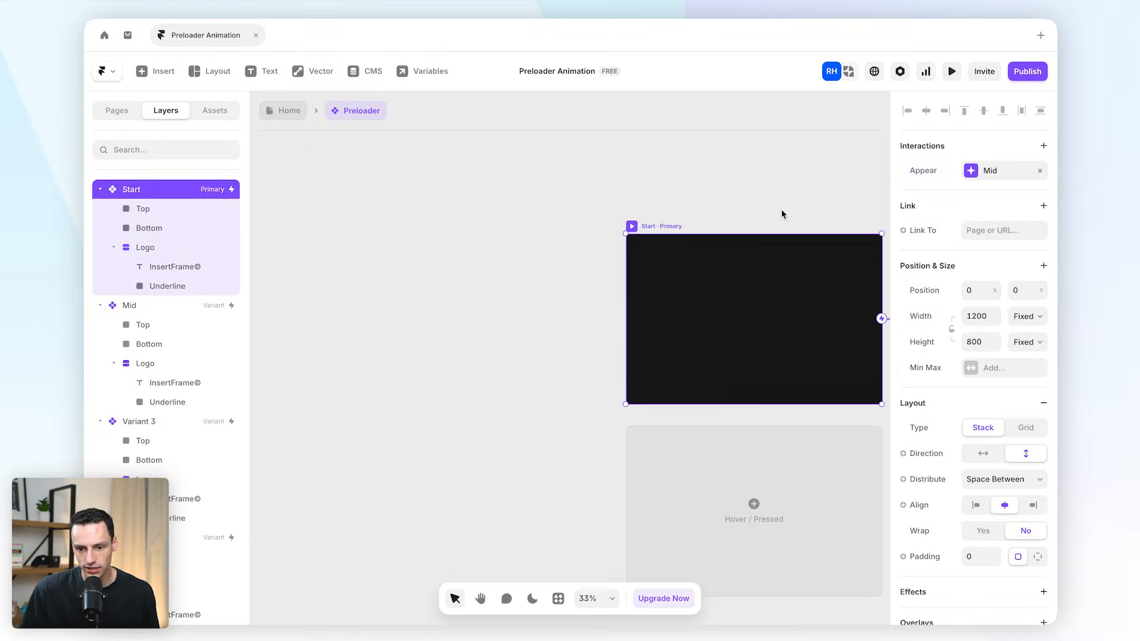
left_click(952, 74)
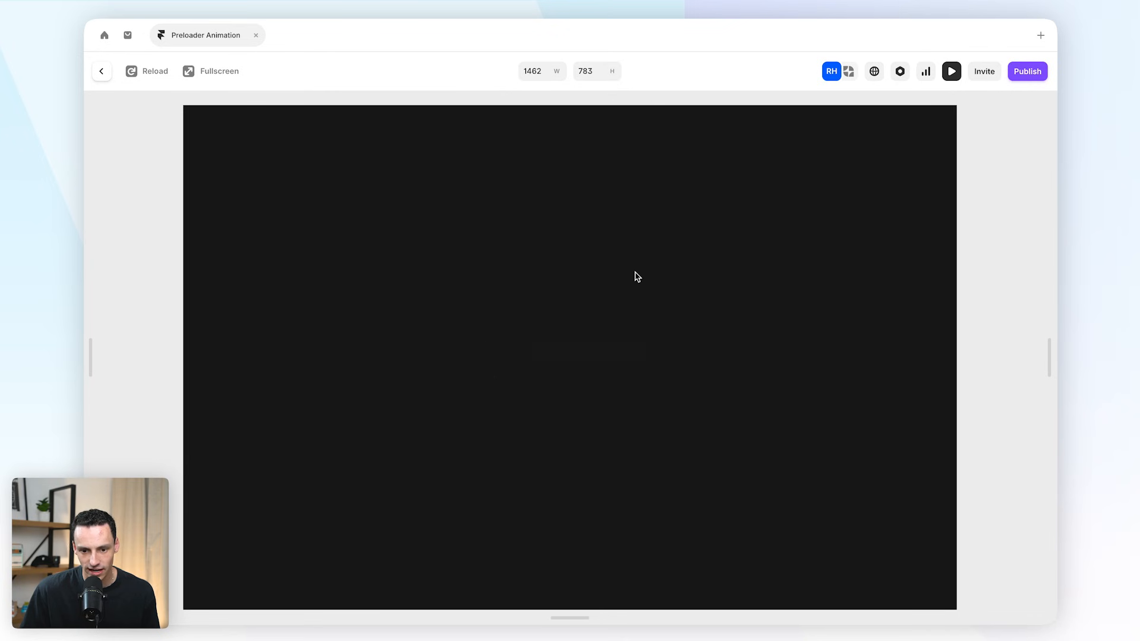
key("Escape")
- Preview the Preloader from Variant 4 to check its transition to Variant 5, and return to the canvas
scroll(611, 346, "right", 5)
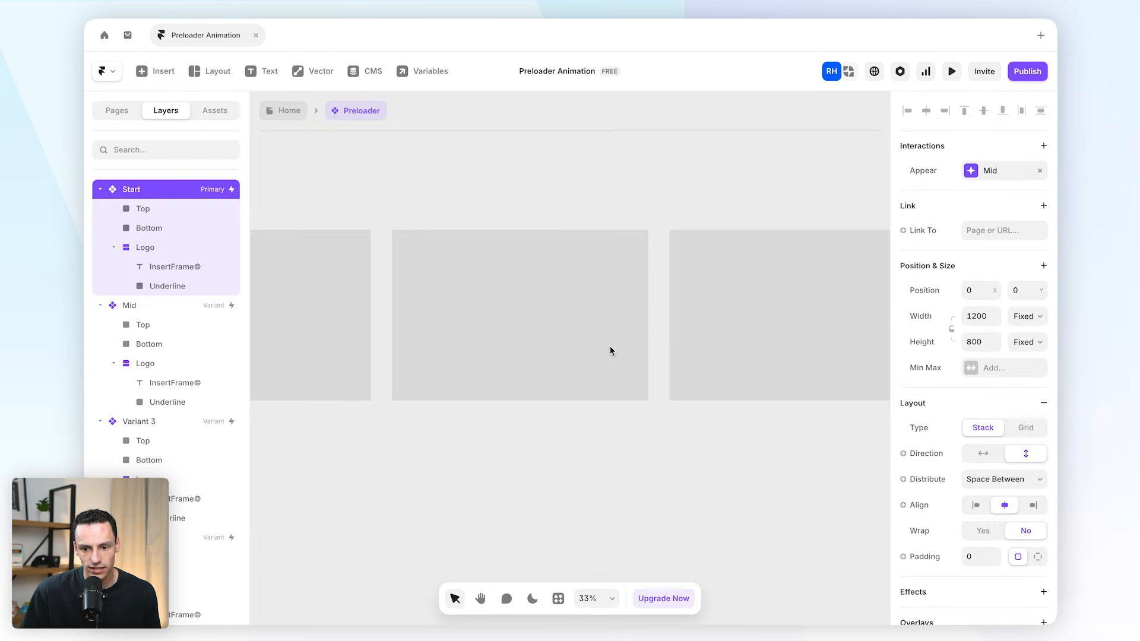
left_click(308, 225)
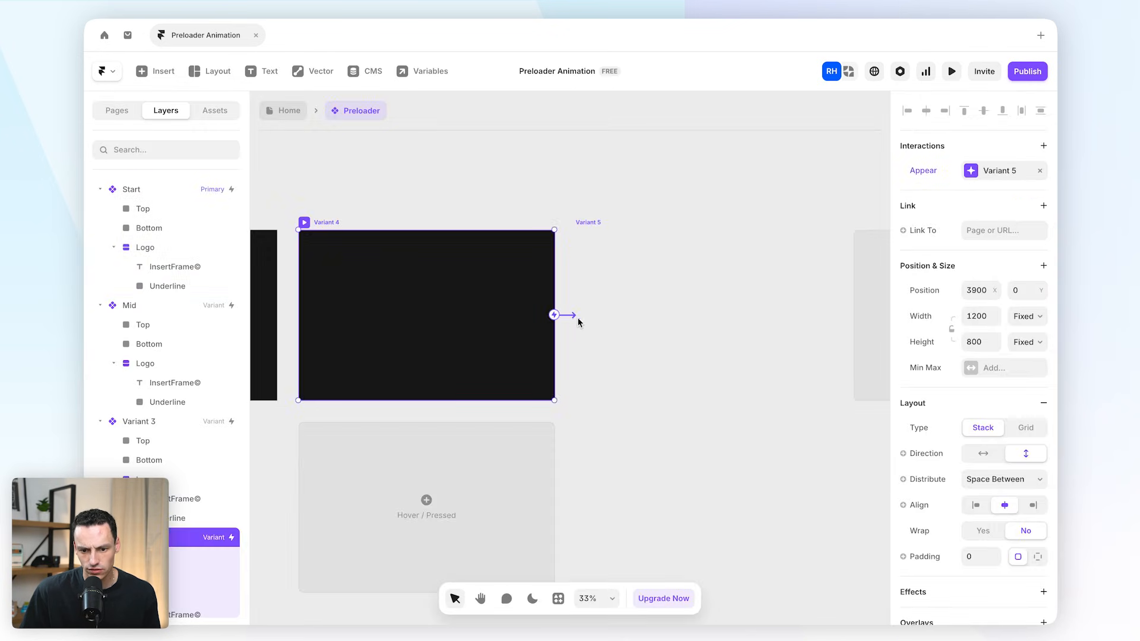
scroll(563, 323, "right", 1)
key("super+p")
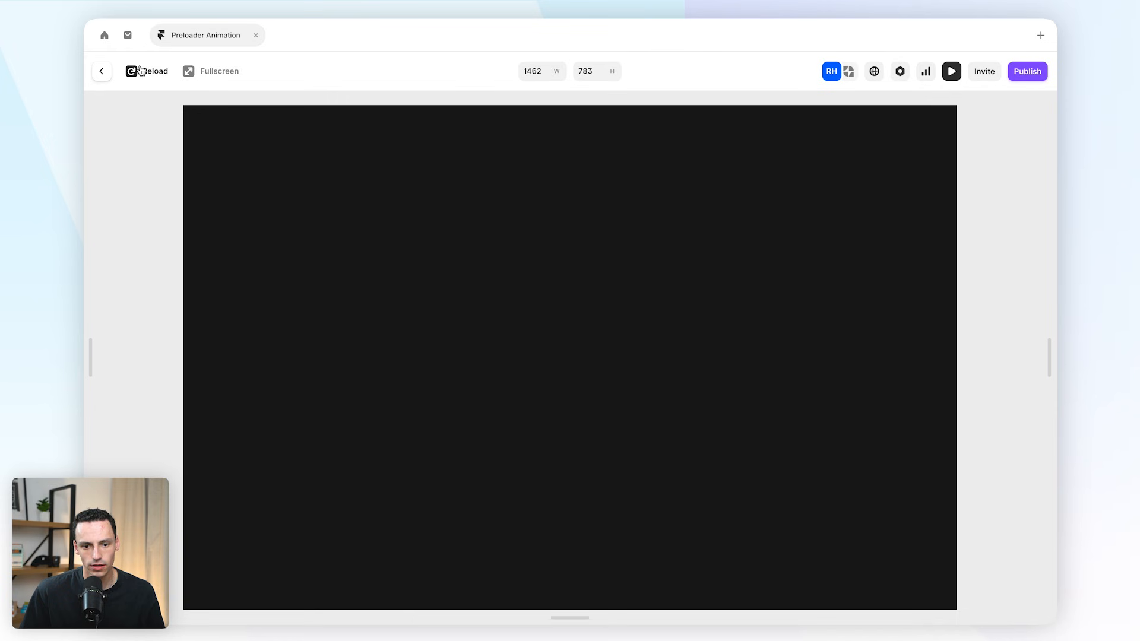
left_click(99, 74)
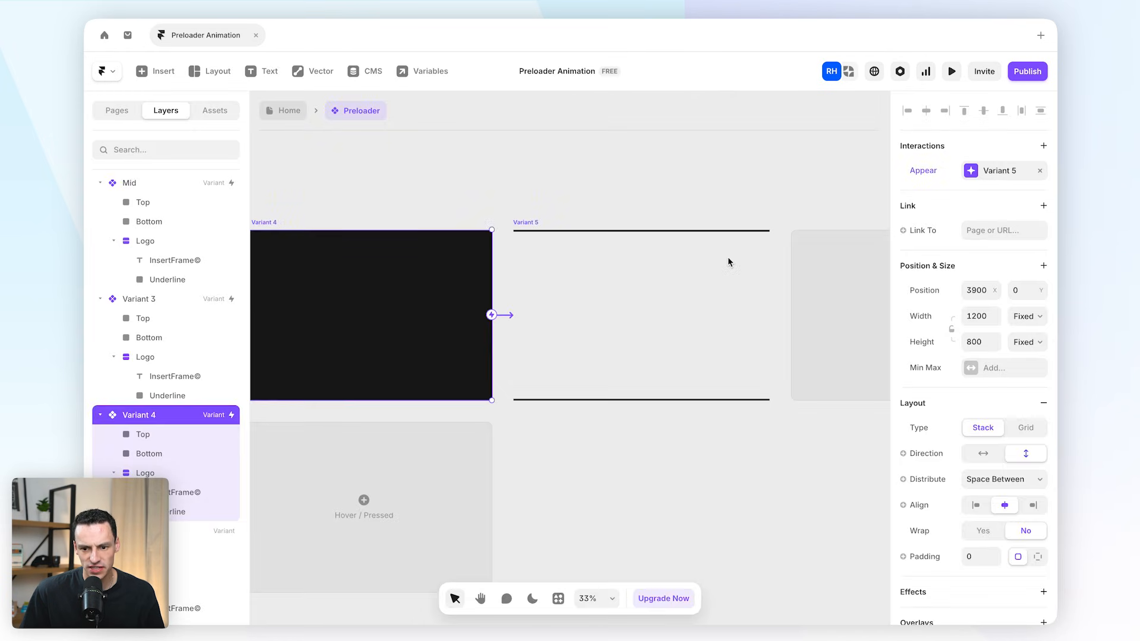
- Check the size settings of the Top and Bottom panels in Variant 5
left_click(704, 232)
left_click(768, 400)
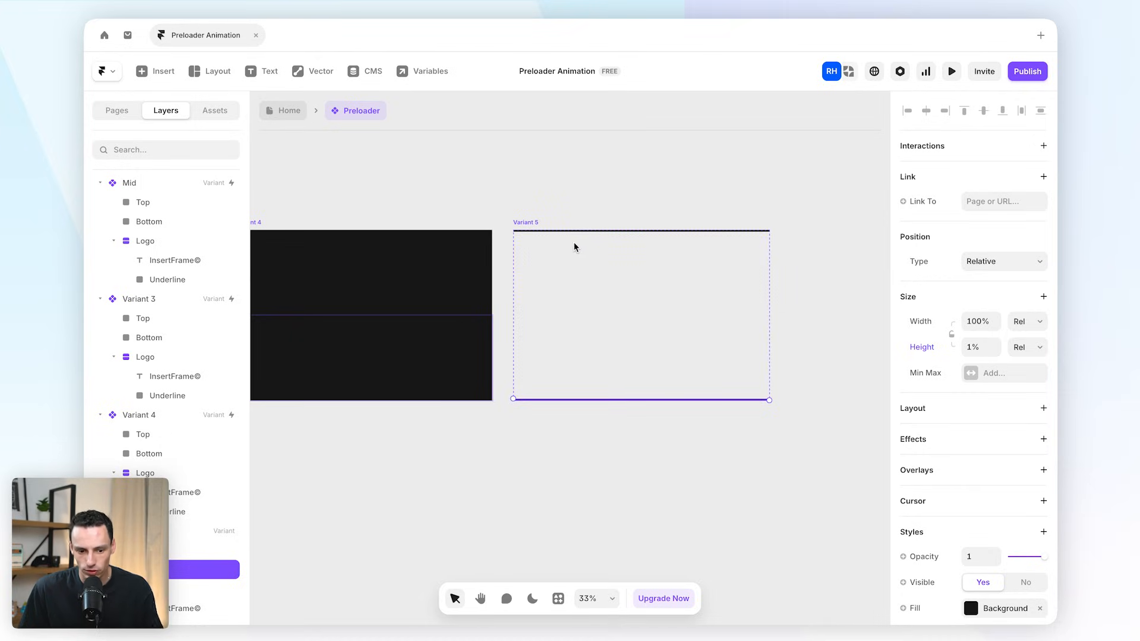
left_click(537, 215)
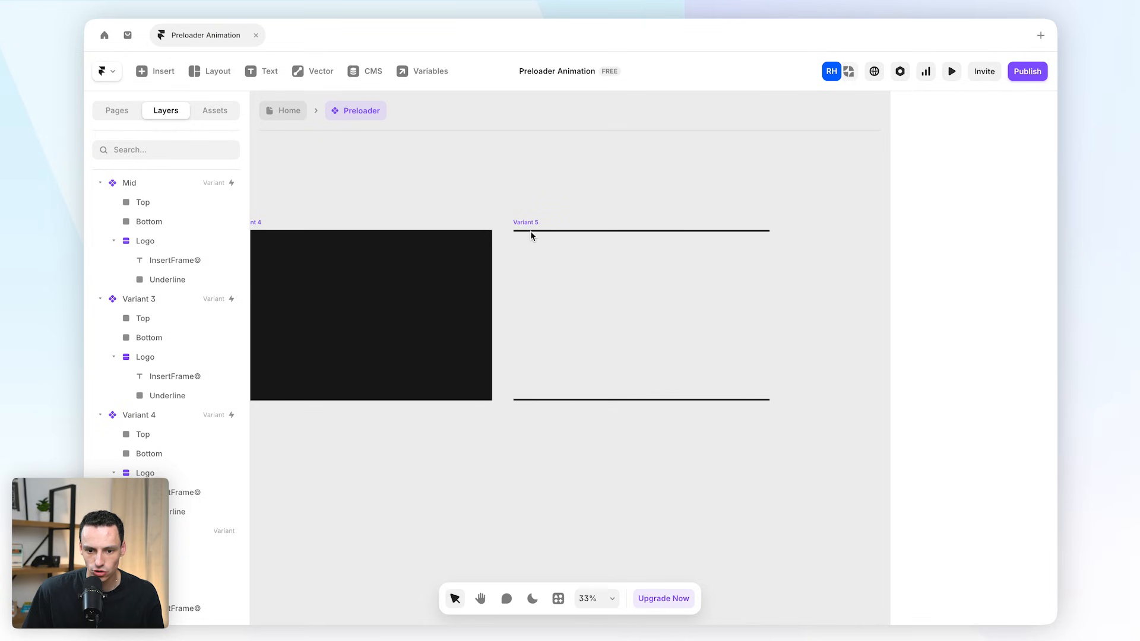
- Lower the opacity of both the Top and Bottom panels in Variant 4 to 0
left_click(144, 434)
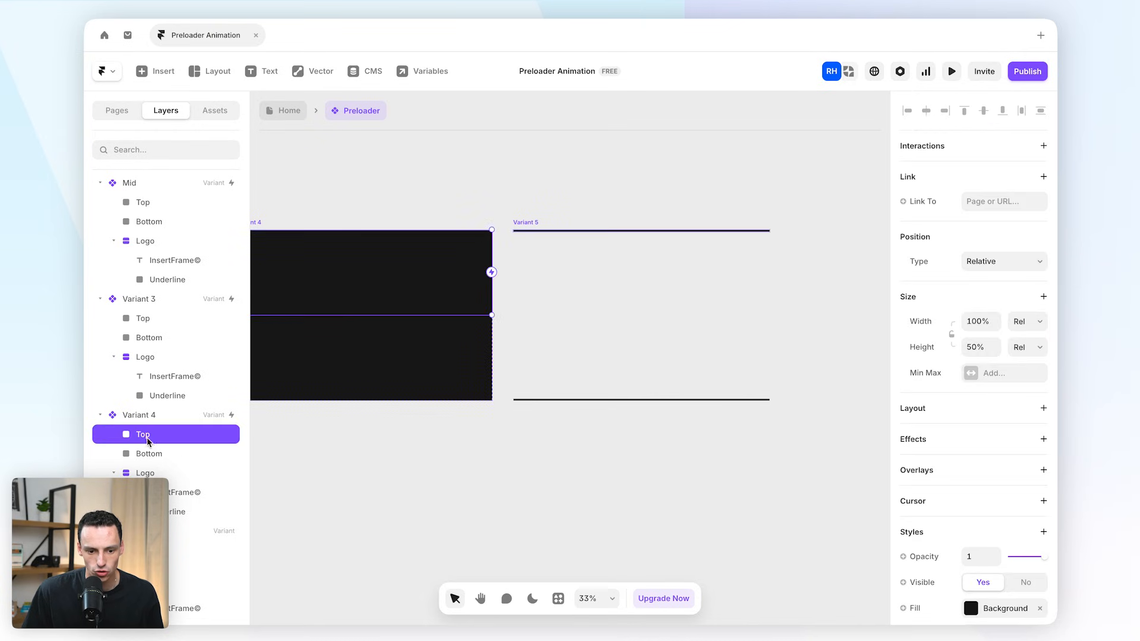
left_click(151, 454, "shift")
scroll(150, 453, "up", 1)
scroll(1041, 500, "down", 2)
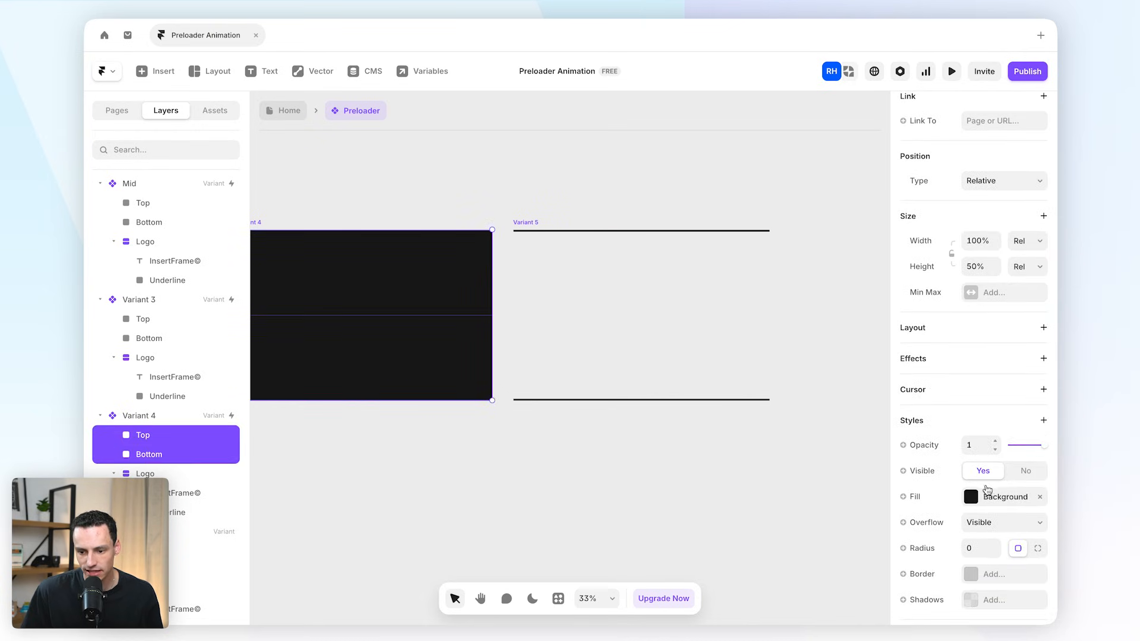
left_click_drag(1044, 445, 1017, 445)
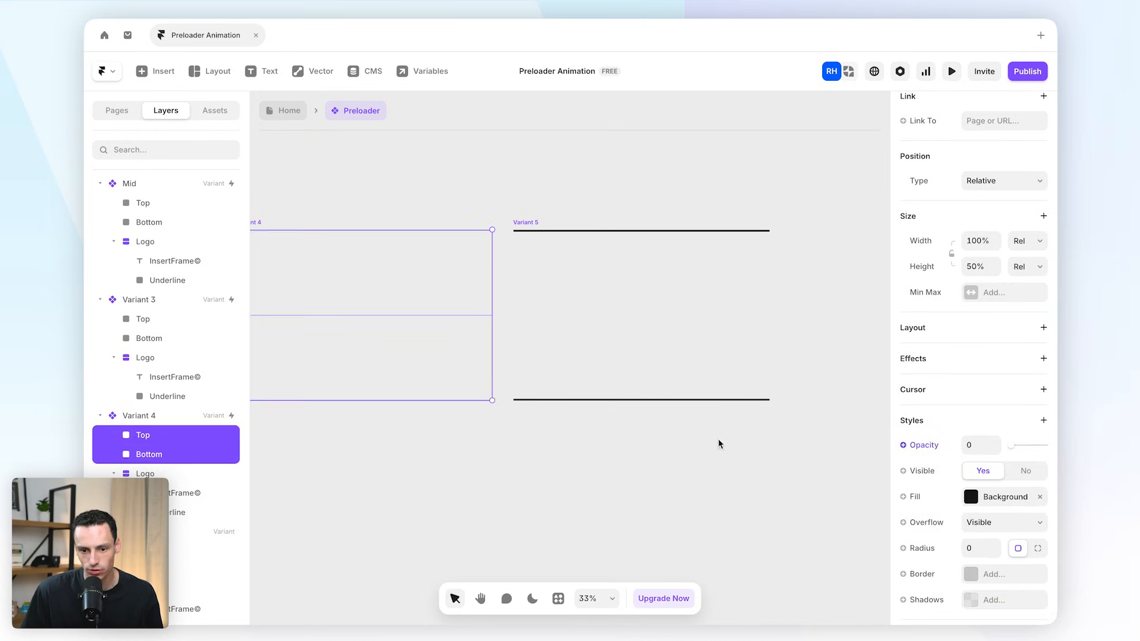
- Lower the opacity of both the Top and Bottom panels in Variant 5 to 0
left_click(537, 225)
scroll(169, 494, "down", 1)
left_click(164, 531)
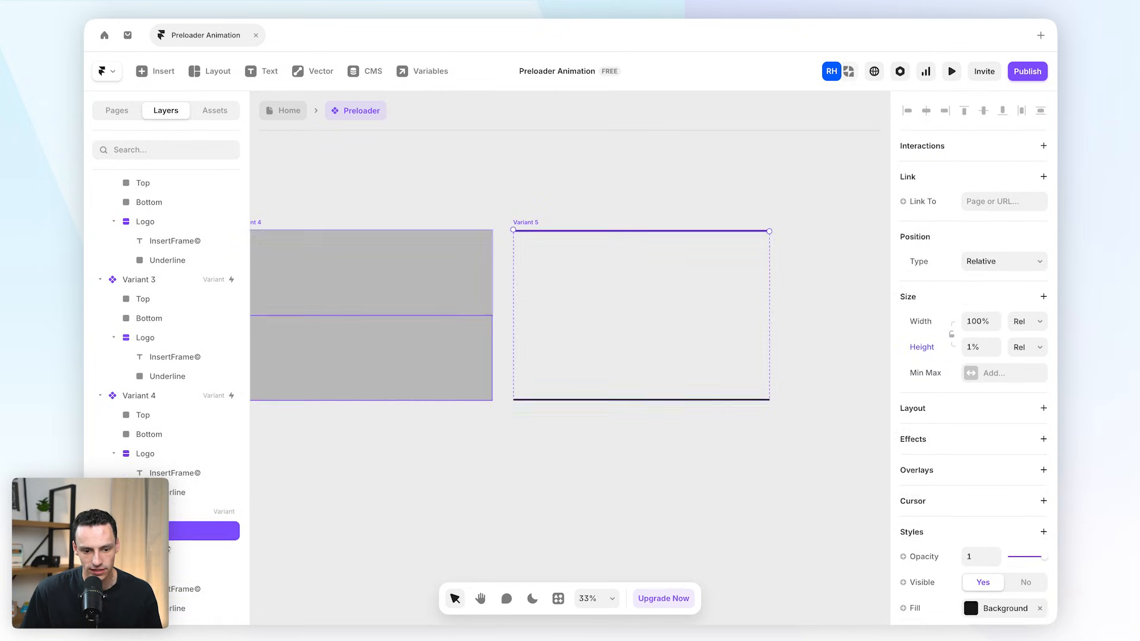
left_click(168, 550, "shift")
left_click_drag(1024, 494, 1009, 494)
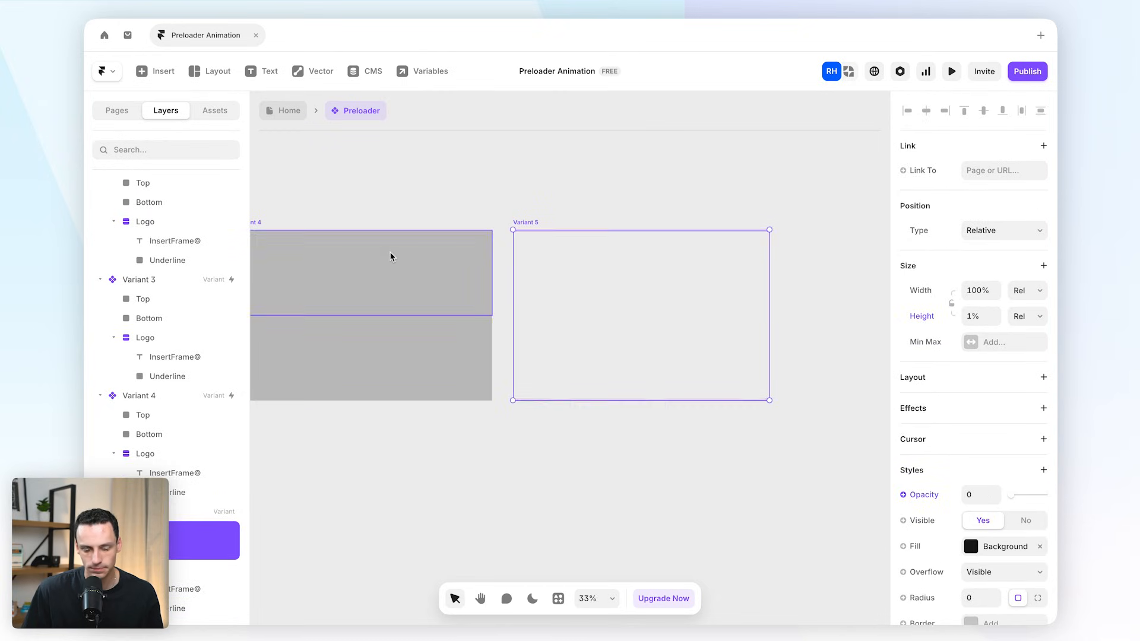
- Preview the Preloader from Variant 4 to check how the panels disappear, and return to the canvas
scroll(390, 257, "left", 3)
left_click(385, 230)
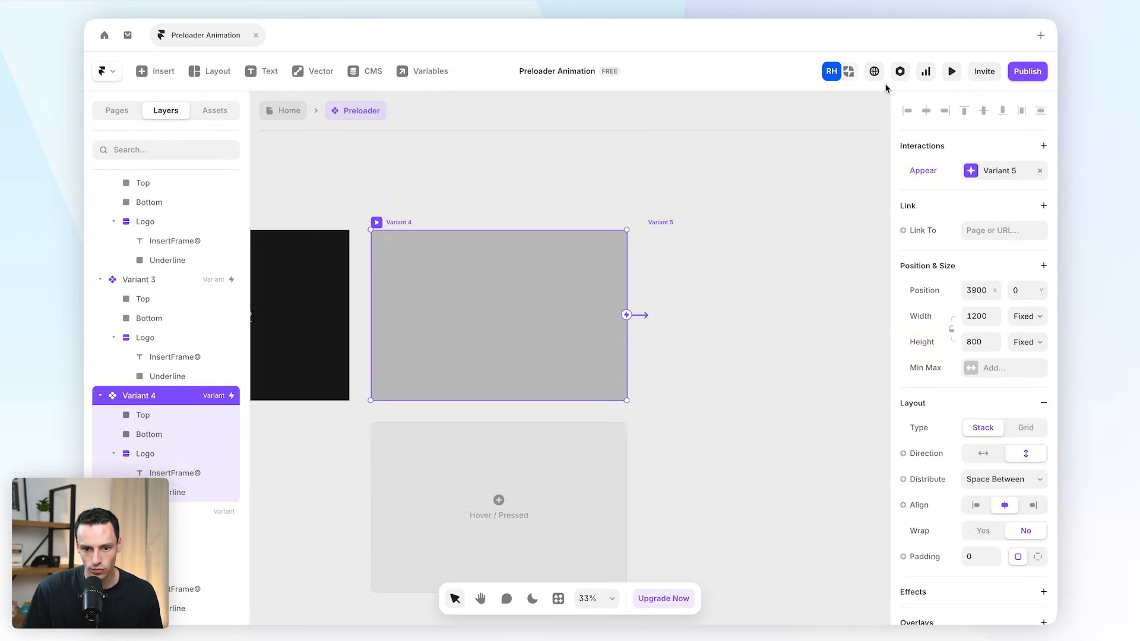
left_click(953, 76)
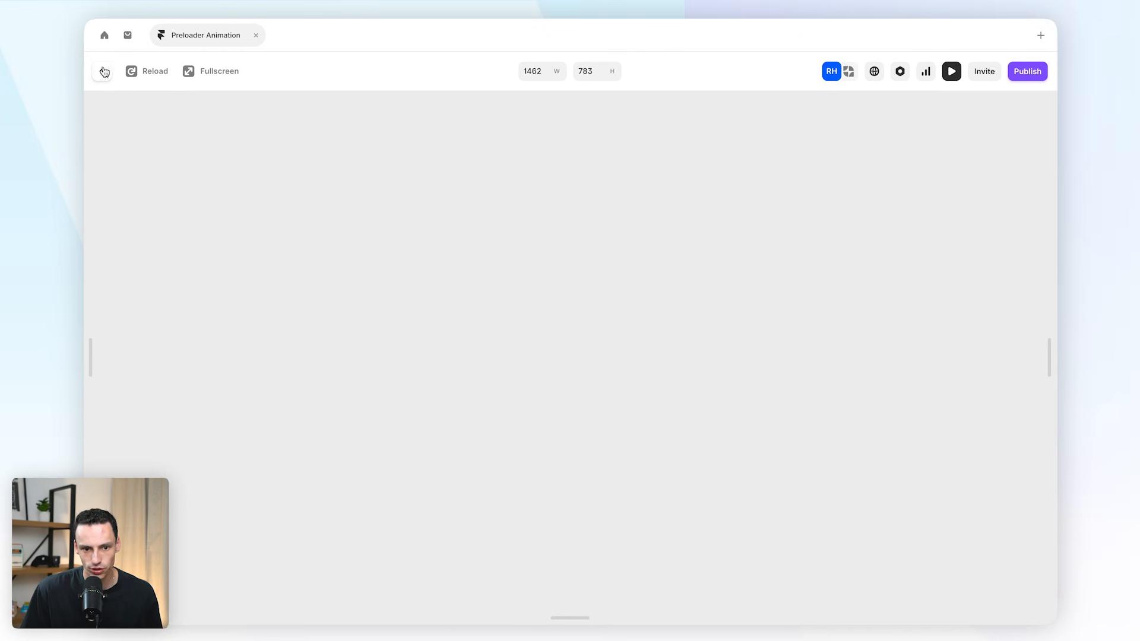
left_click(104, 72)
- Raise the opacity of both the Top and Bottom panels in Variant 4 to 1
left_click(146, 415)
left_click(149, 434, "shift")
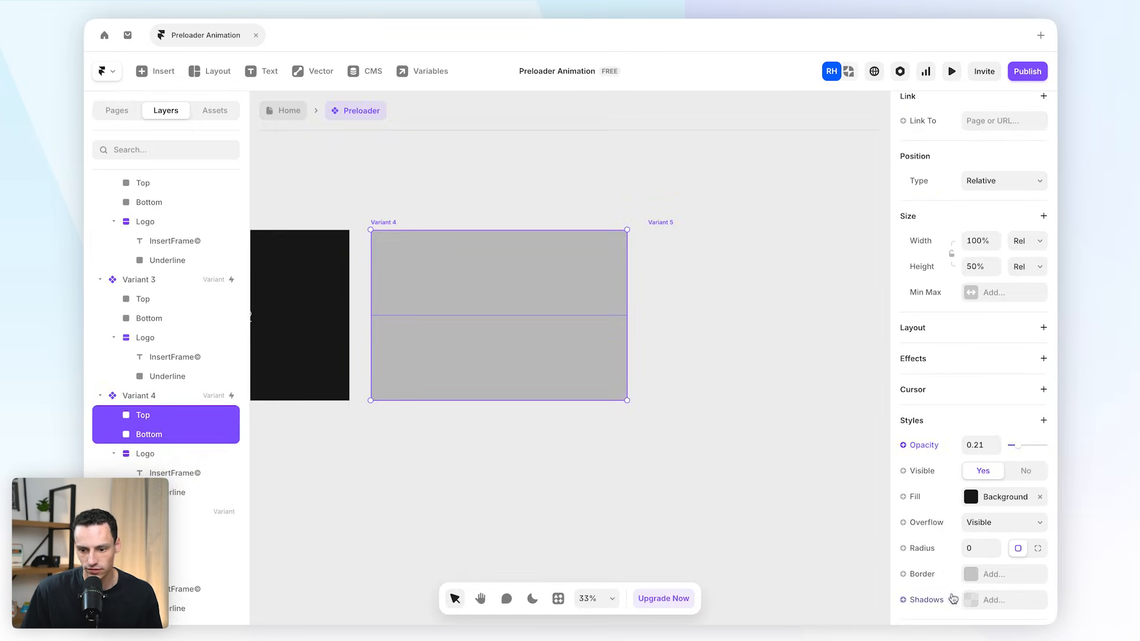
left_click_drag(1019, 447, 1049, 446)
- Preview the full Preloader animation from the Start variant and return to the canvas
scroll(561, 200, "left", 3)
scroll(559, 201, "right", 3)
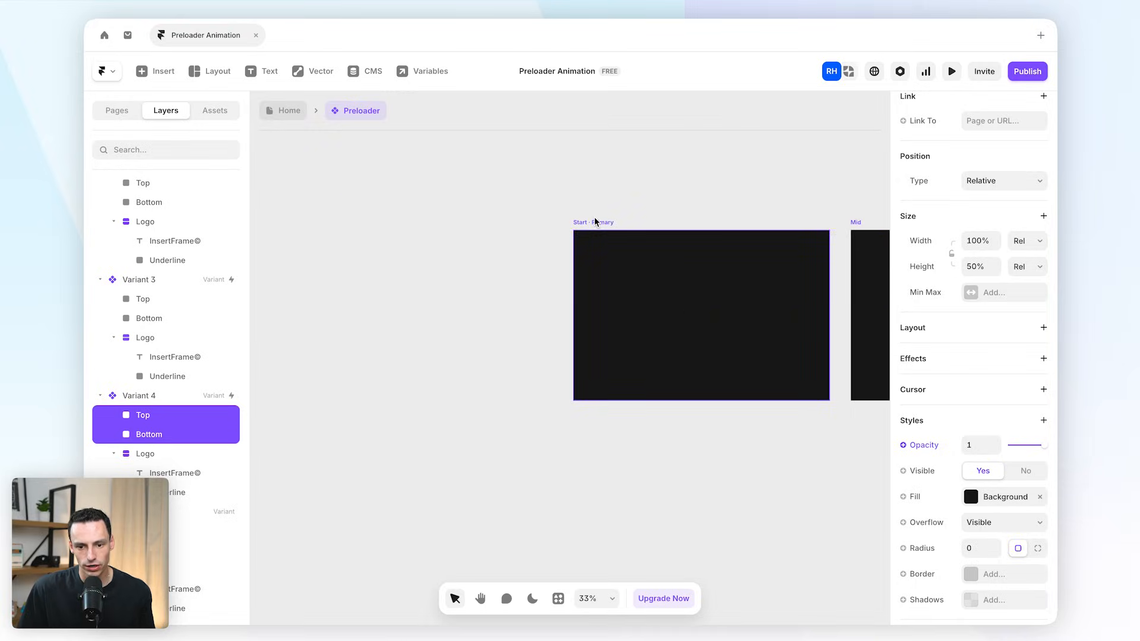
left_click(594, 220)
left_click(950, 74)
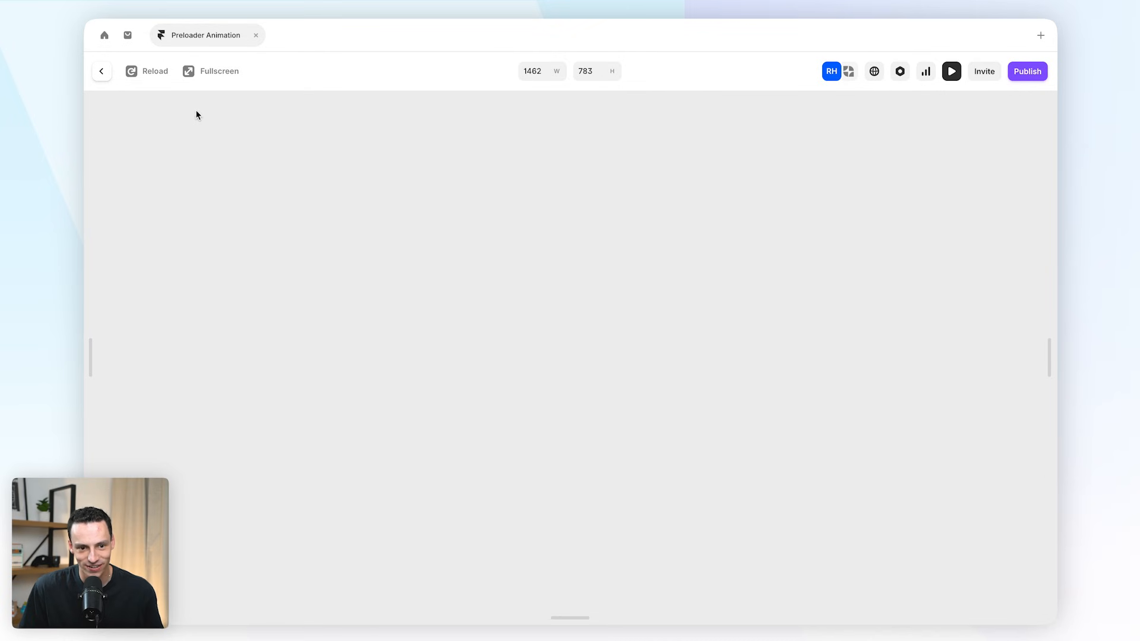
left_click(101, 71)
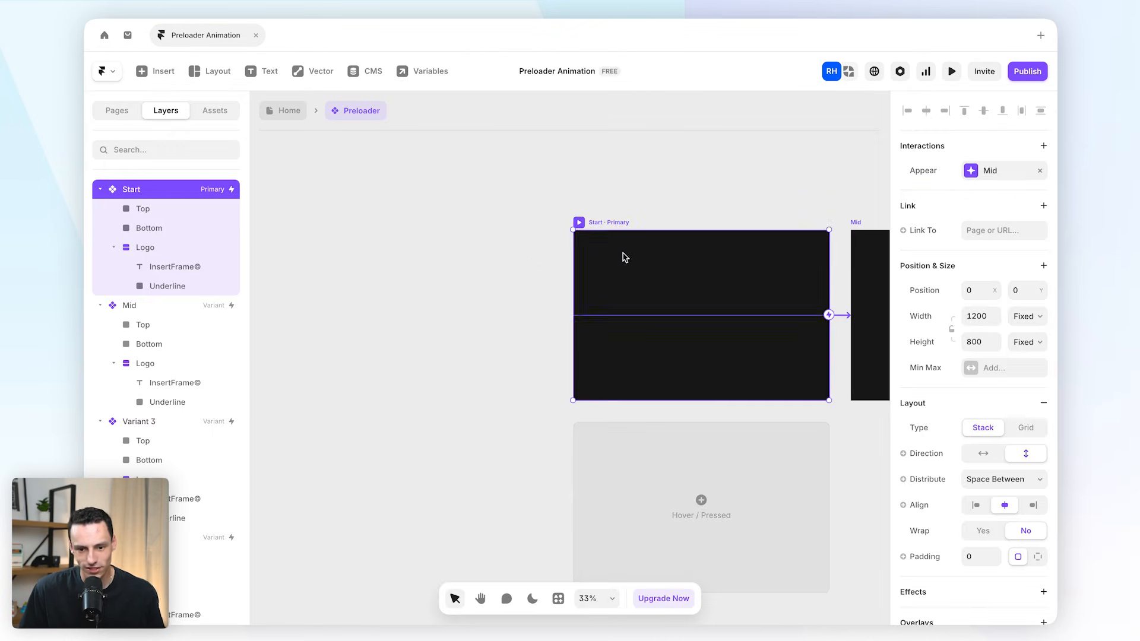
- Base the spring transition of the Start variant on Physics instead of Time
scroll(619, 200, "right", 1)
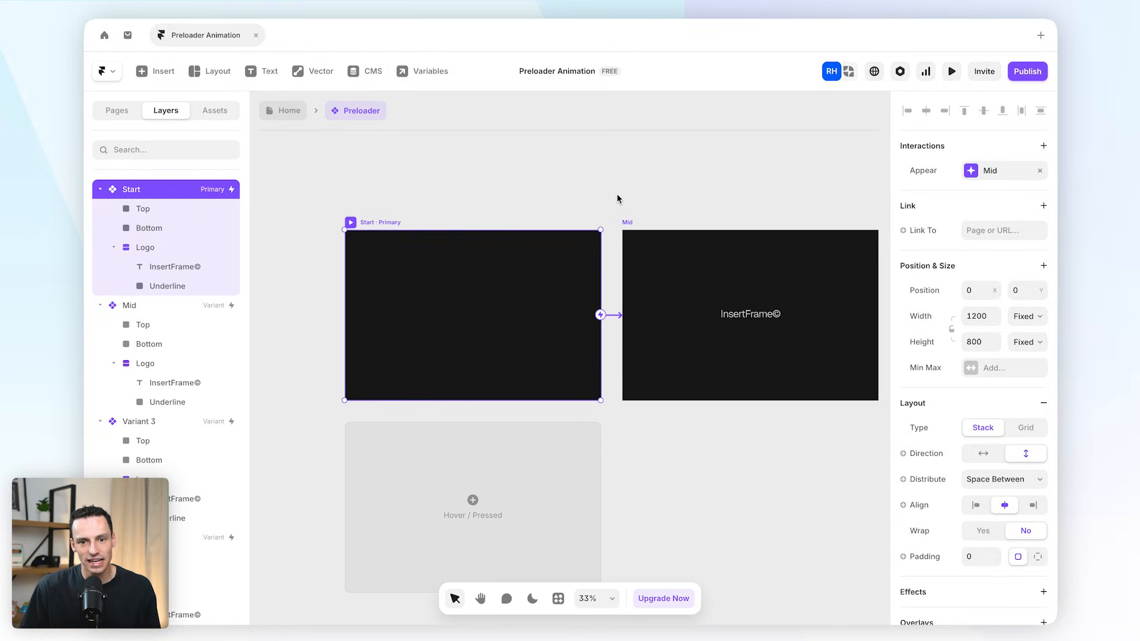
scroll(723, 247, "right", 1)
scroll(727, 247, "right", 1)
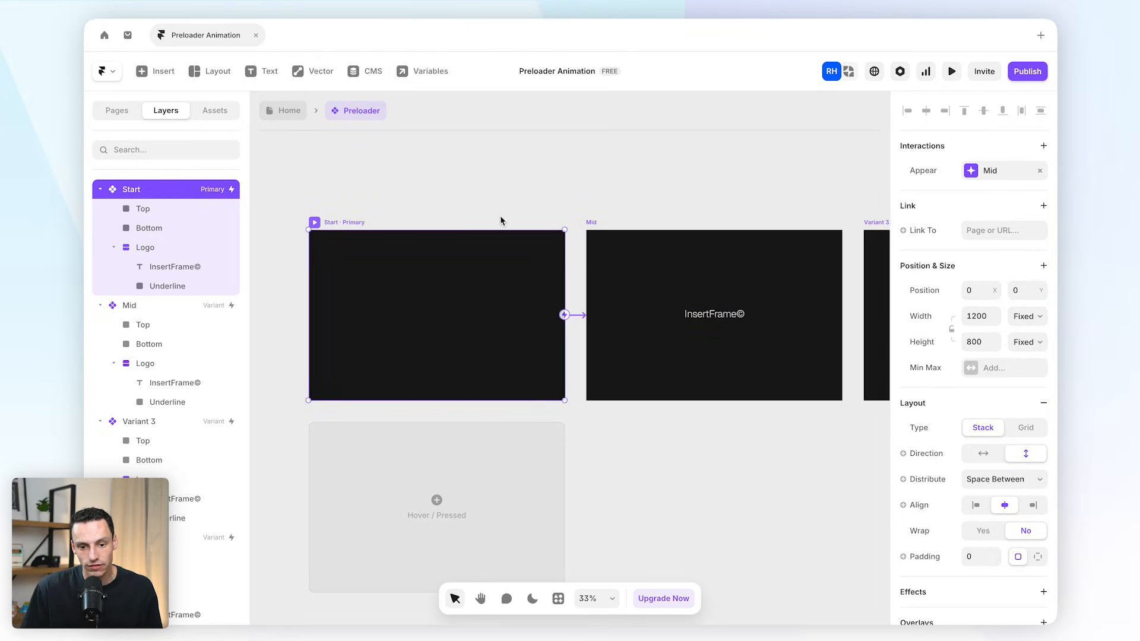
left_click(351, 159)
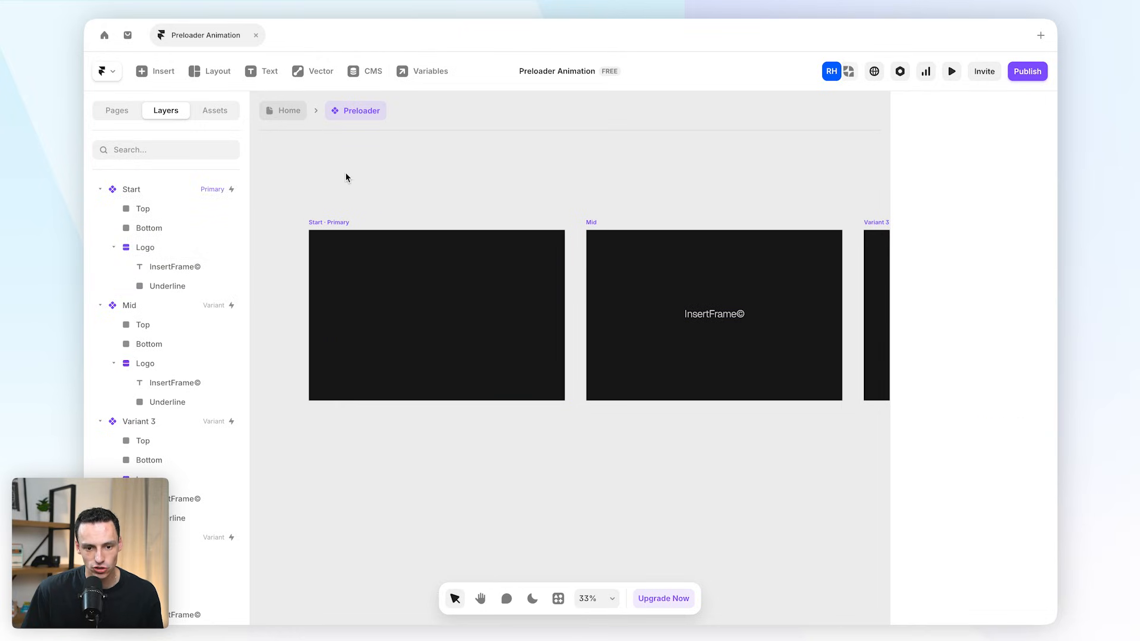
left_click(329, 224)
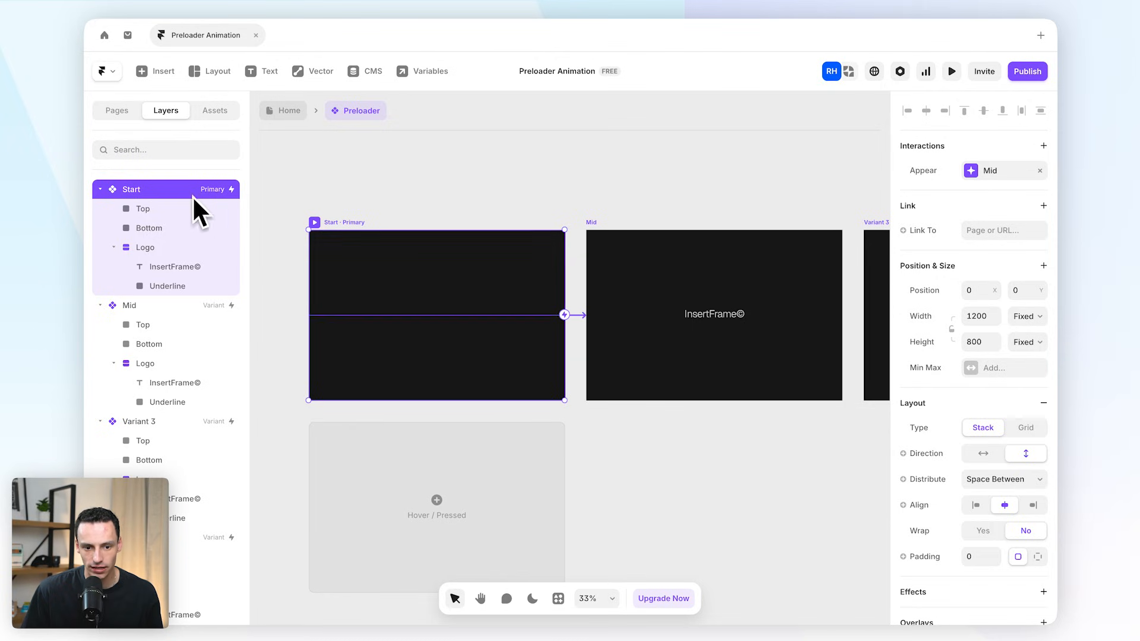
scroll(986, 455, "down", 5)
scroll(985, 455, "down", 2)
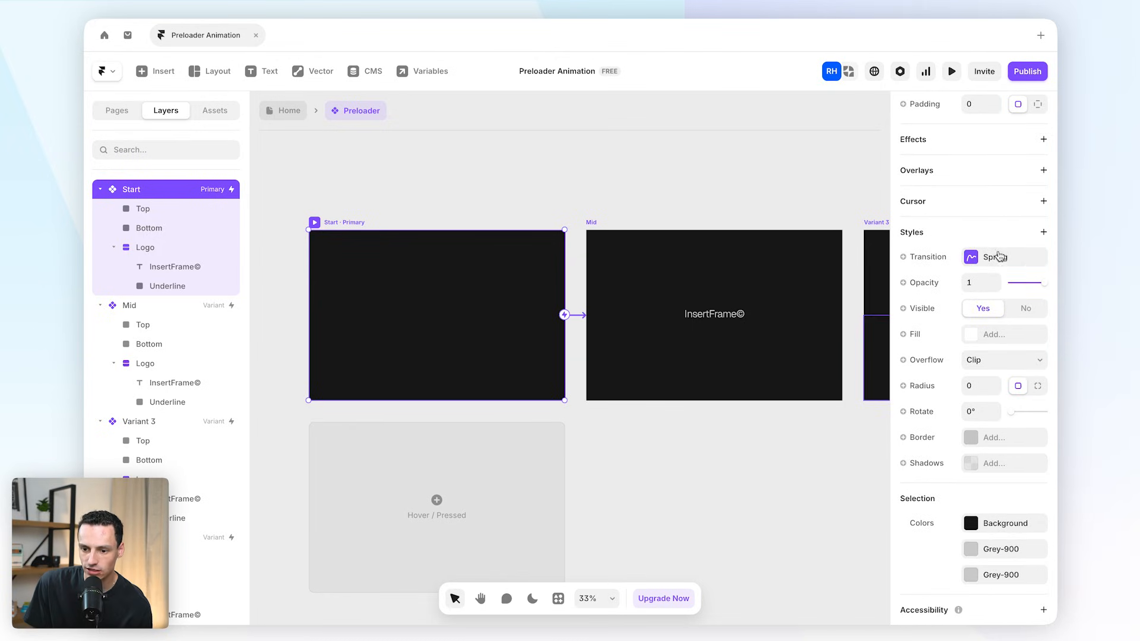
left_click(984, 262)
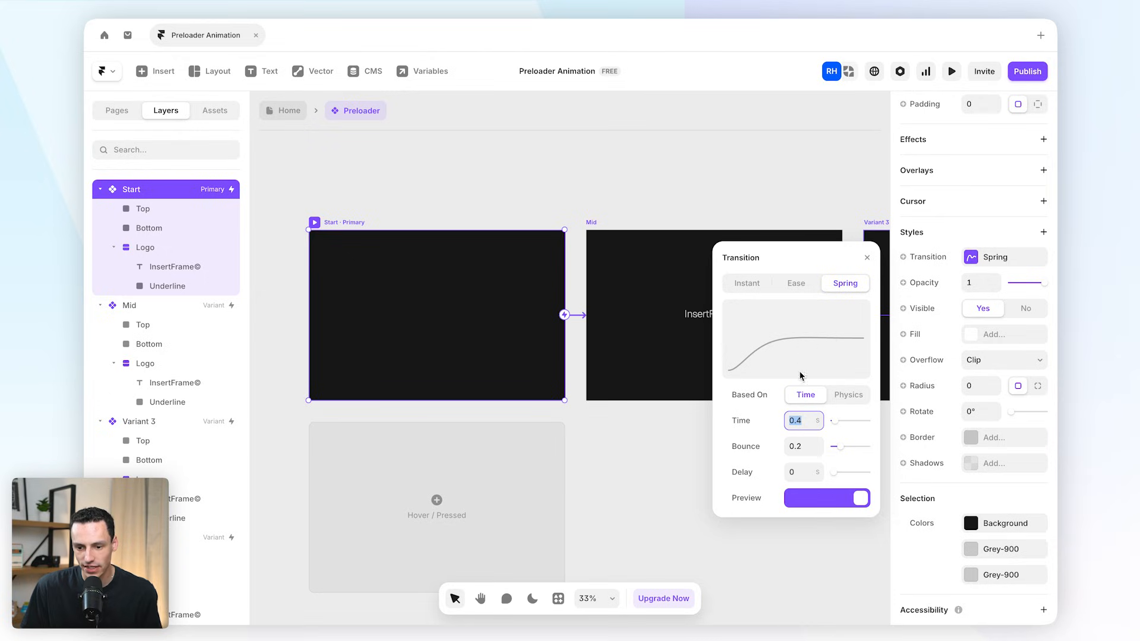
left_click(842, 396)
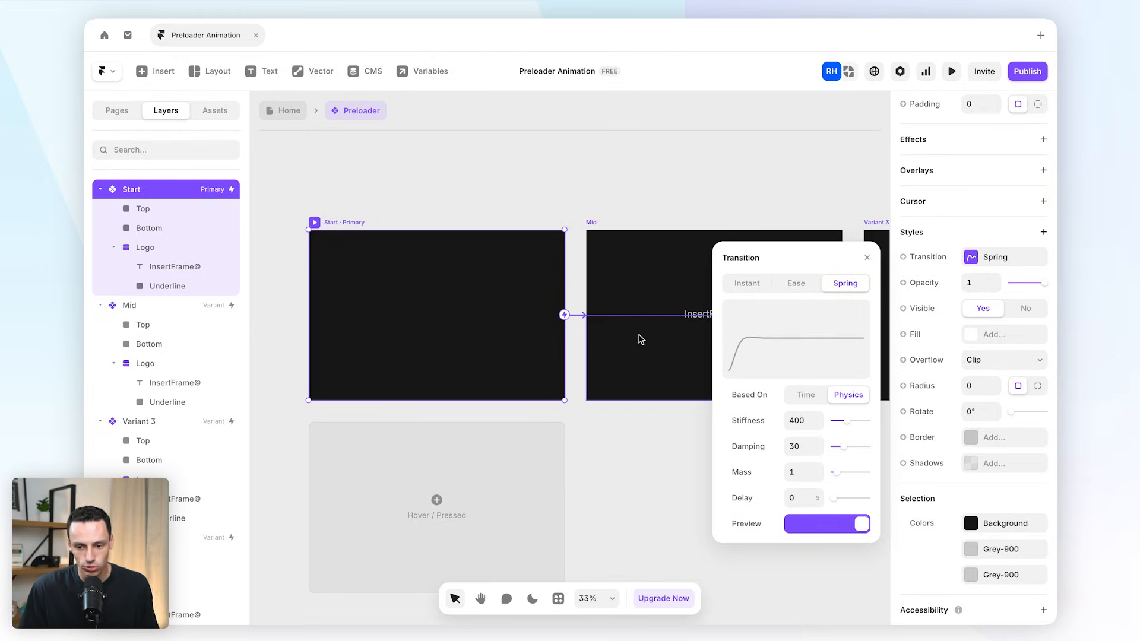
- Set the Start variant's spring stiffness to 200, preview the animation, and return to the canvas
left_click(803, 420)
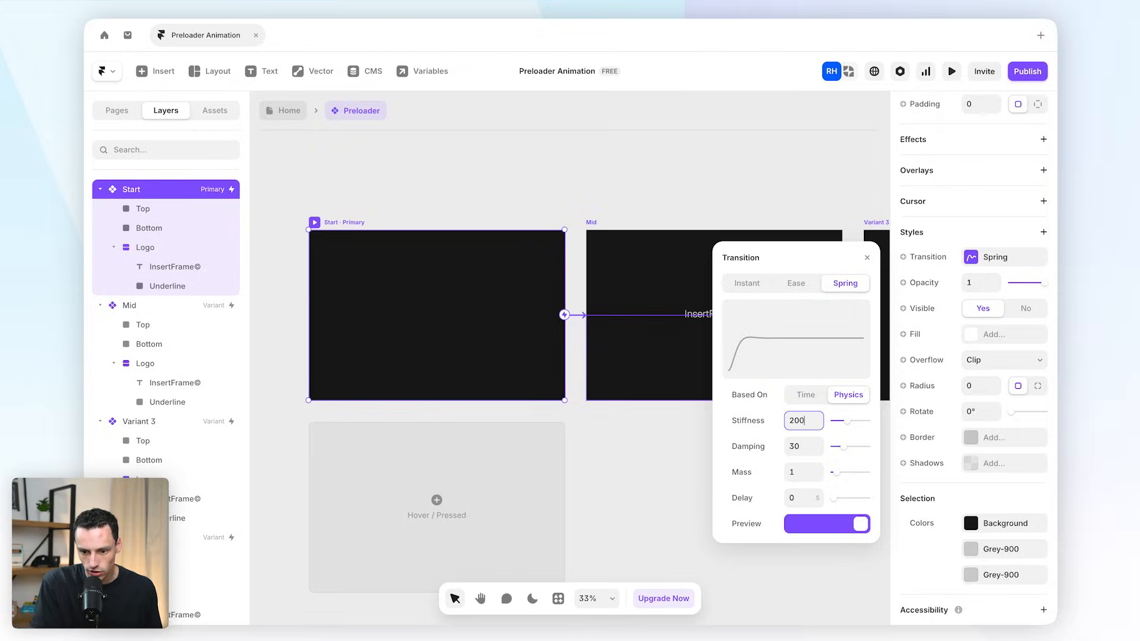
type("200")
key("Return")
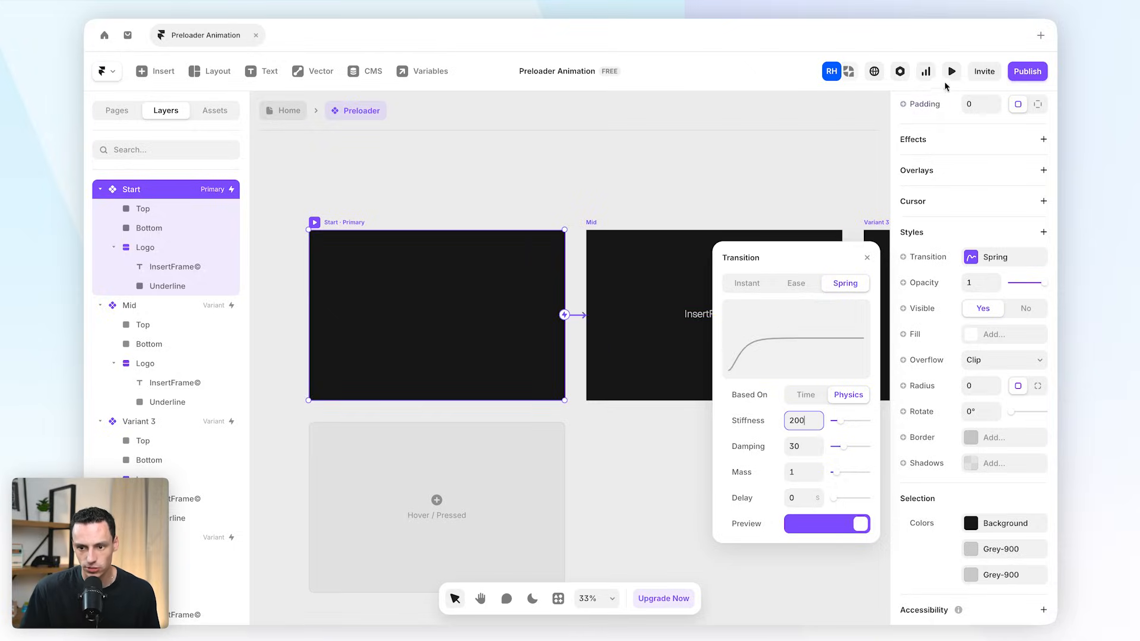
left_click(951, 74)
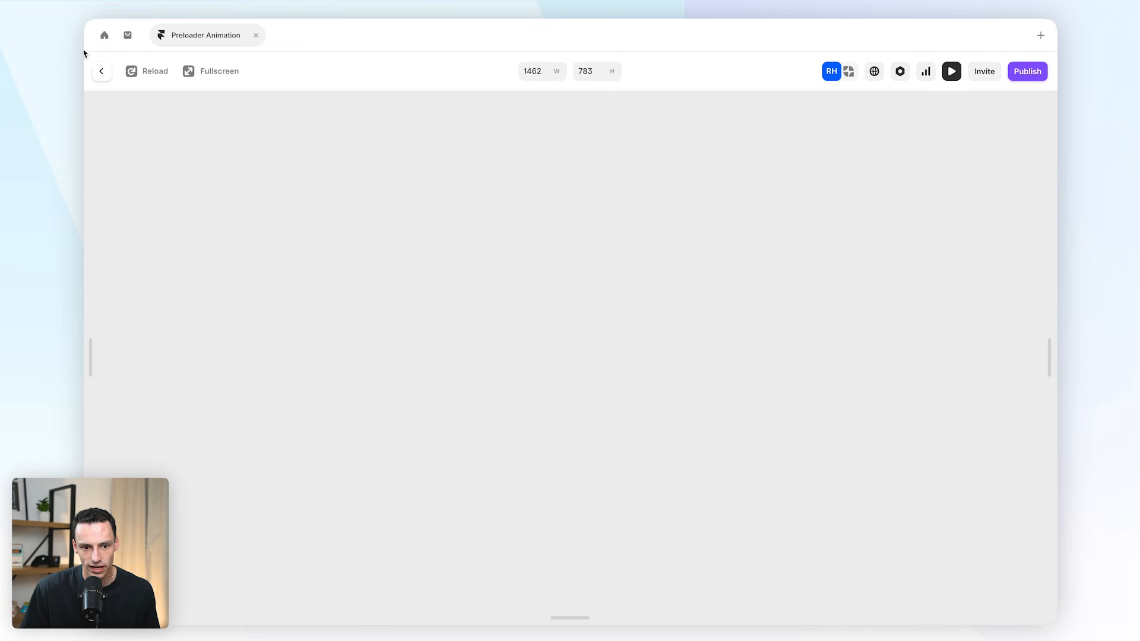
left_click(101, 71)
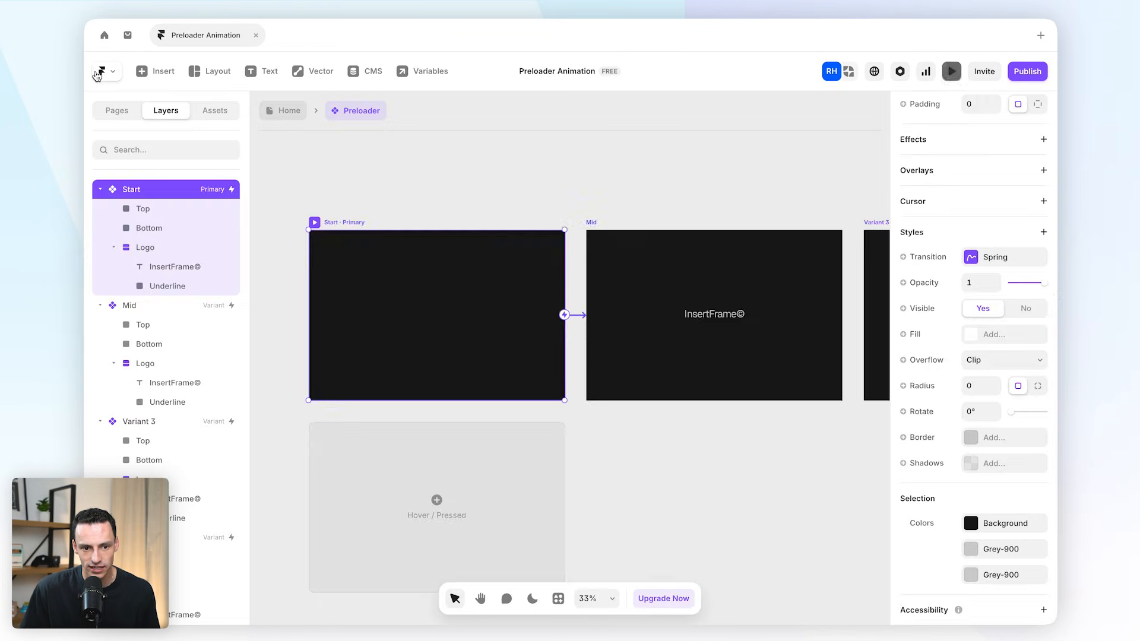
- Set the delay of Variant 4's Appear interaction to Variant 5 to 0.2
scroll(584, 352, "right", 5)
scroll(584, 355, "right", 2)
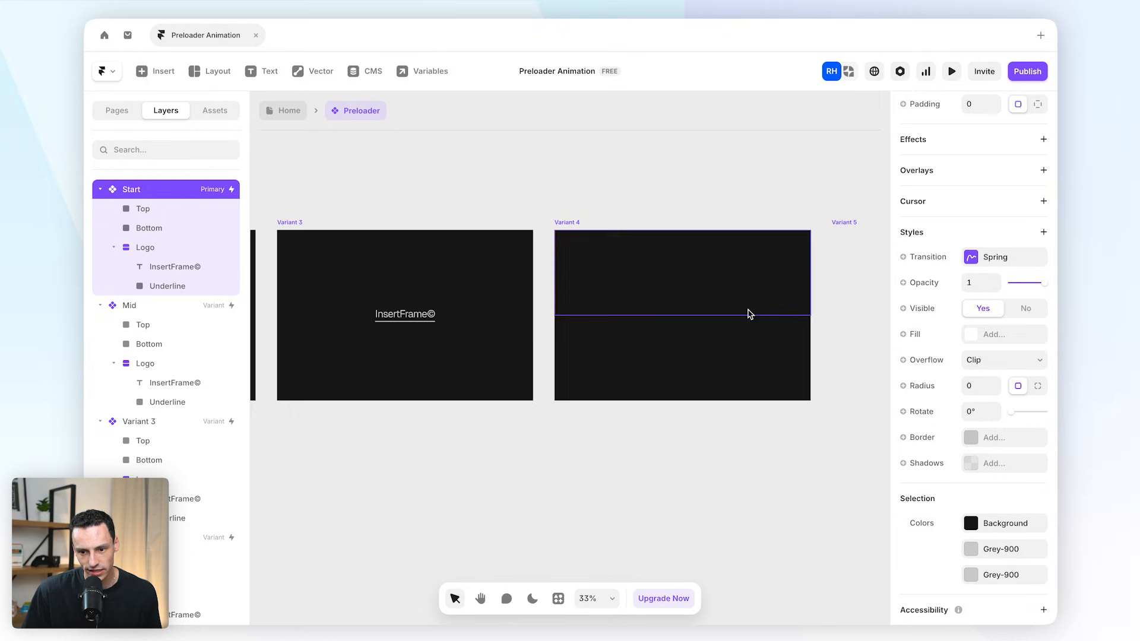
scroll(749, 313, "right", 4)
scroll(398, 257, "right", 3)
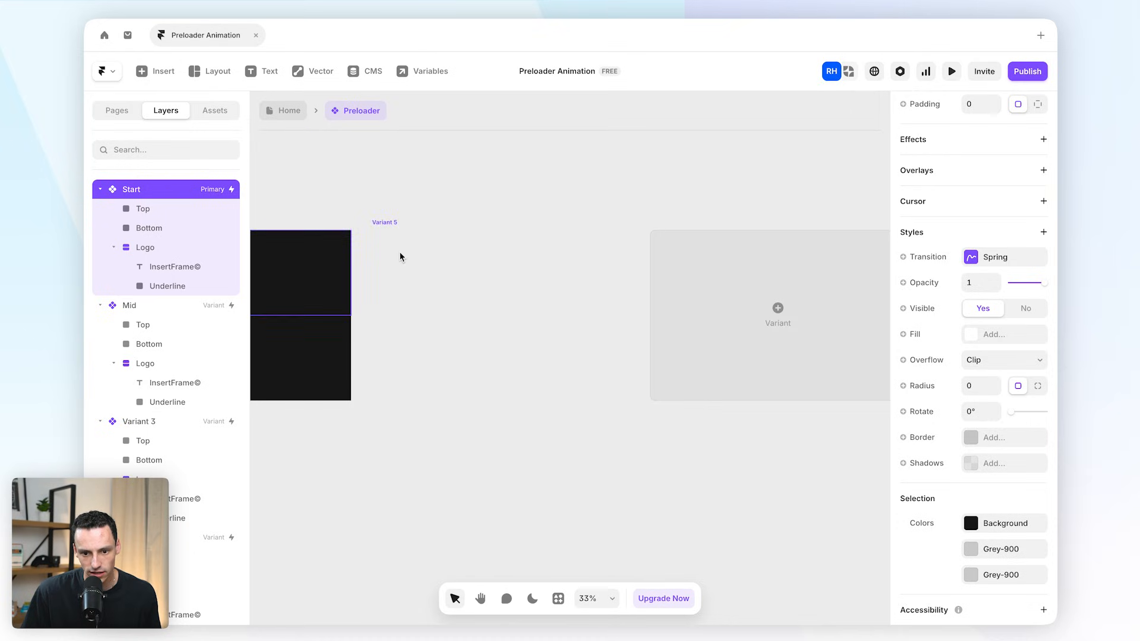
scroll(399, 255, "left", 4)
left_click(380, 223)
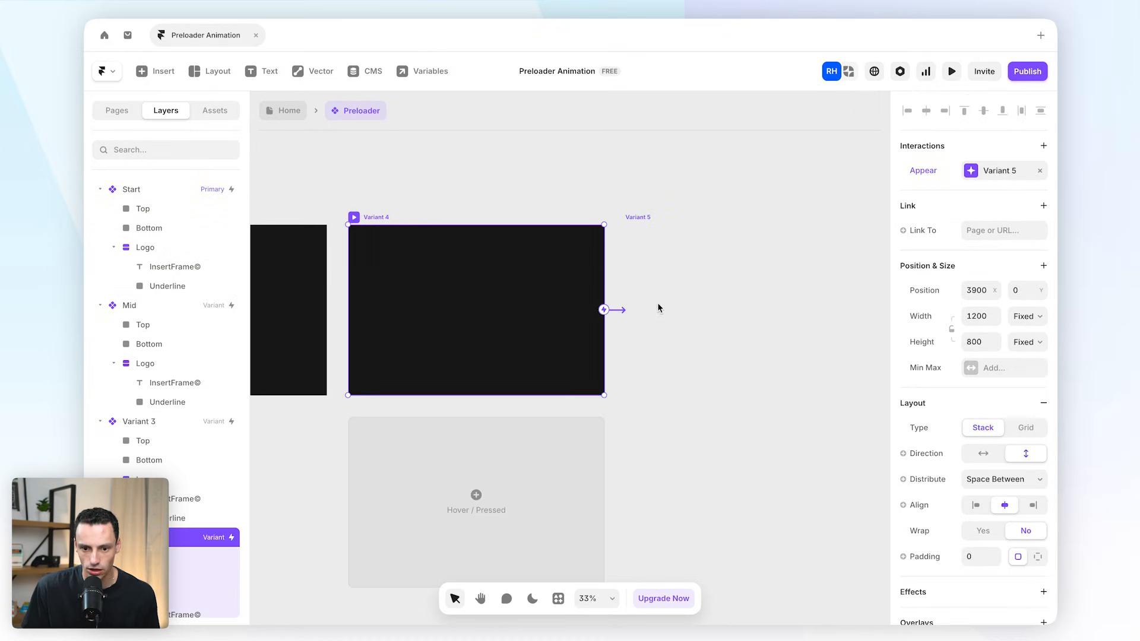
left_click(979, 172)
left_click(804, 234)
type("0.2")
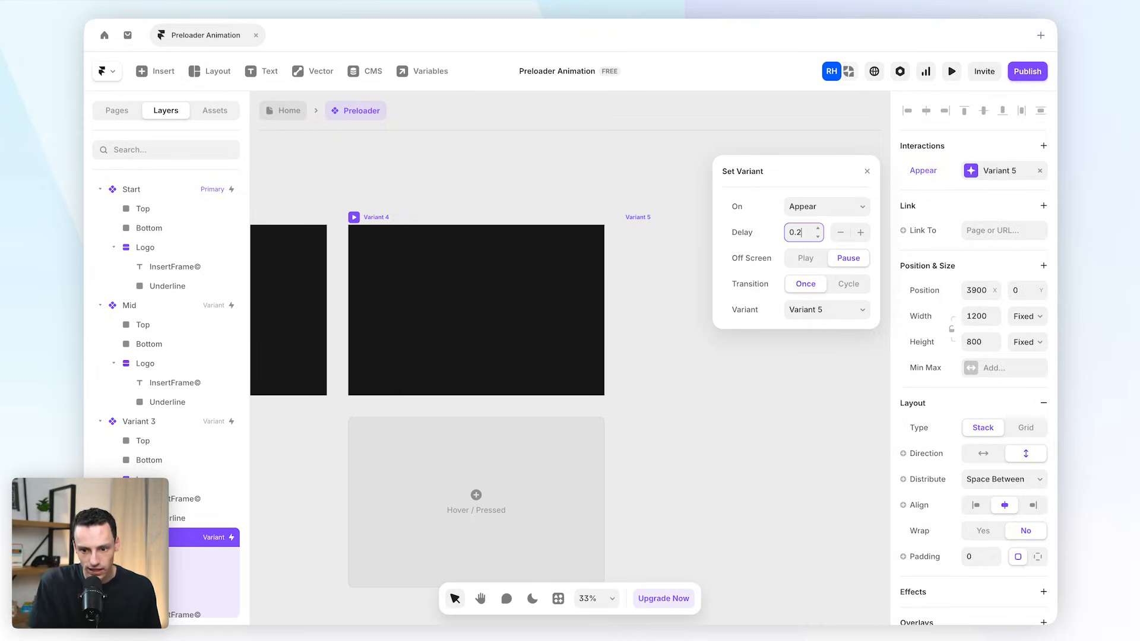
- Preview the Preloader from Variant 4, replay it once, and return to the canvas
left_click(952, 72)
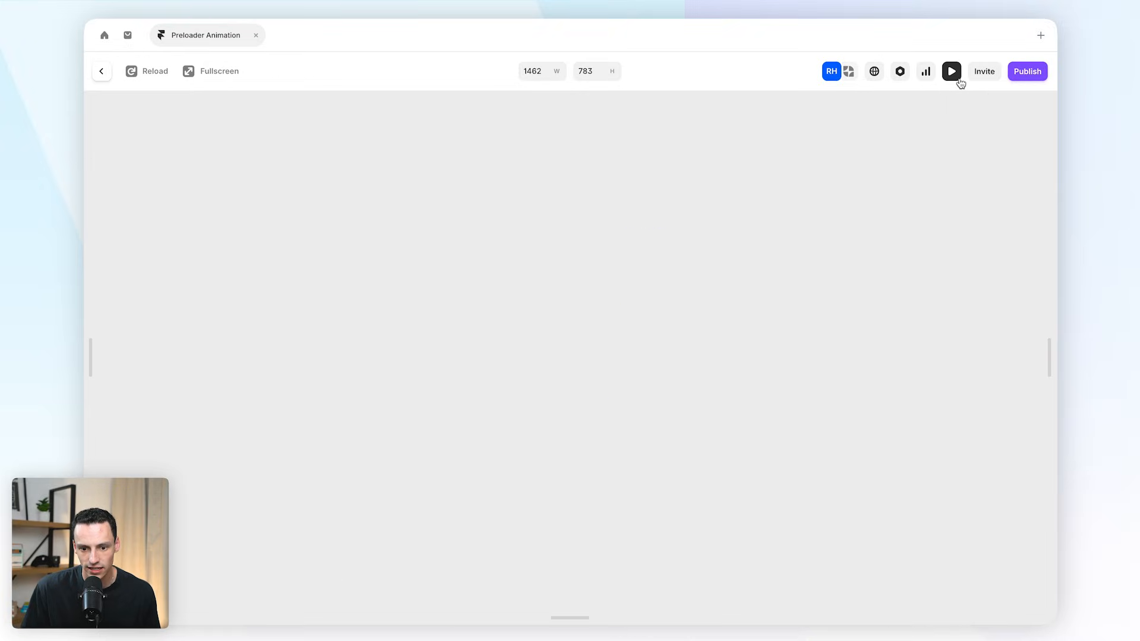
left_click(148, 71)
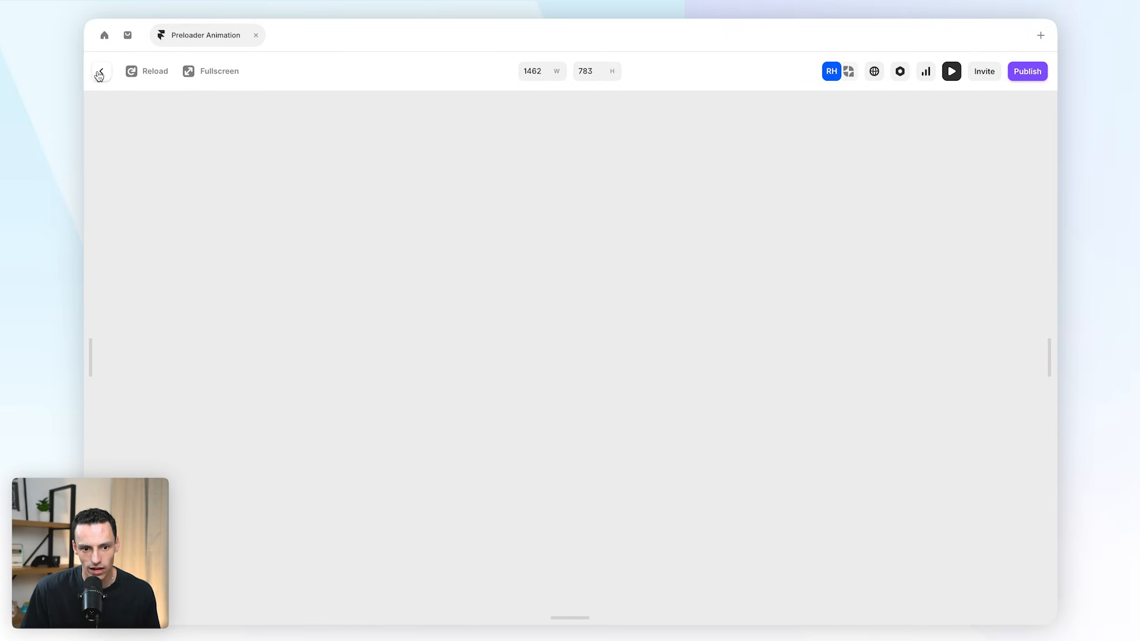
left_click(101, 71)
- Preview the whole Preloader sequence from the Start variant and return to the canvas
scroll(503, 215, "left", 20)
scroll(503, 215, "right", 3)
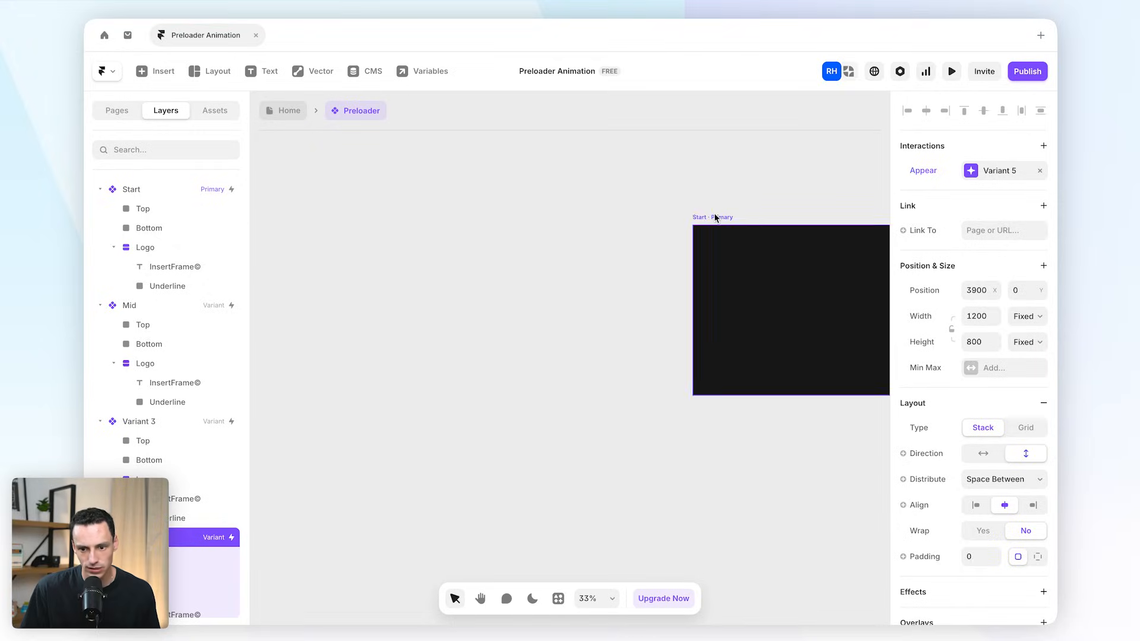
left_click(716, 217)
left_click(952, 71)
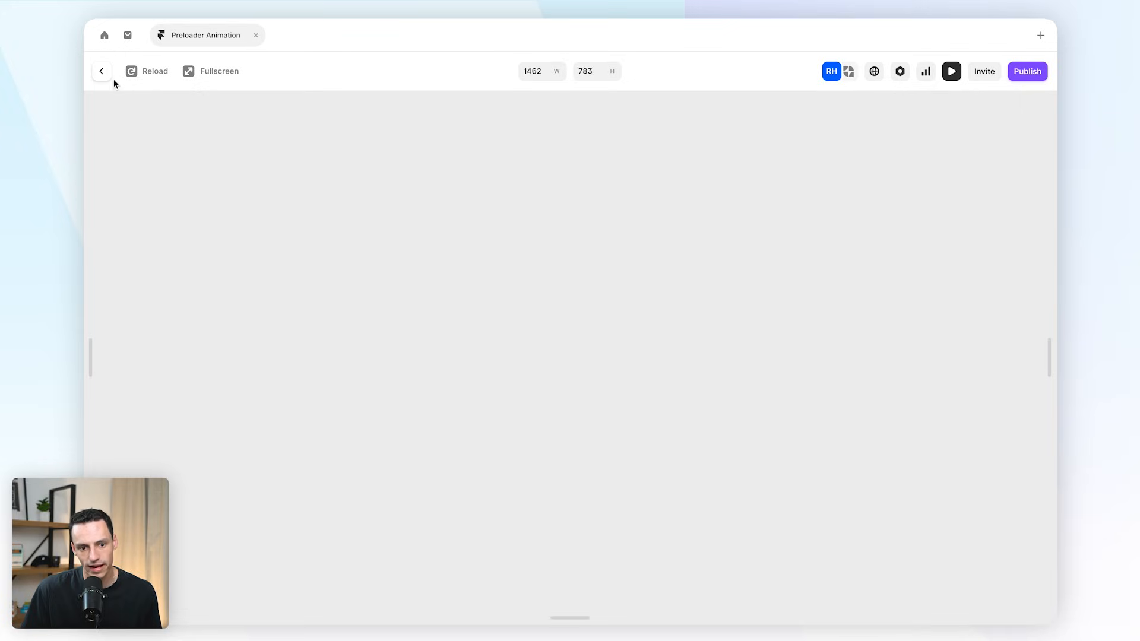
left_click(106, 77)
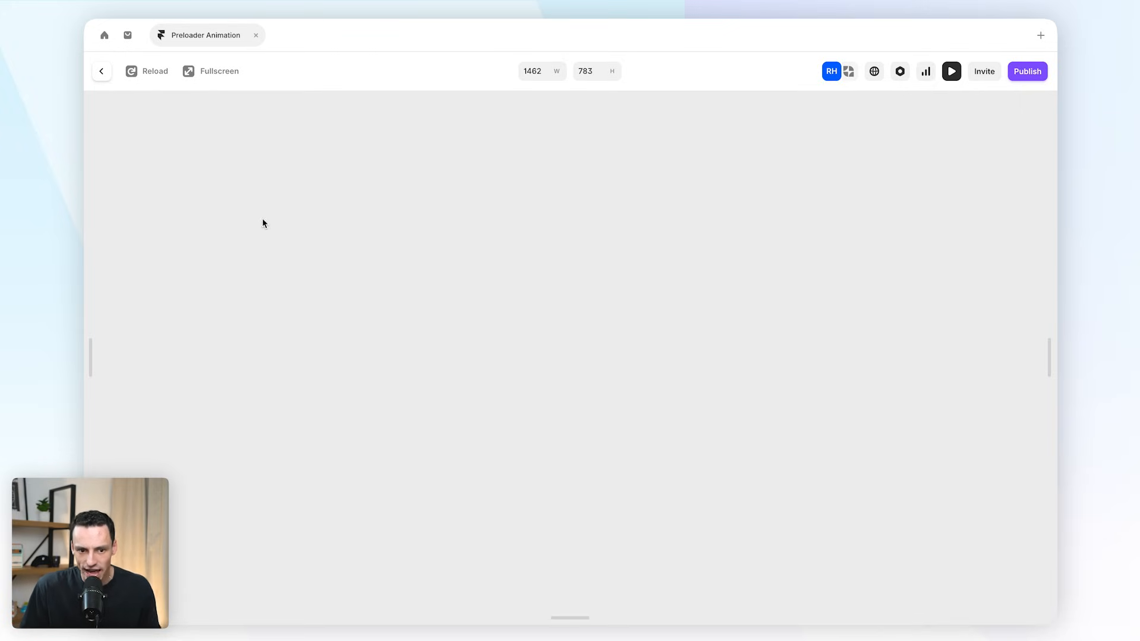
left_click(109, 76)
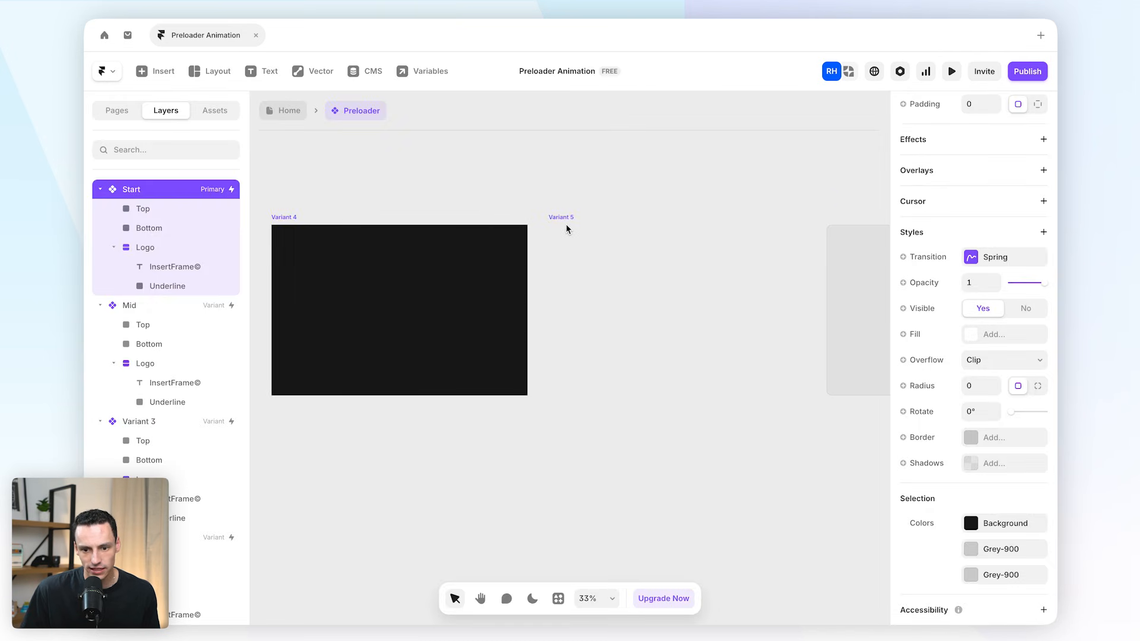
- Raise the opacity of both the Top and Bottom panels in Variant 5 to 1
scroll(565, 229, "right", 1)
left_click(543, 227)
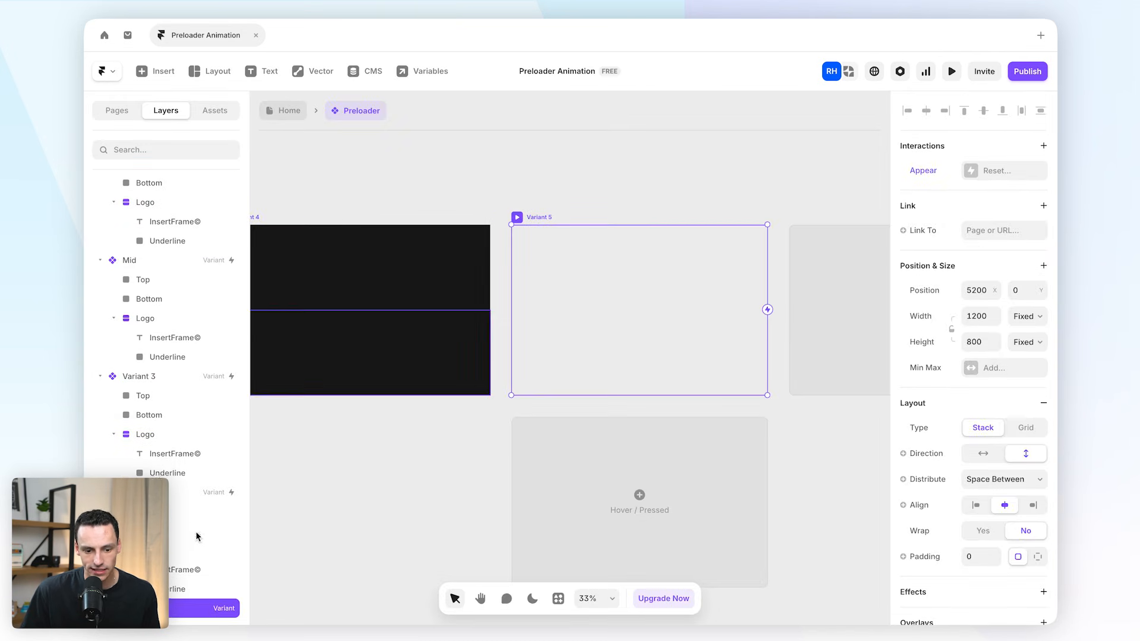
scroll(178, 522, "down", 2)
left_click(169, 533)
left_click(169, 553, "shift")
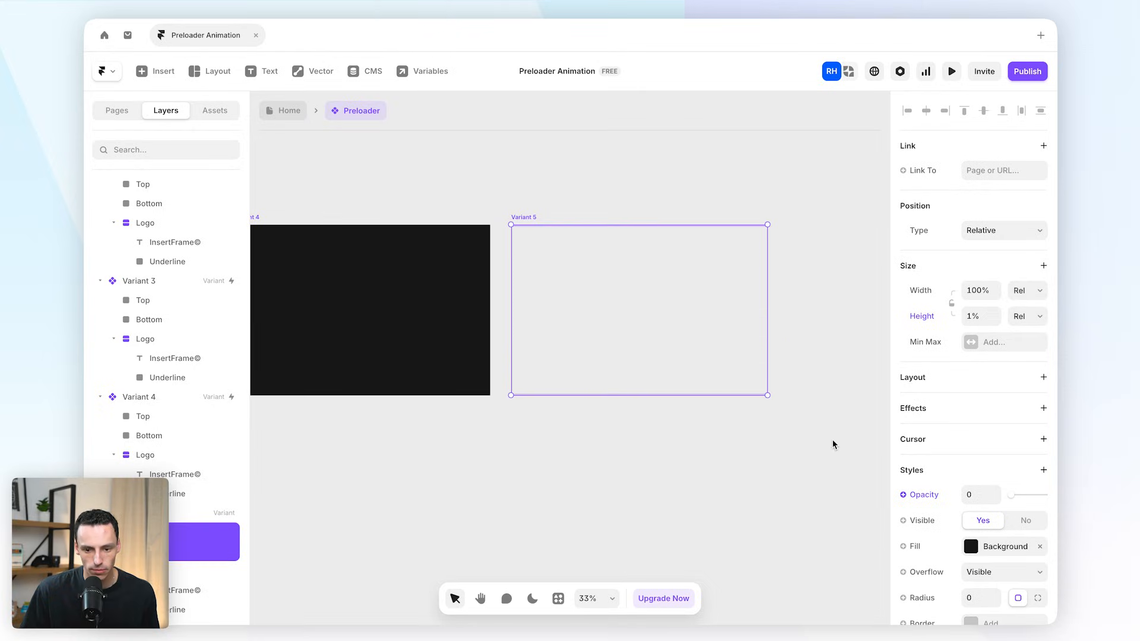
left_click_drag(1015, 500, 1046, 498)
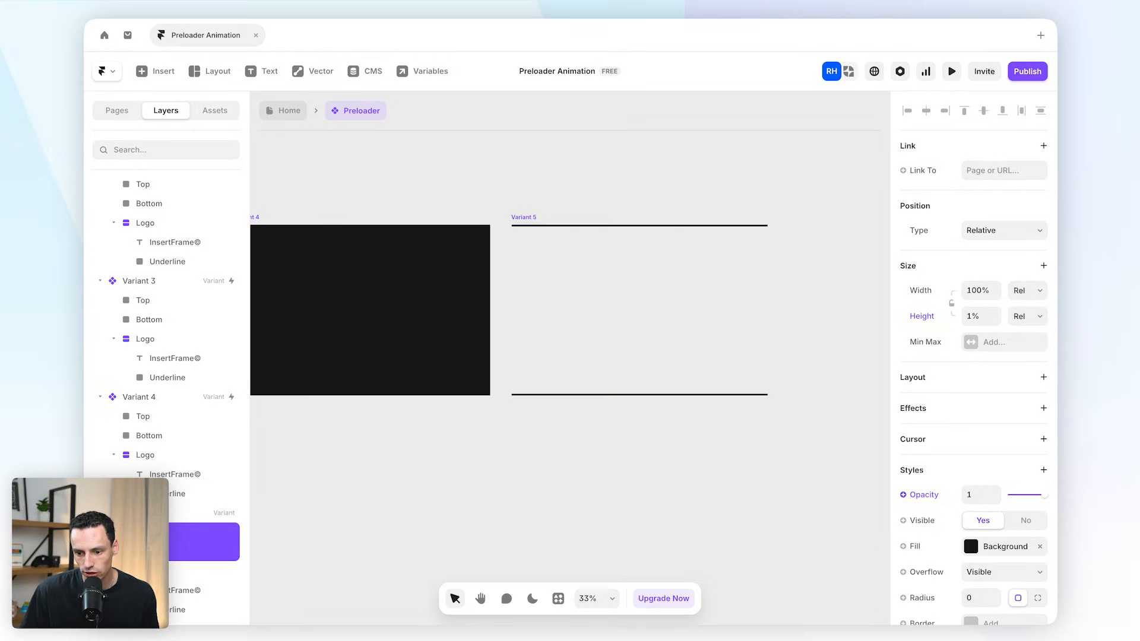
- Preview and replay the Preloader with Variant 4's Top panel selected to check the panel split, and return to the canvas
left_click(325, 231)
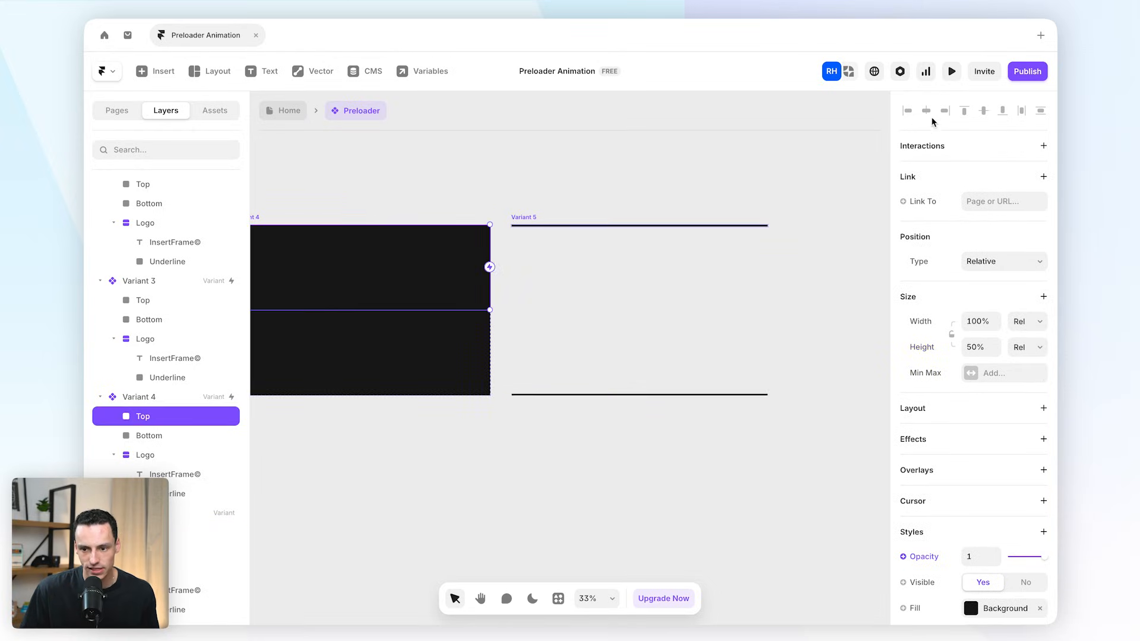
left_click(951, 73)
left_click(136, 82)
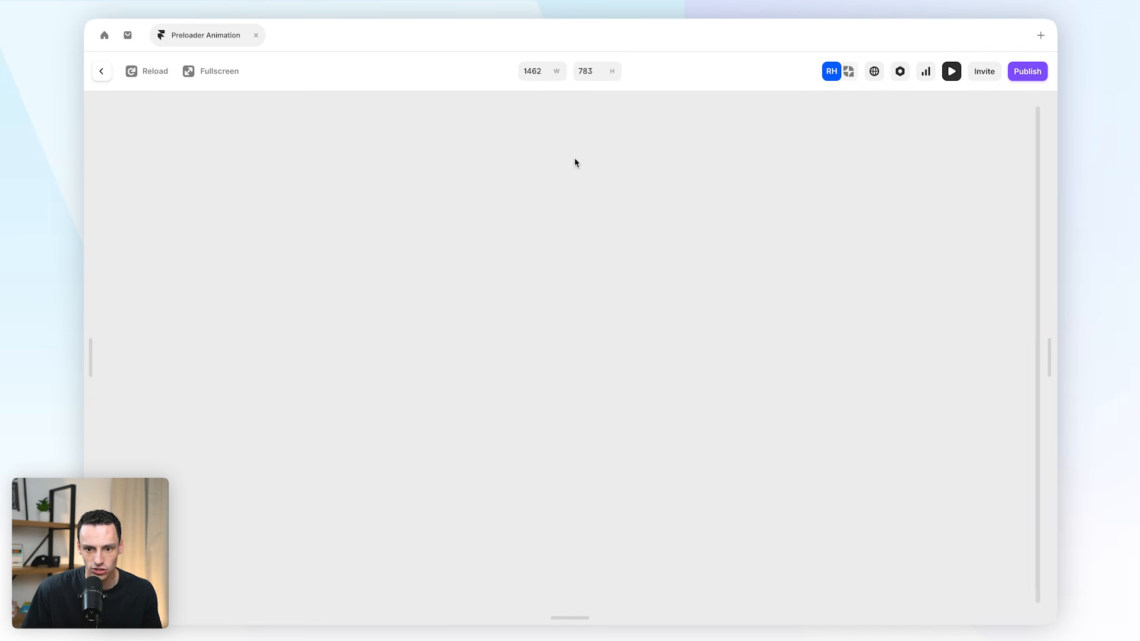
left_click(102, 71)
- Add a sixth variant to the Preloader component, following on from Variant 5
left_click(528, 219)
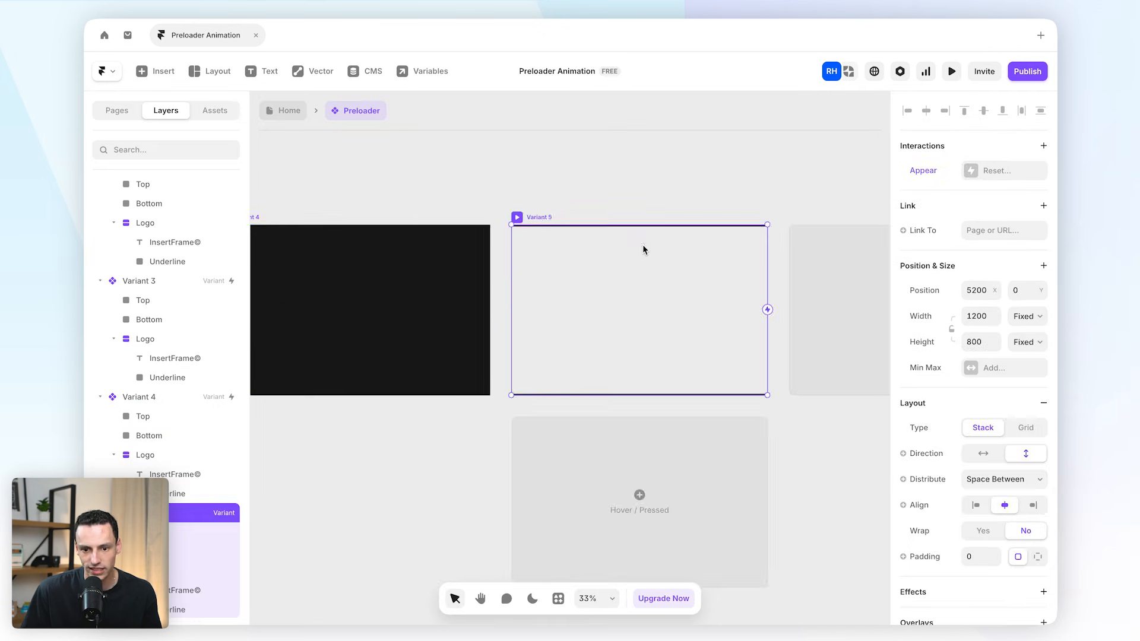
scroll(660, 252, "right", 3)
left_click(758, 285)
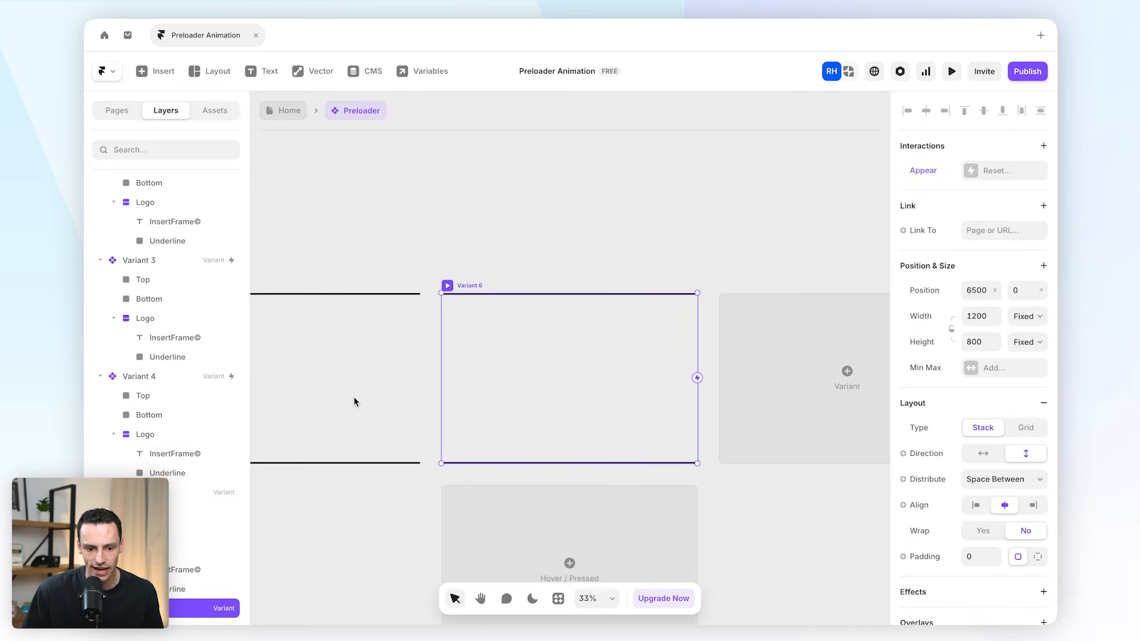
- Lower the opacity of both the Top and Bottom panels in Variant 6 to 0
scroll(177, 505, "down", 2)
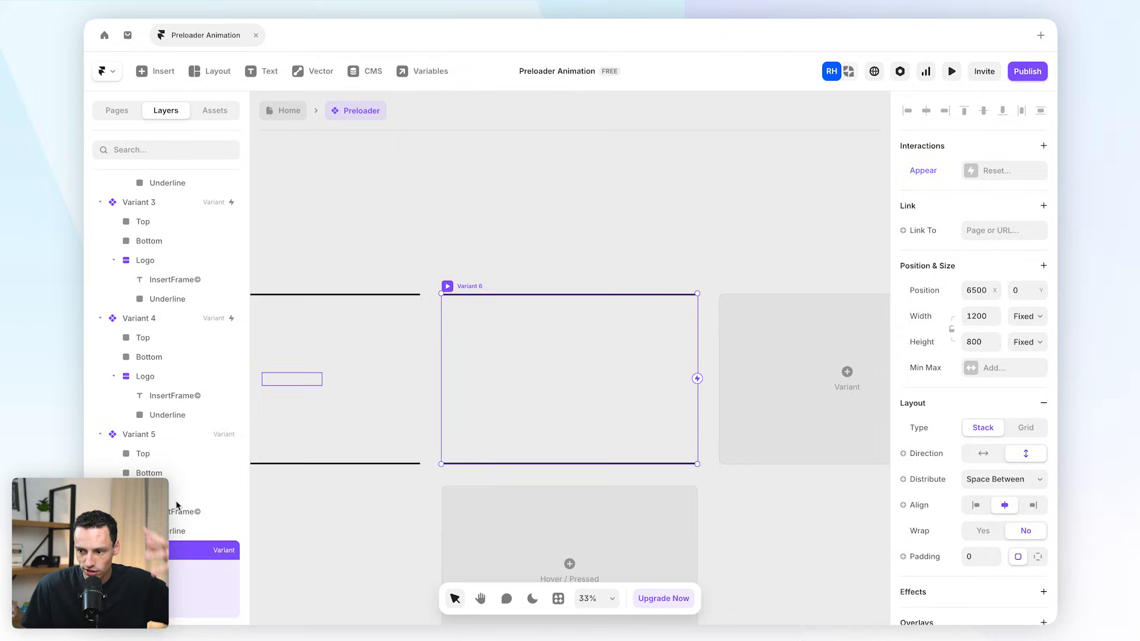
left_click(143, 570)
left_click(148, 589, "shift")
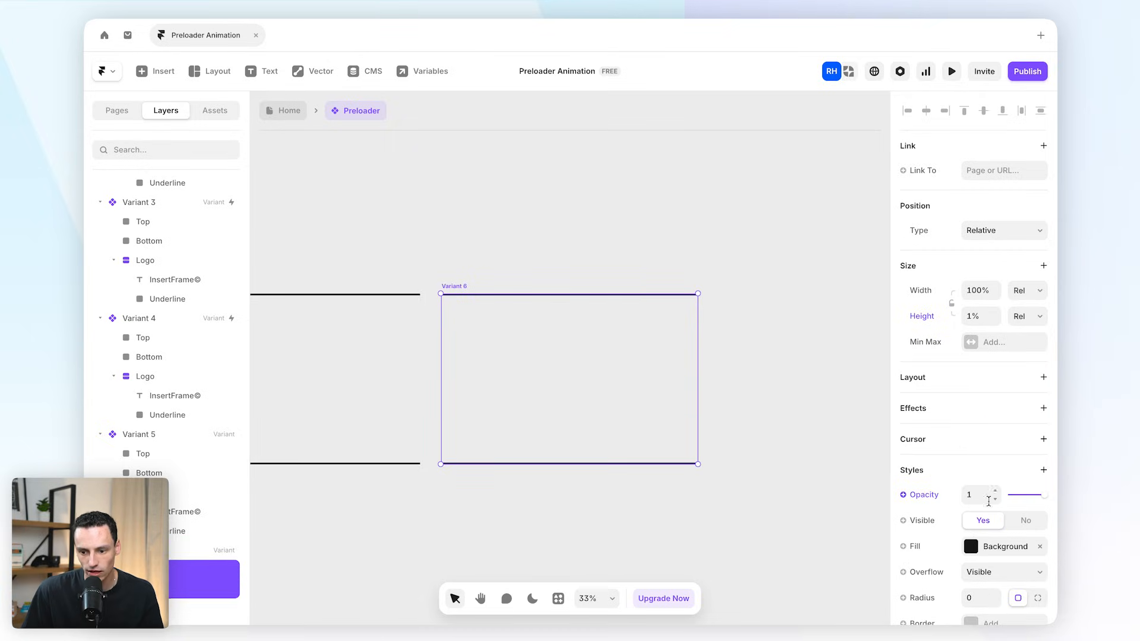
left_click_drag(1034, 501, 873, 501)
- Link Variant 5 to Variant 6 with an Appear interaction delayed by 0.3 s, and preview the sequence before returning to the canvas
scroll(319, 215, "left", 3)
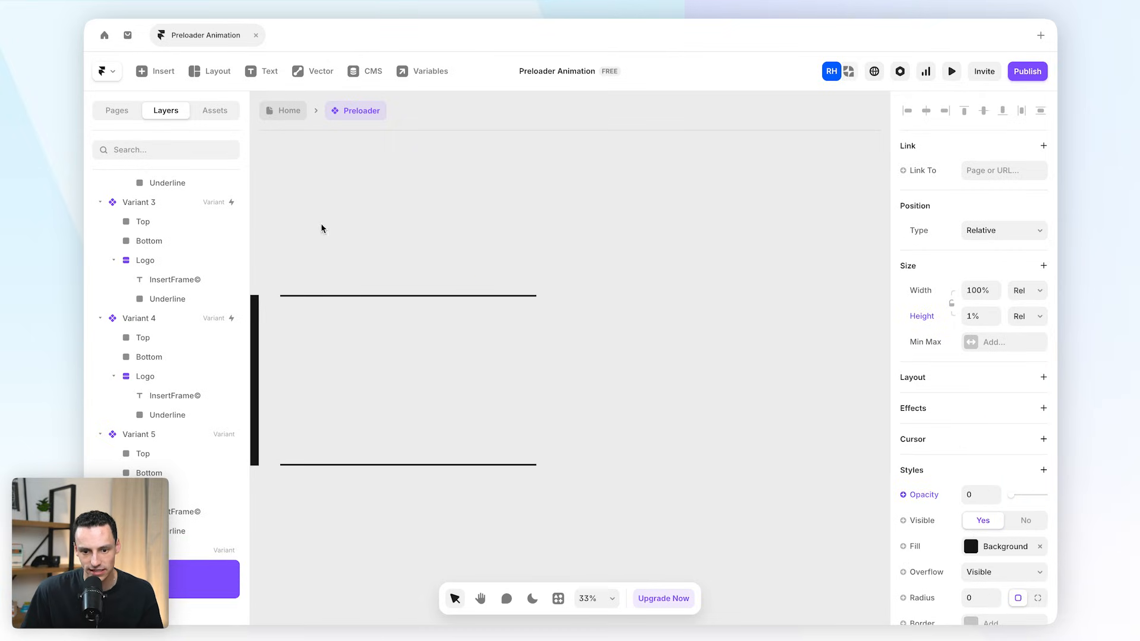
left_click(297, 289)
left_click_drag(537, 380, 638, 386)
scroll(605, 469, "right", 1)
scroll(558, 313, "left", 2)
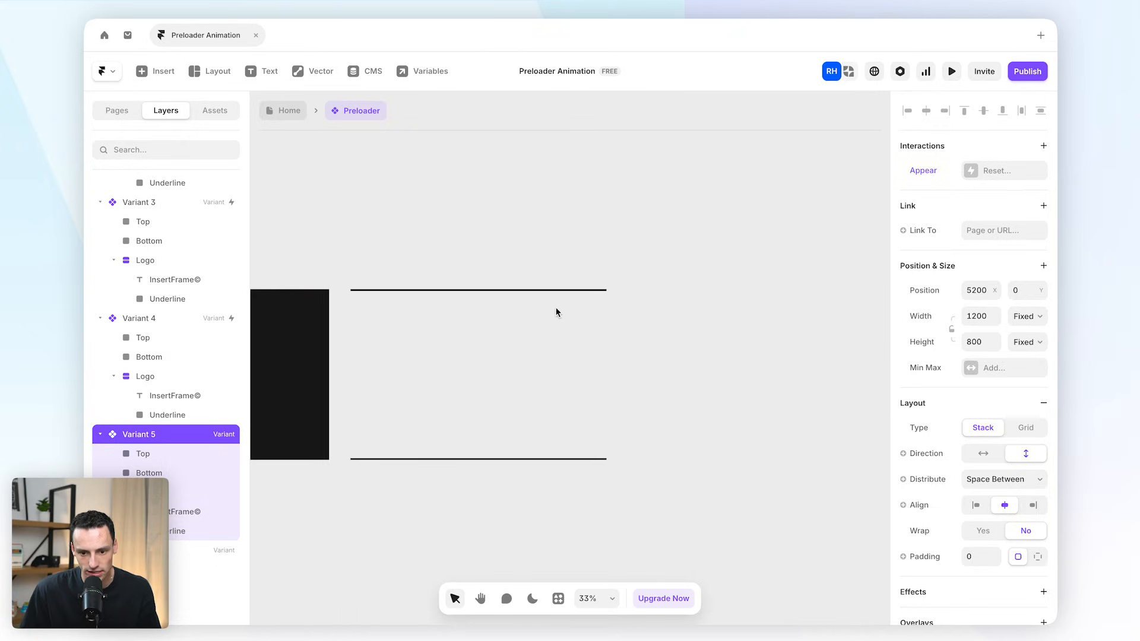
left_click(668, 479)
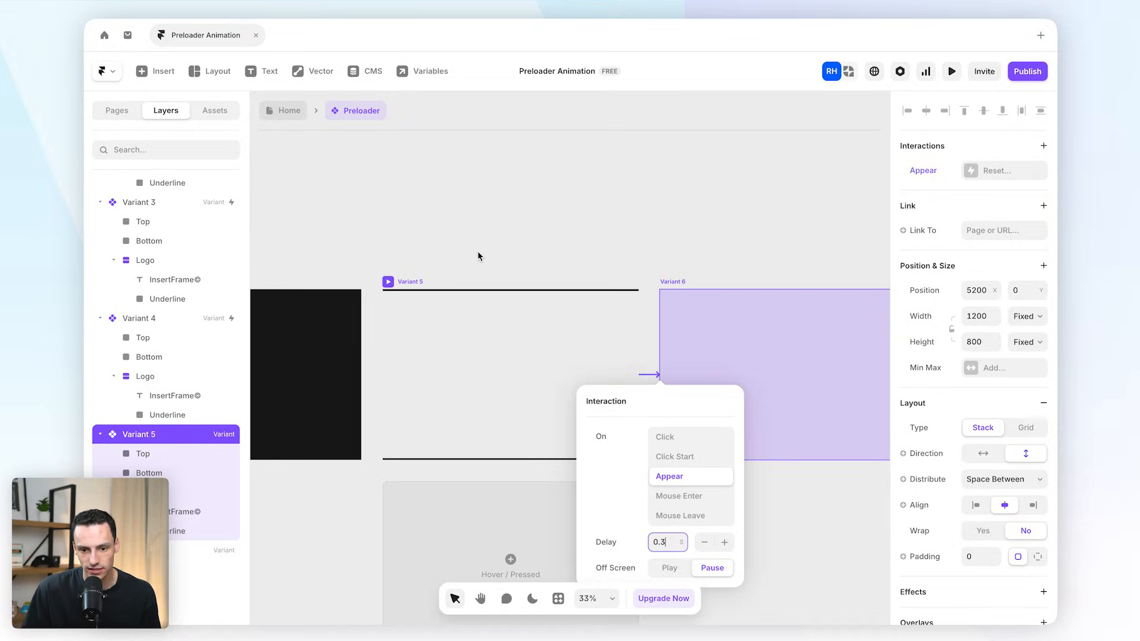
left_click(525, 244)
left_click(951, 71)
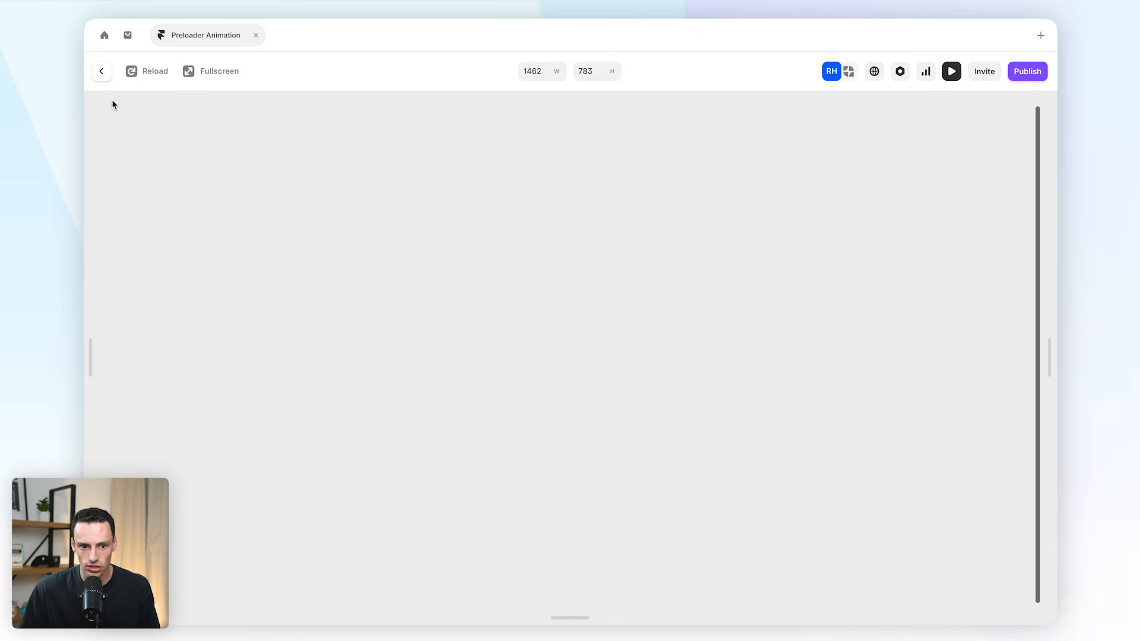
left_click(101, 72)
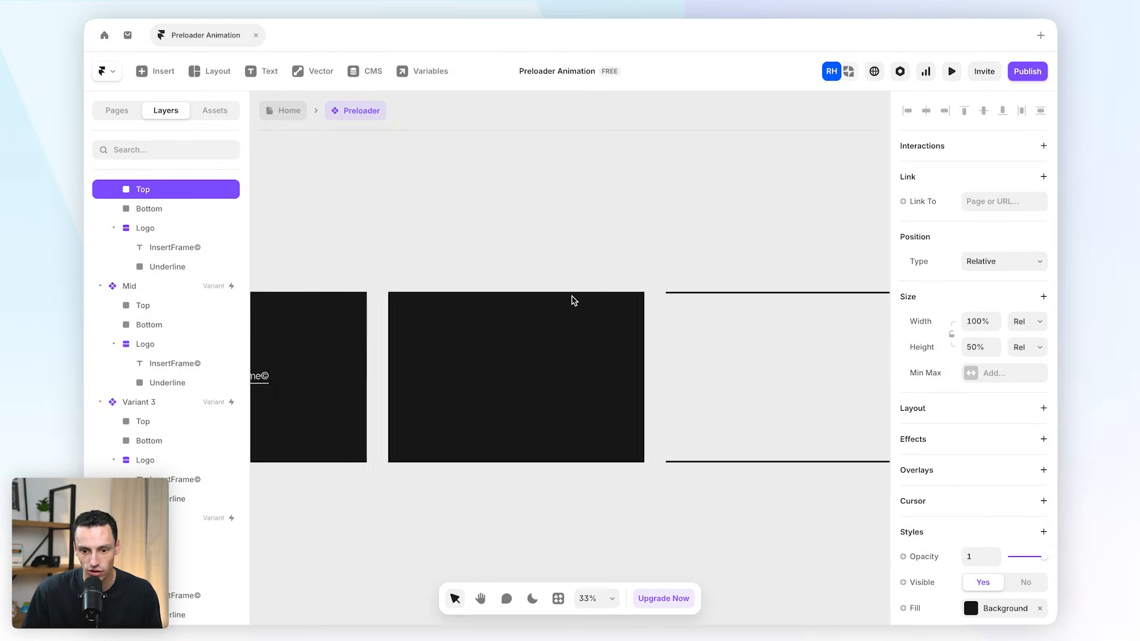
- Add an On Appear Text effect to the InsertFrame© text in the Mid variant
left_click(730, 376)
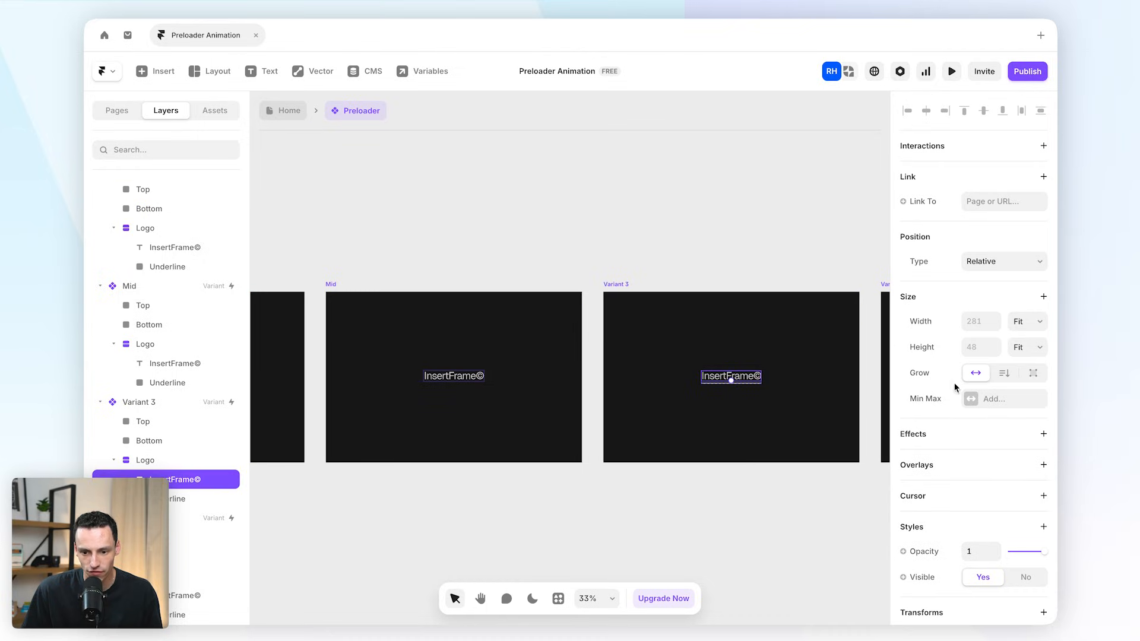
scroll(430, 377, "up", 5)
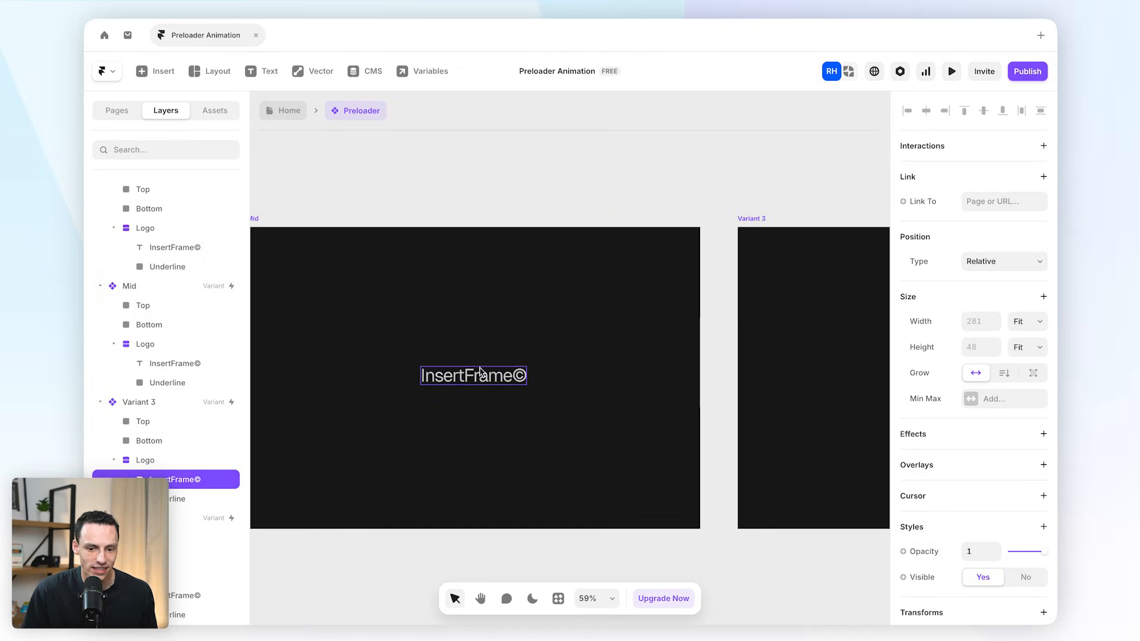
scroll(446, 405, "left", 5)
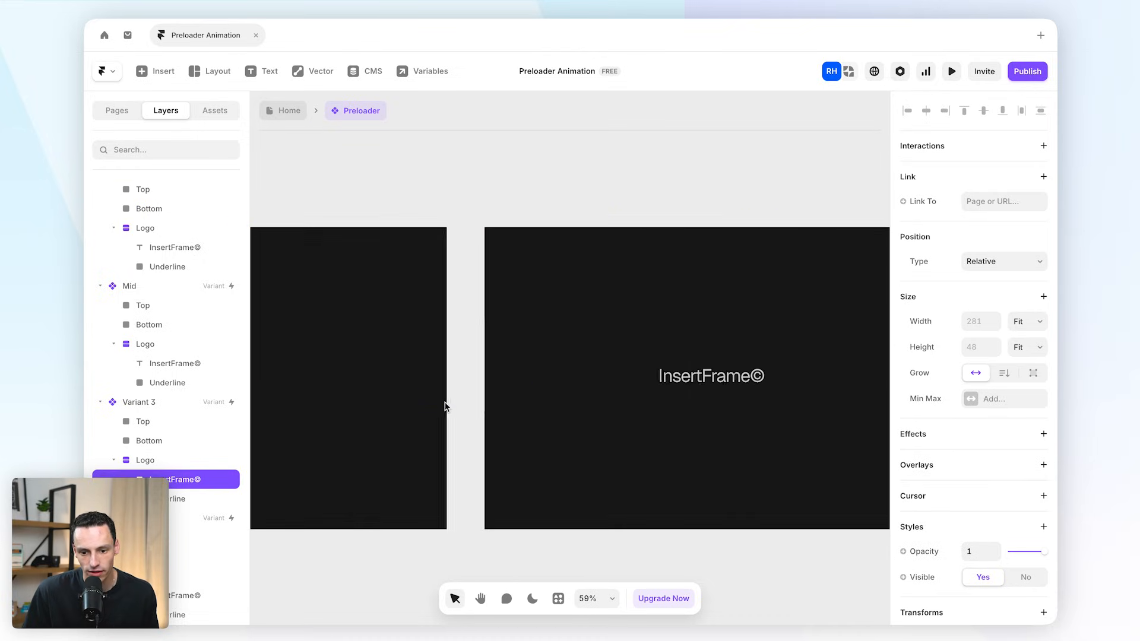
left_click(686, 377)
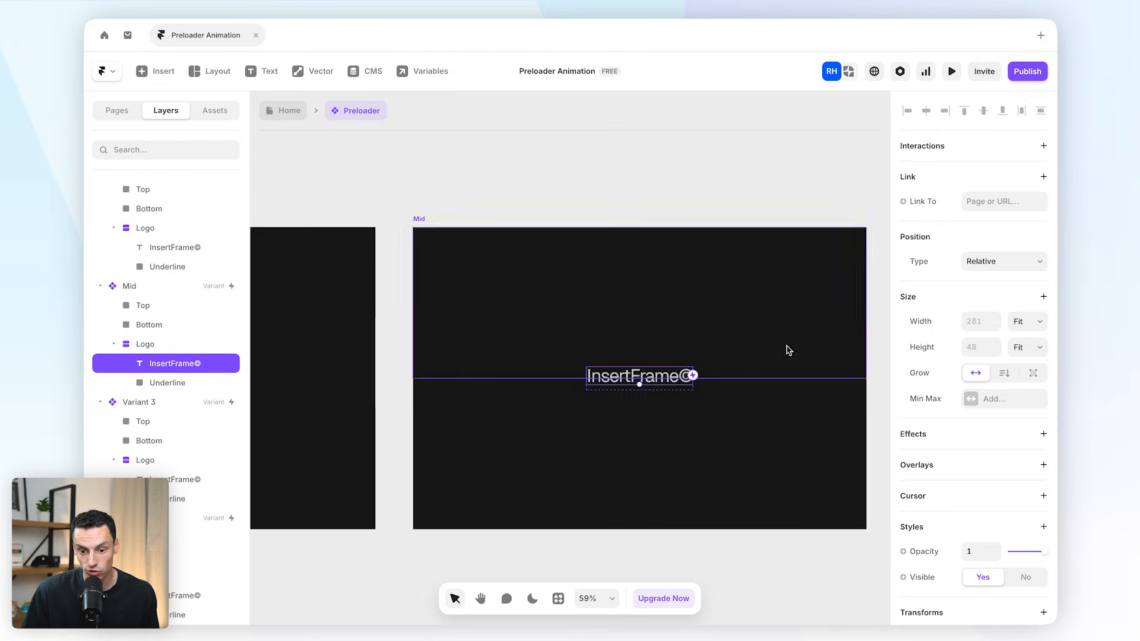
scroll(974, 451, "down", 2)
left_click(1043, 376)
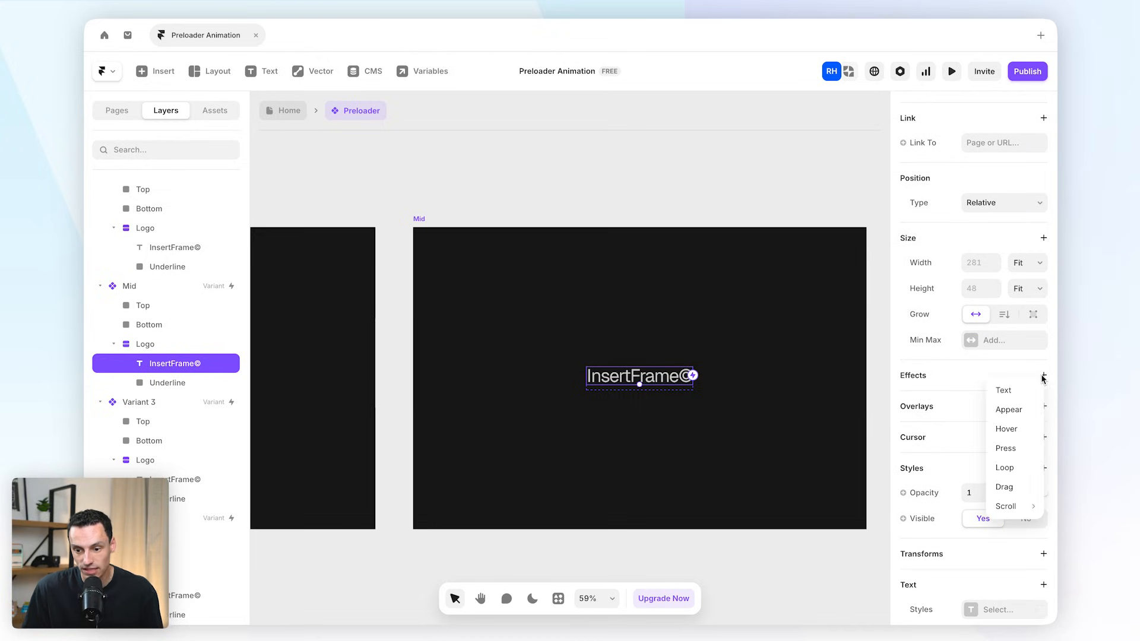
left_click(1011, 391)
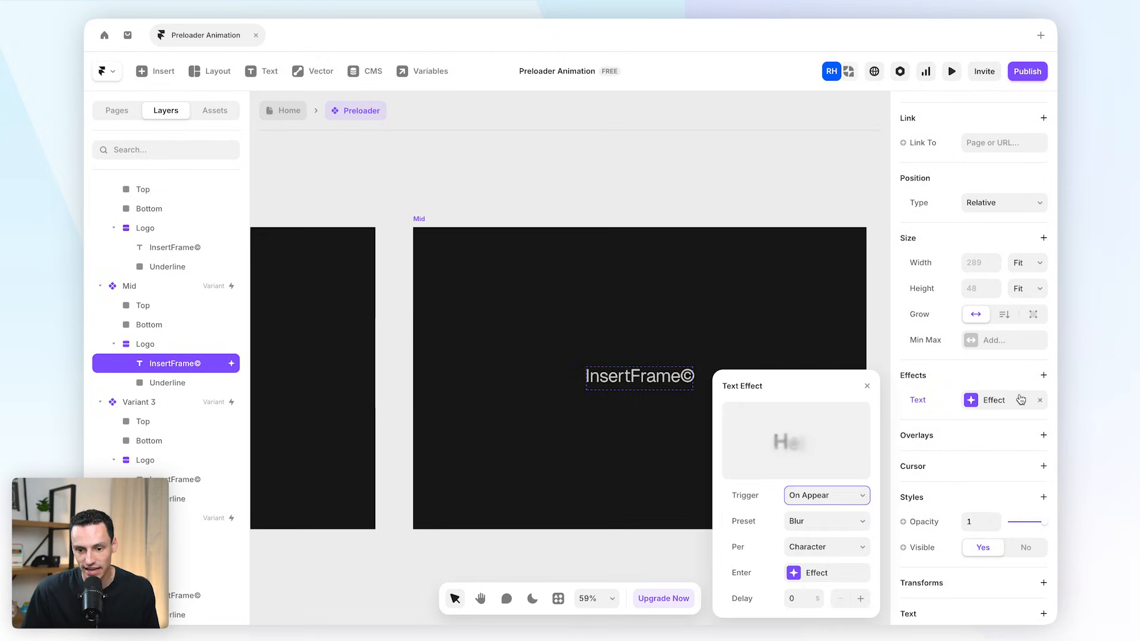
- Set the text effect's spring transition time to 0.2 s, preview the Preloader, and return to the canvas
left_click(810, 521)
left_click(823, 604)
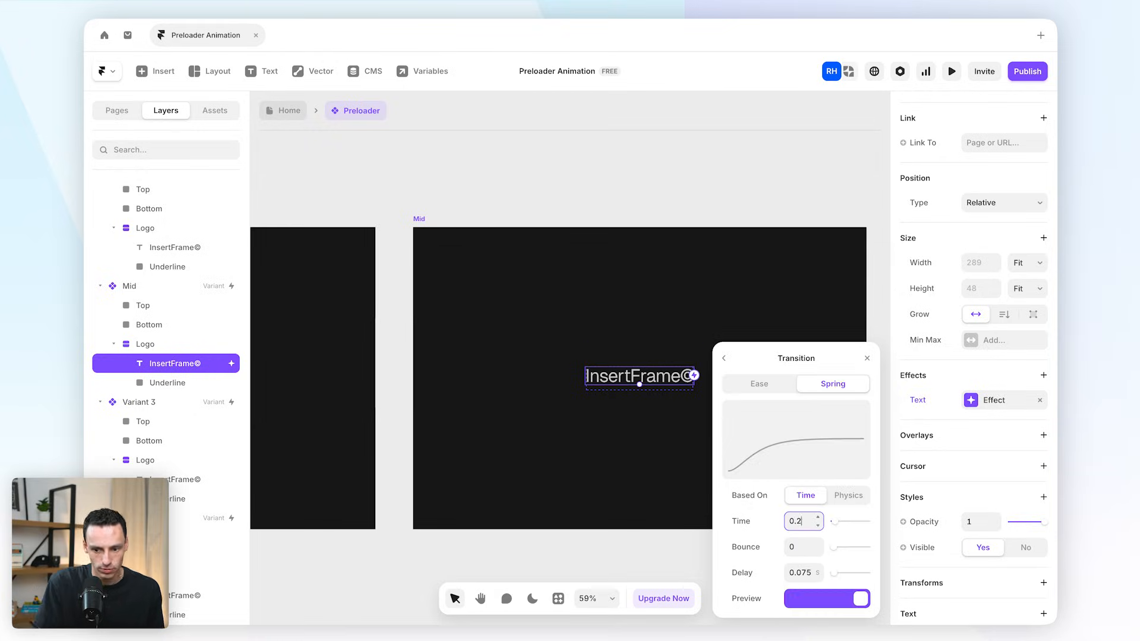
left_click(952, 71)
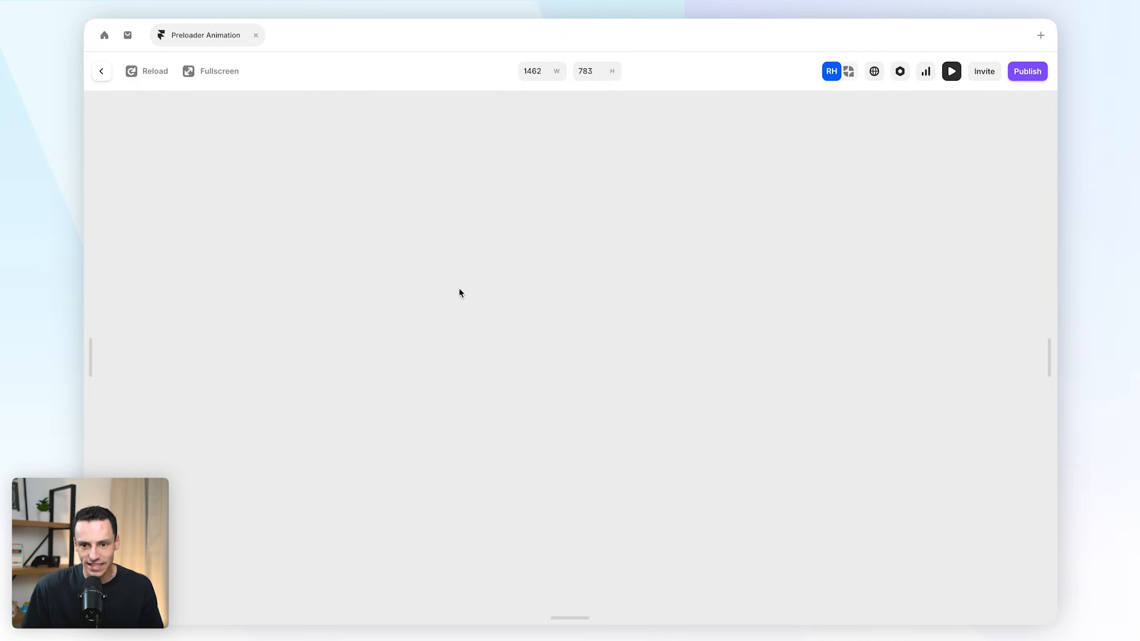
left_click(102, 73)
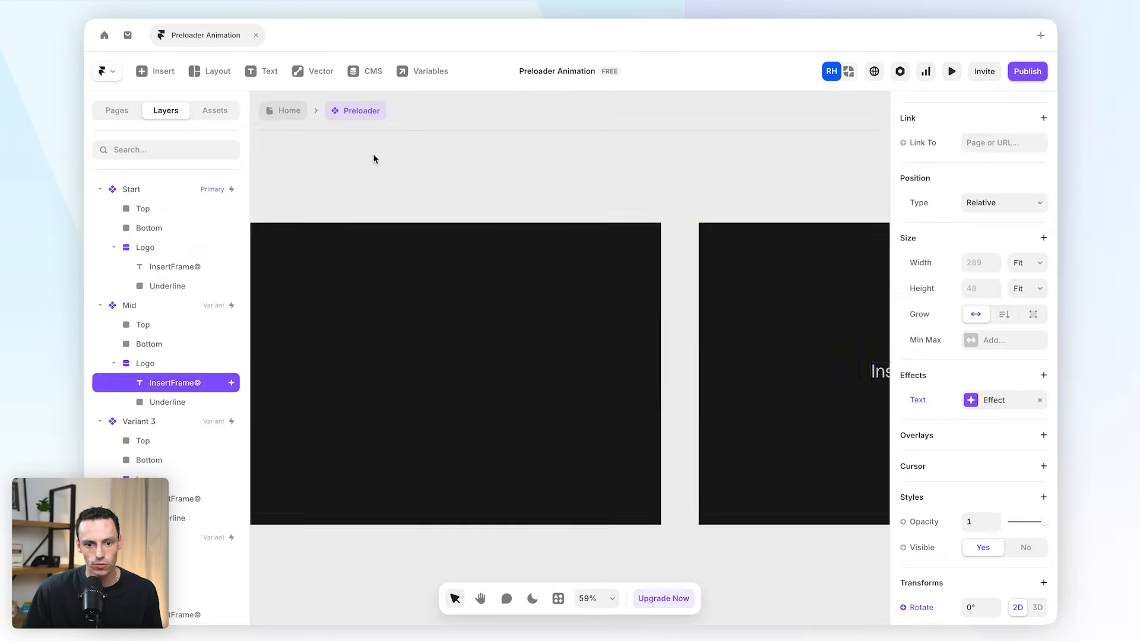
- Leave the component for the Home page and nest the Preloader inside the Desktop frame, above Main
key("Escape")
scroll(603, 268, "down", 2)
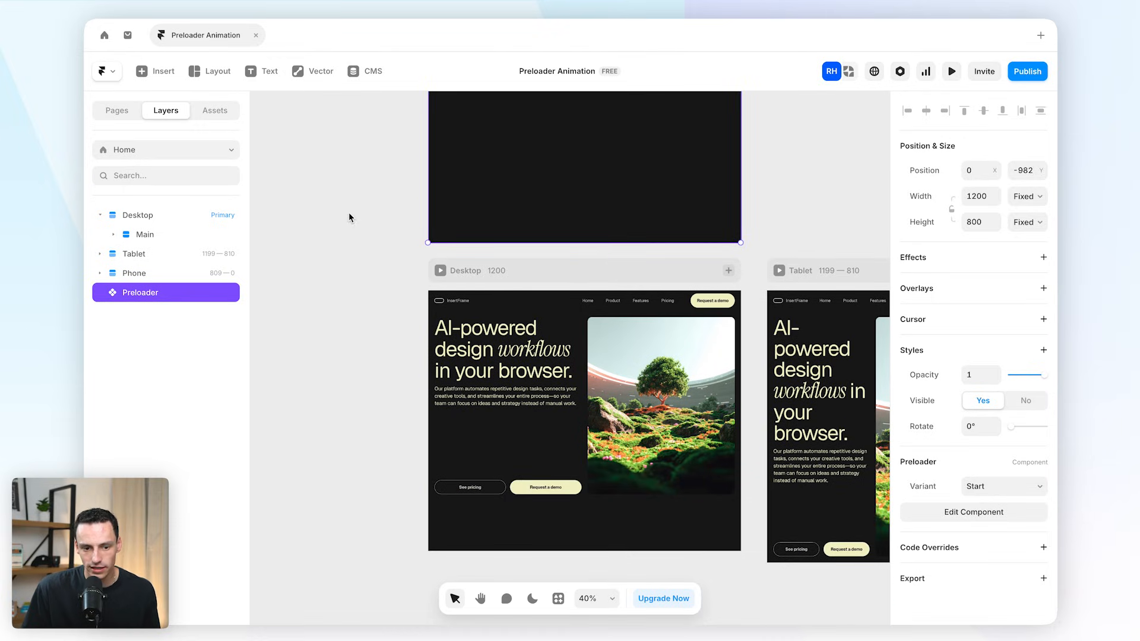
scroll(496, 191, "up", 1)
scroll(464, 168, "up", 1)
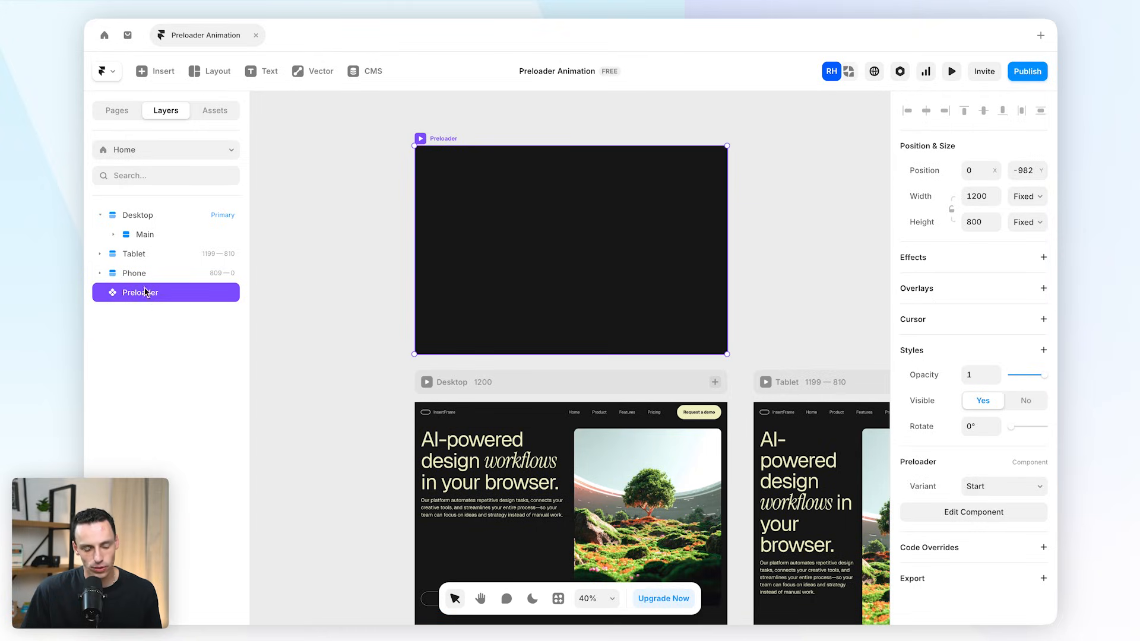
left_click_drag(129, 297, 118, 224)
- Set the nested Preloader's width to Fill and its height to the Viewport option at 100vh
scroll(743, 412, "down", 1)
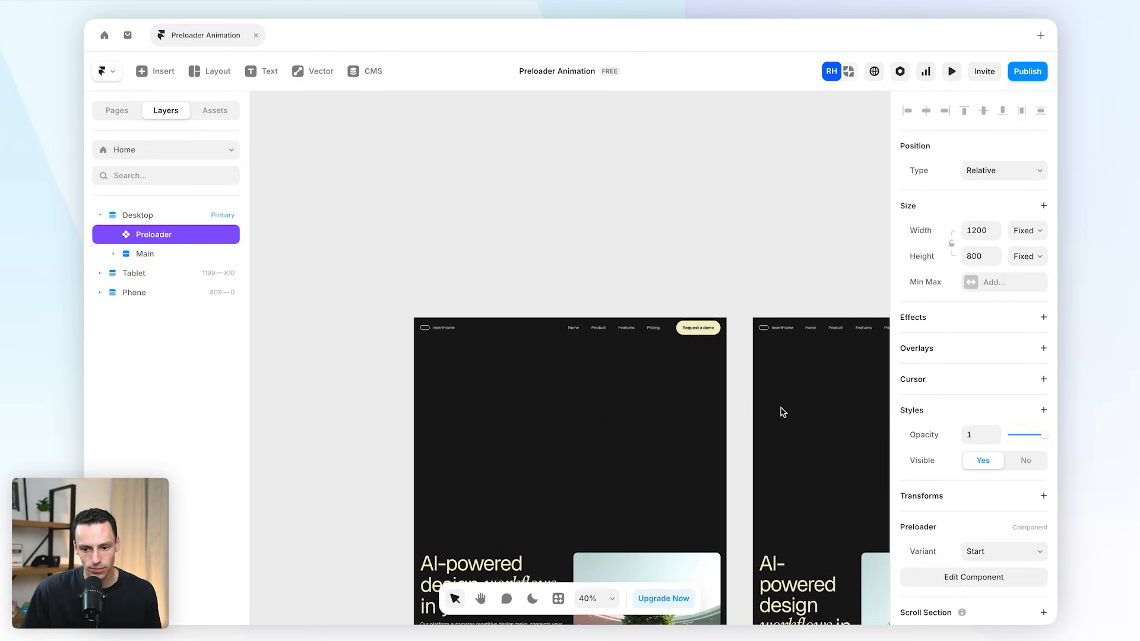
left_click(1025, 231)
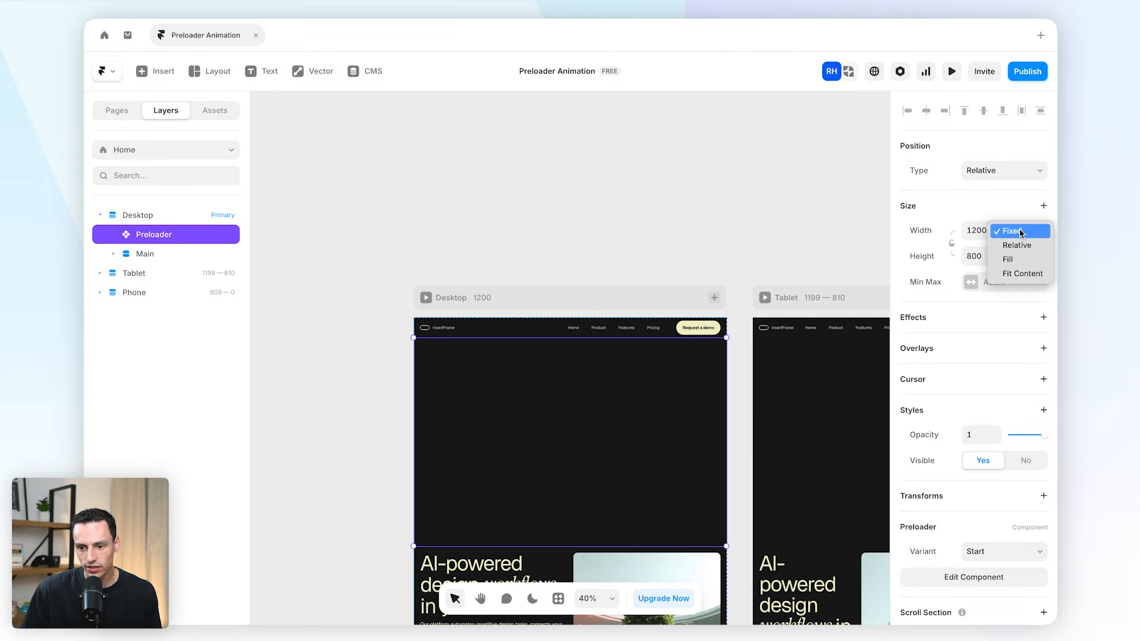
left_click(1006, 259)
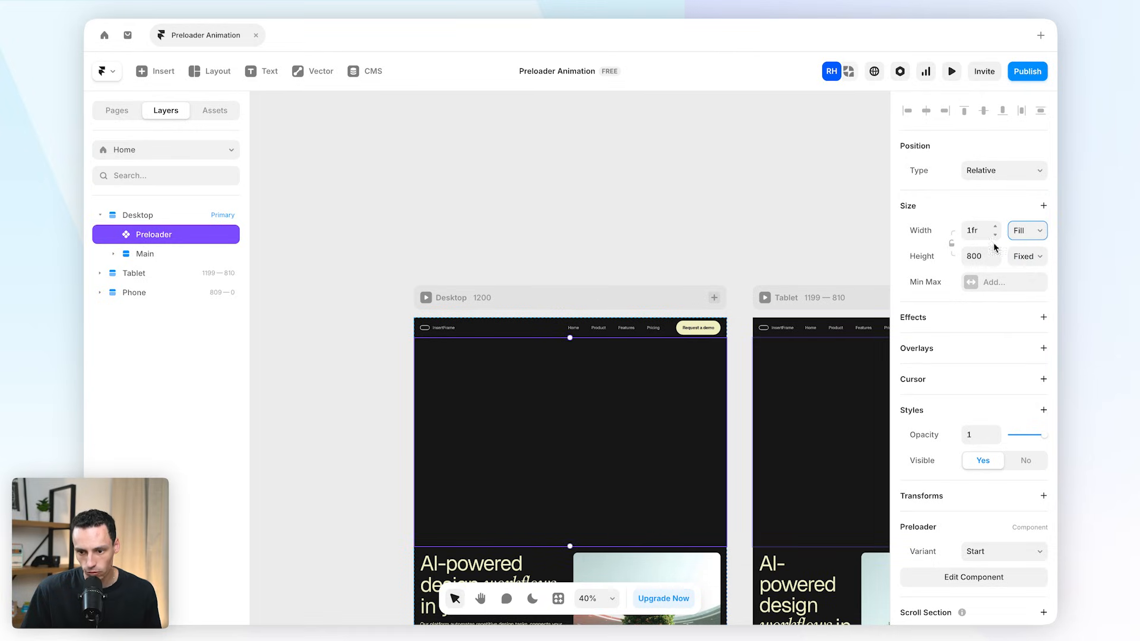
left_click(1026, 258)
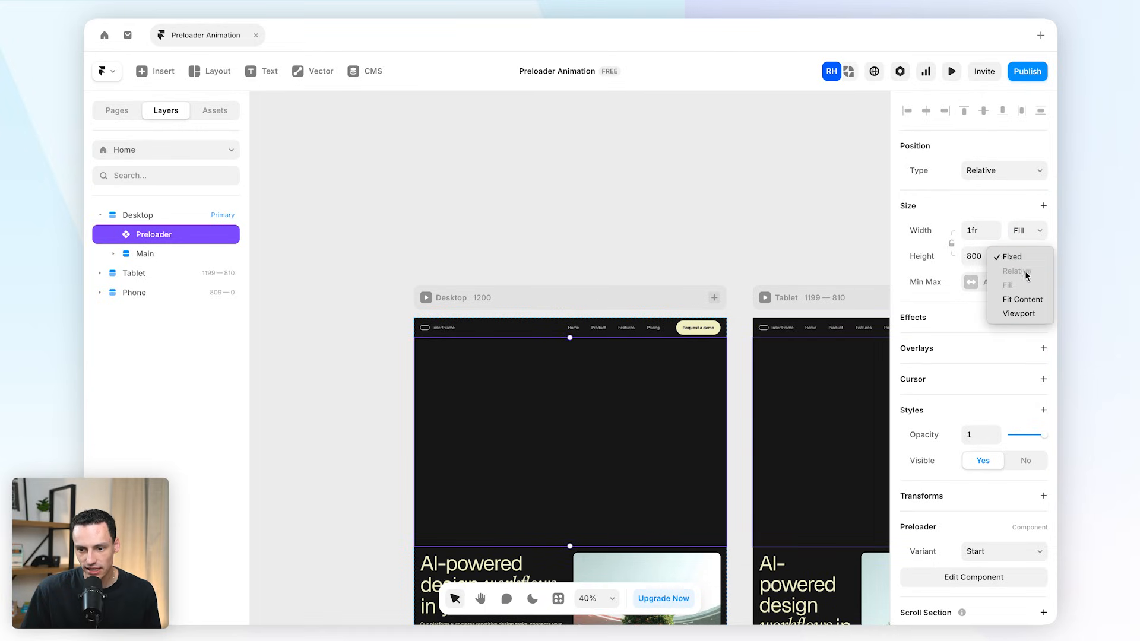
left_click(1020, 315)
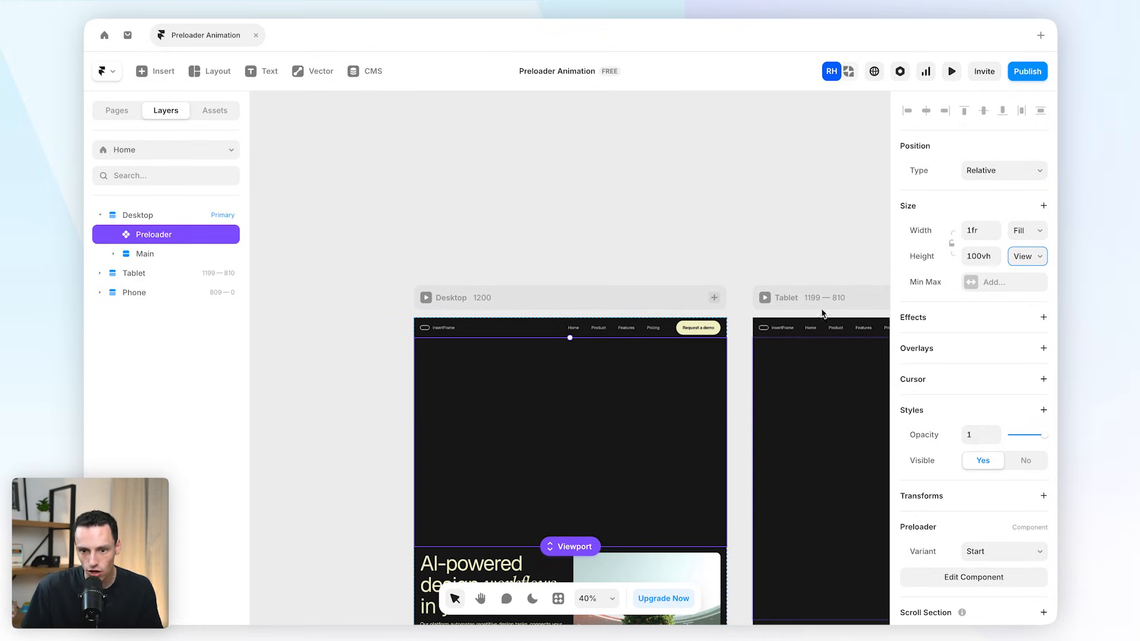
- Change the Preloader's position type to Fixed and align it with the top of the Desktop frame
left_click(990, 172)
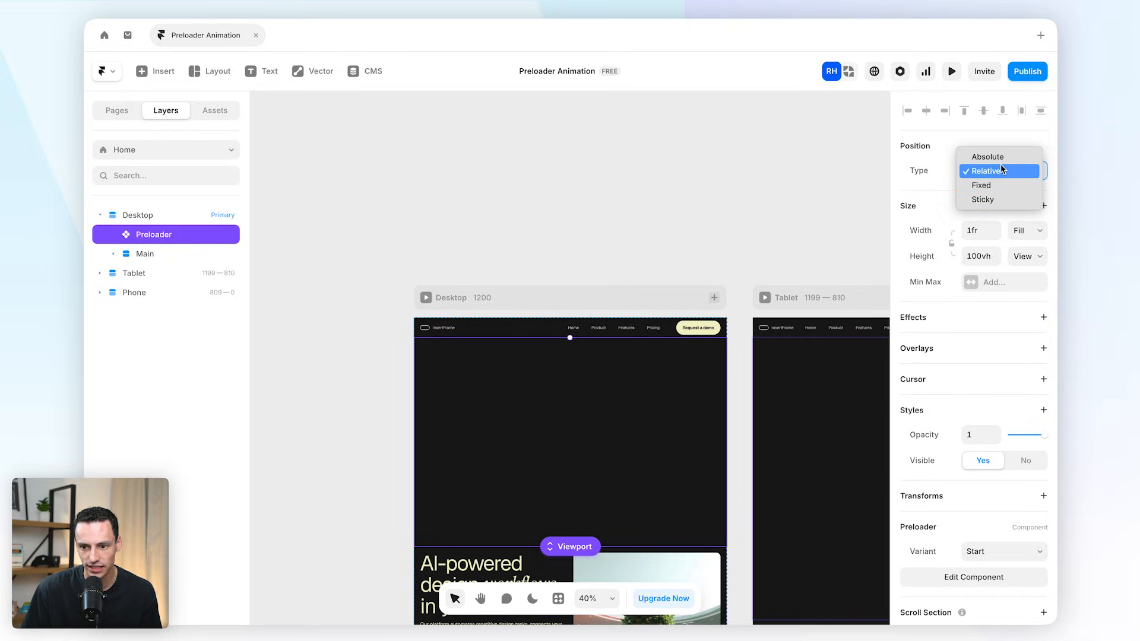
left_click(997, 183)
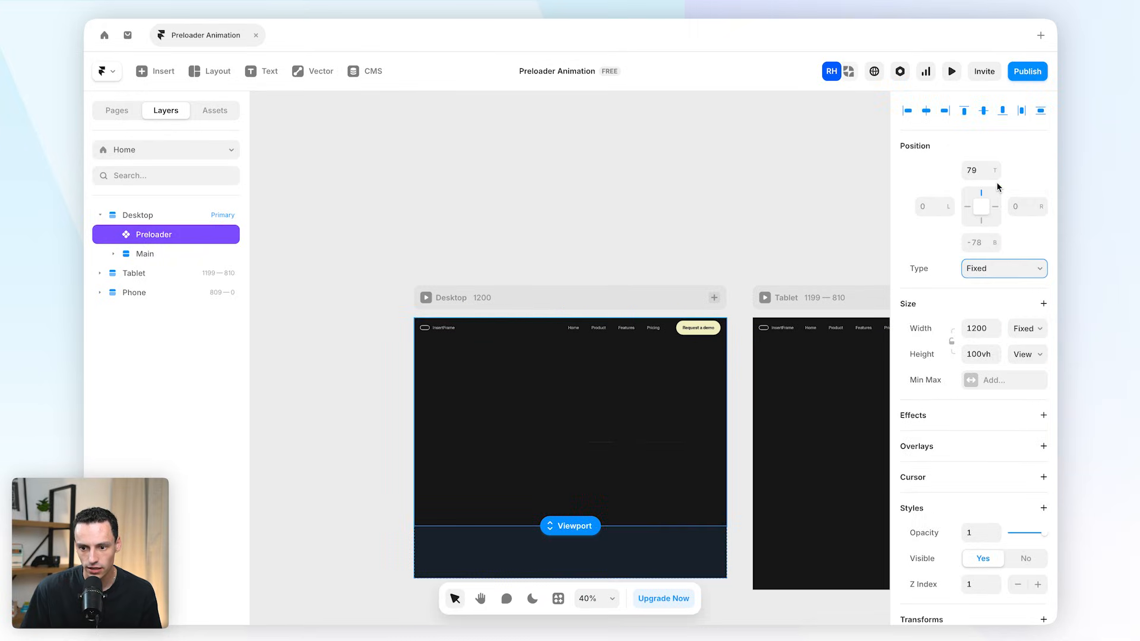
left_click(965, 112)
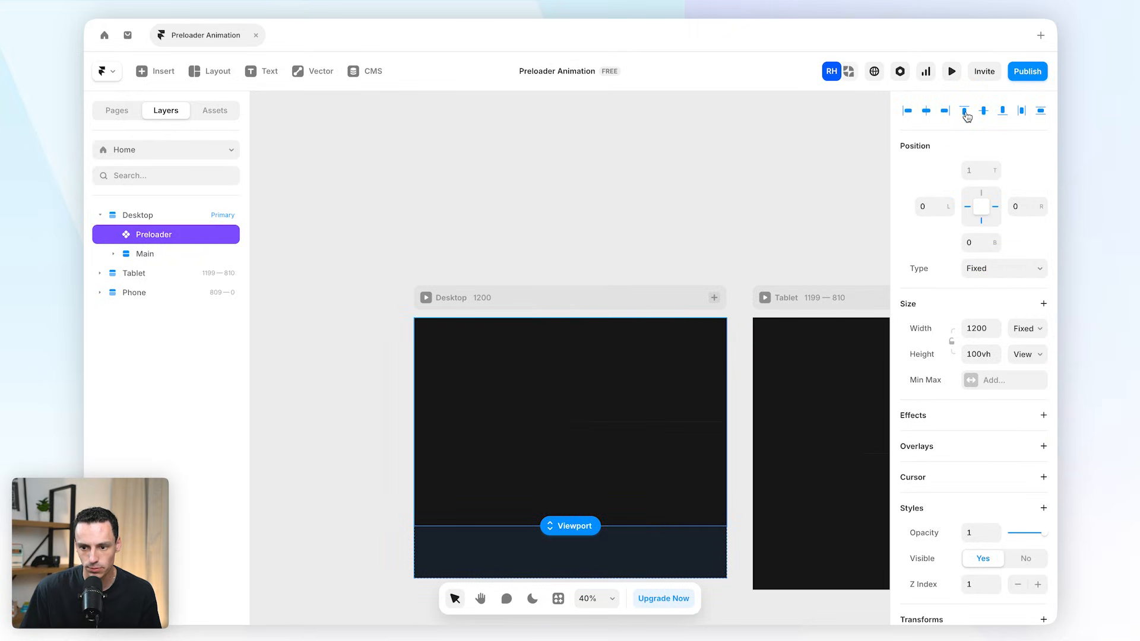
- Preview the Desktop page with the Preloader, reload it once to replay the animation, and return to the canvas
scroll(995, 430, "down", 3)
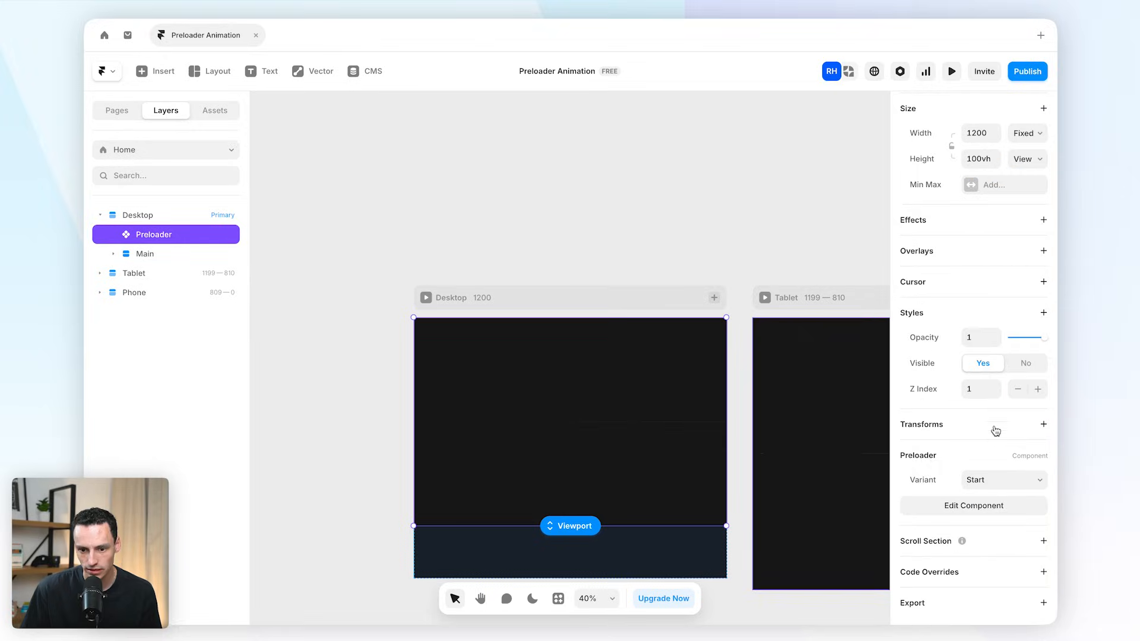
left_click(953, 71)
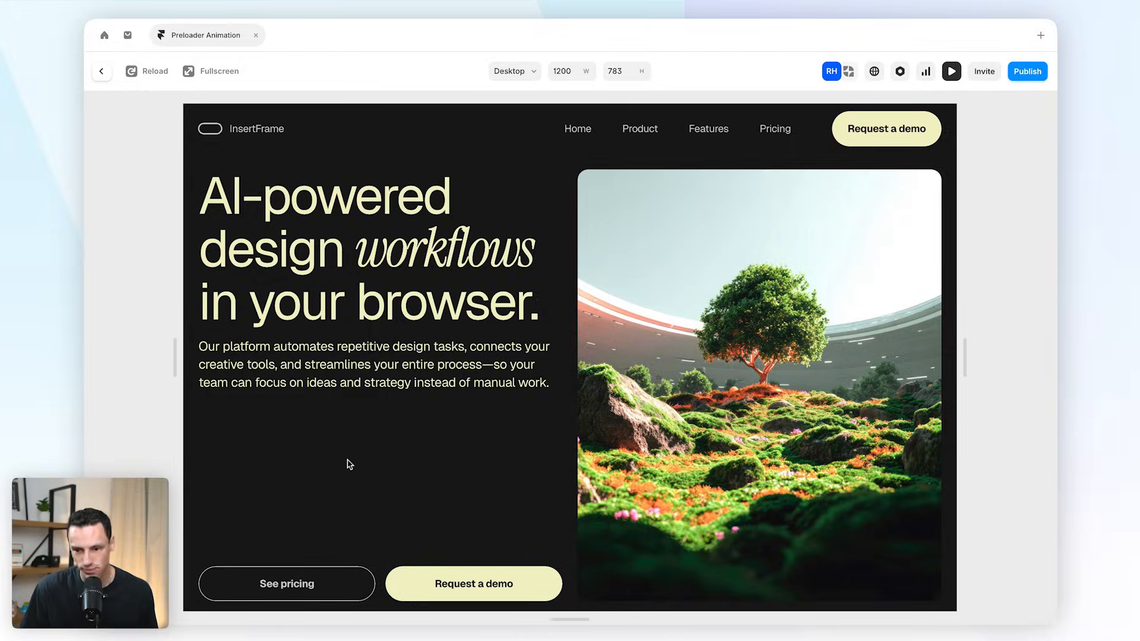
left_click(152, 72)
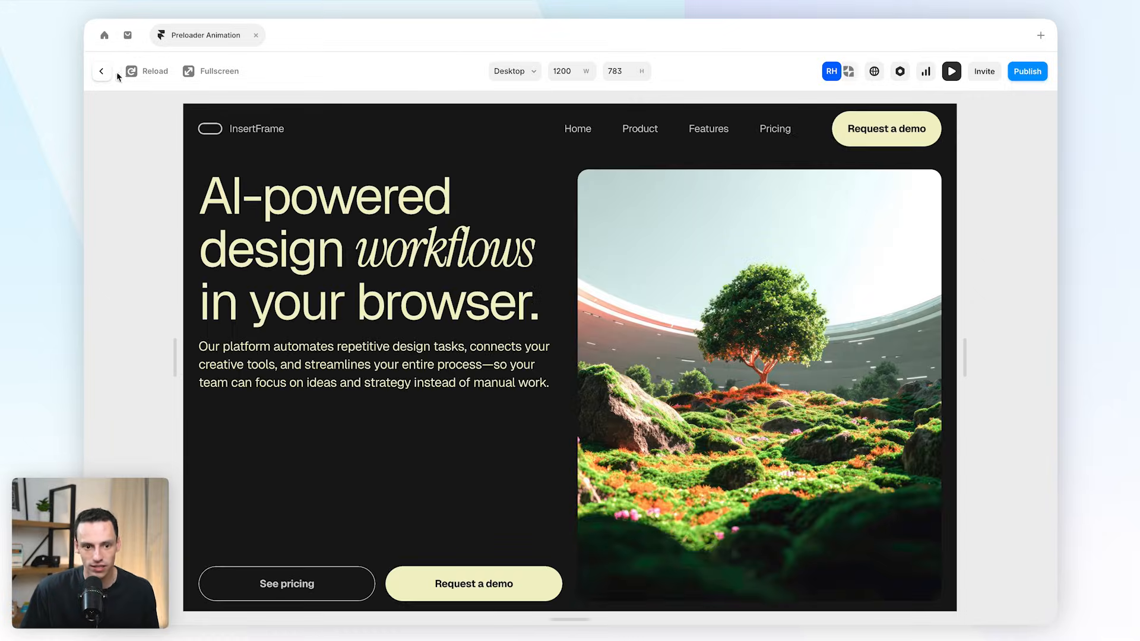
left_click(102, 71)
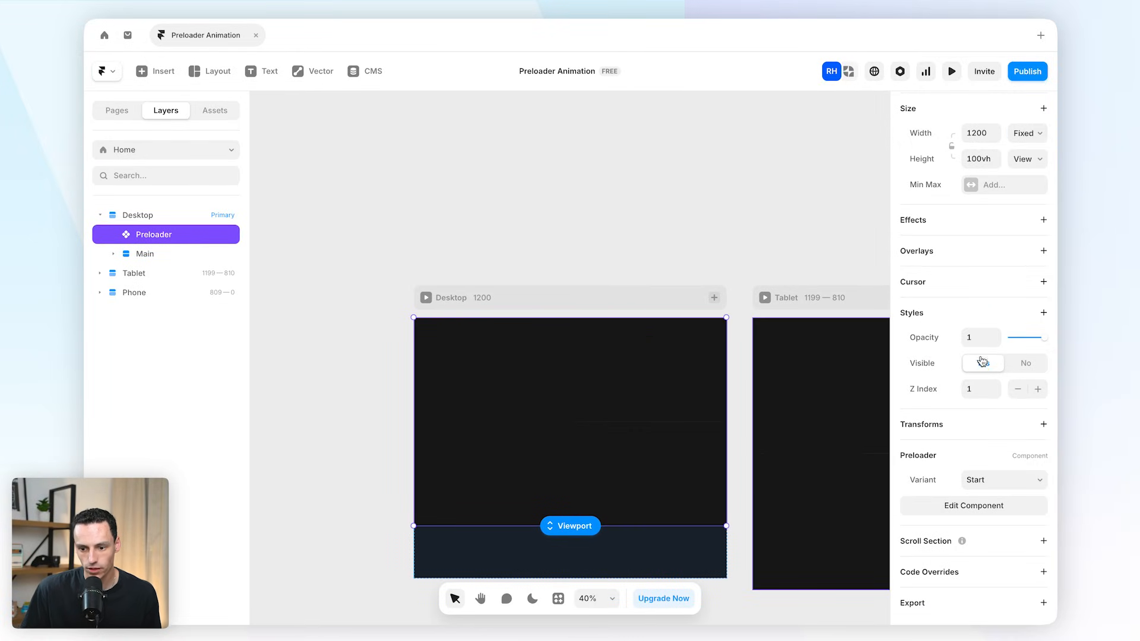
- Add the Pointer Events style to the Preloader with its value set to None
left_click(1043, 313)
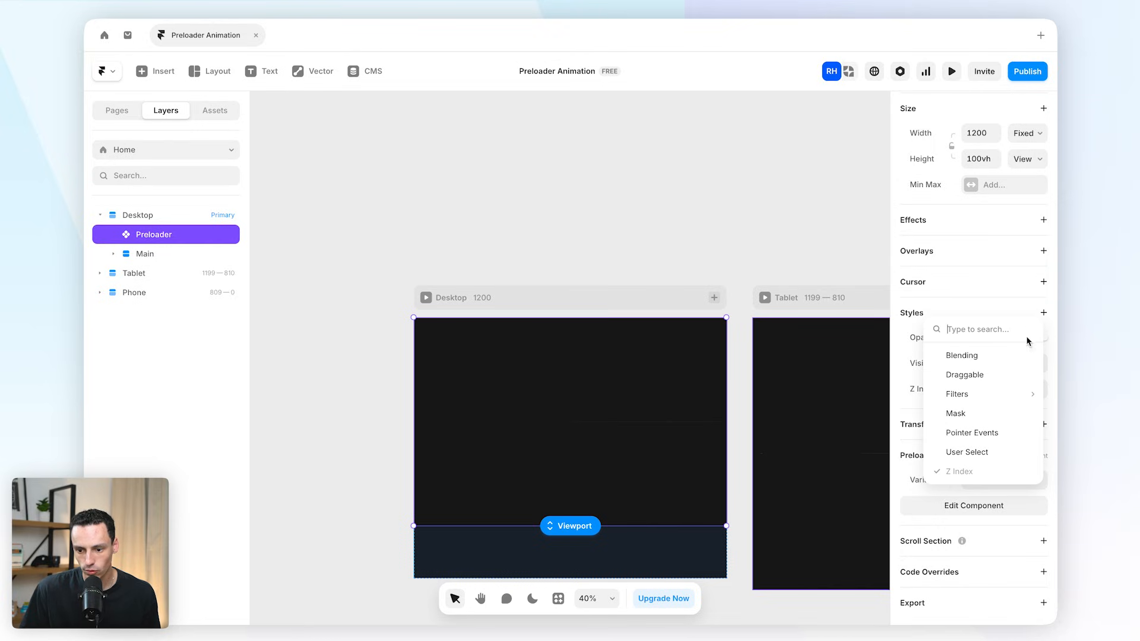
left_click(1003, 432)
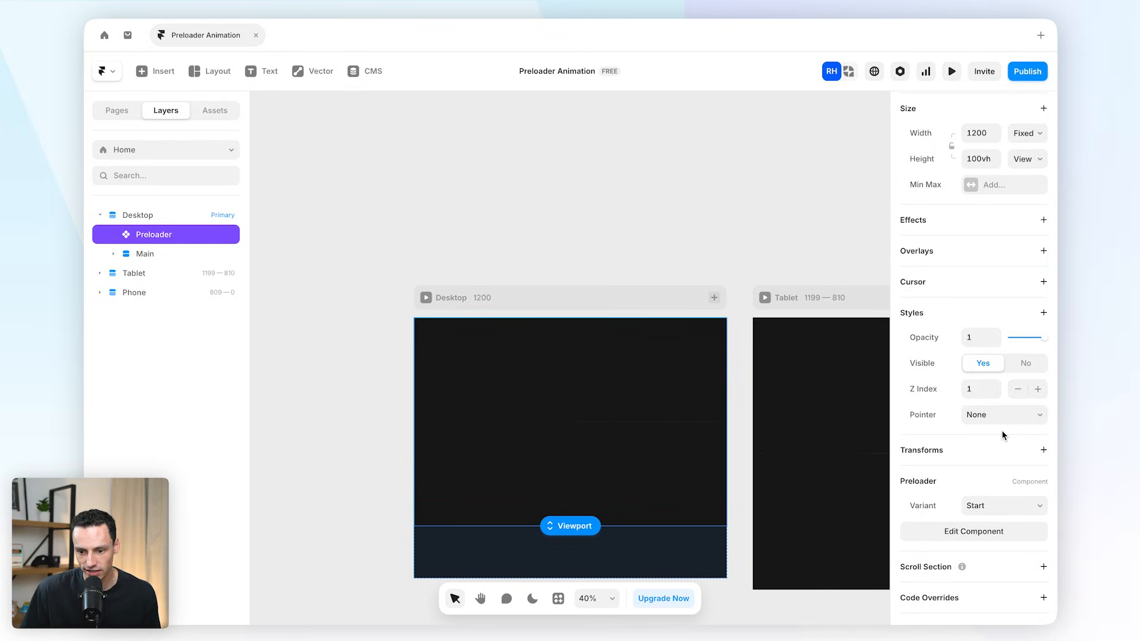
left_click(981, 420)
left_click(984, 418)
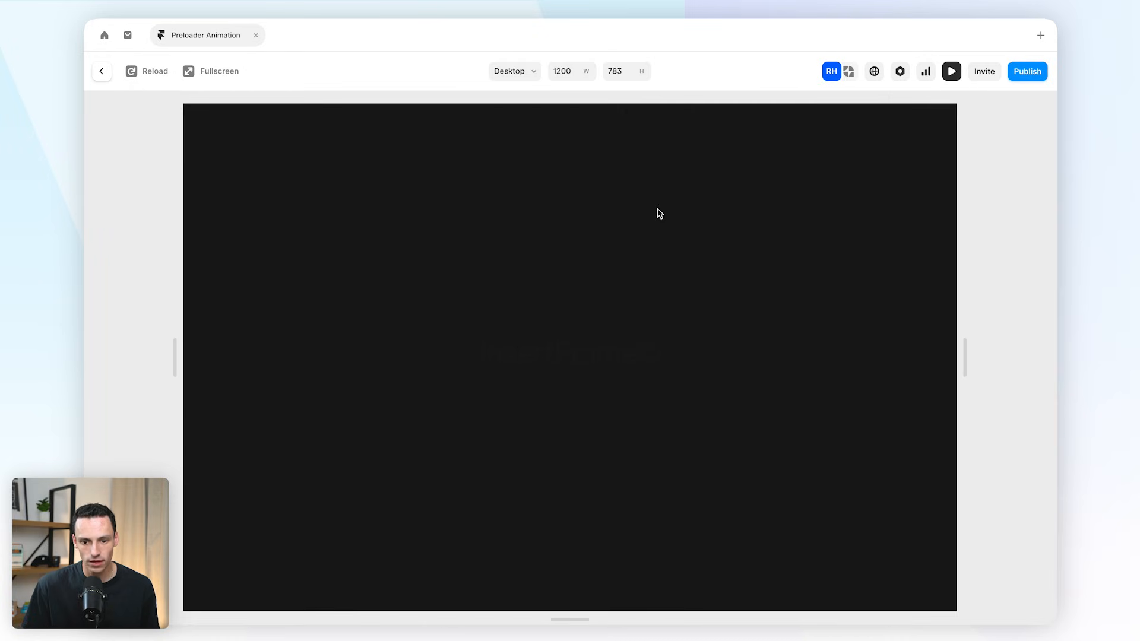
- Preview the Desktop page and test that its headline and paragraph text can be selected once the Preloader has played
left_click(952, 72)
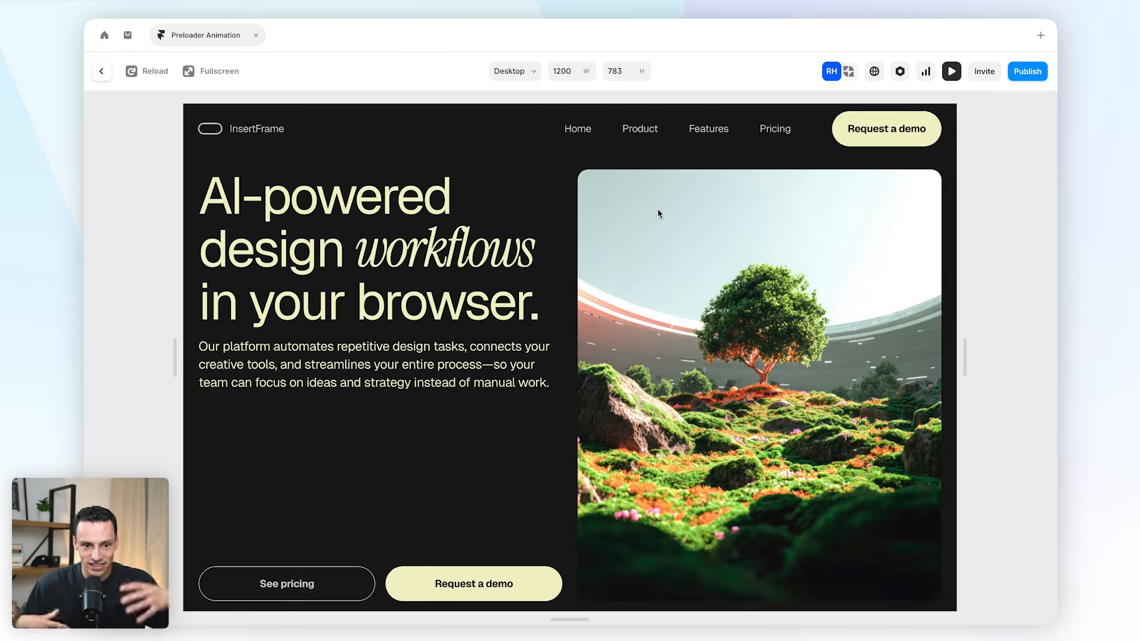
left_click_drag(286, 195, 416, 302)
left_click(455, 313)
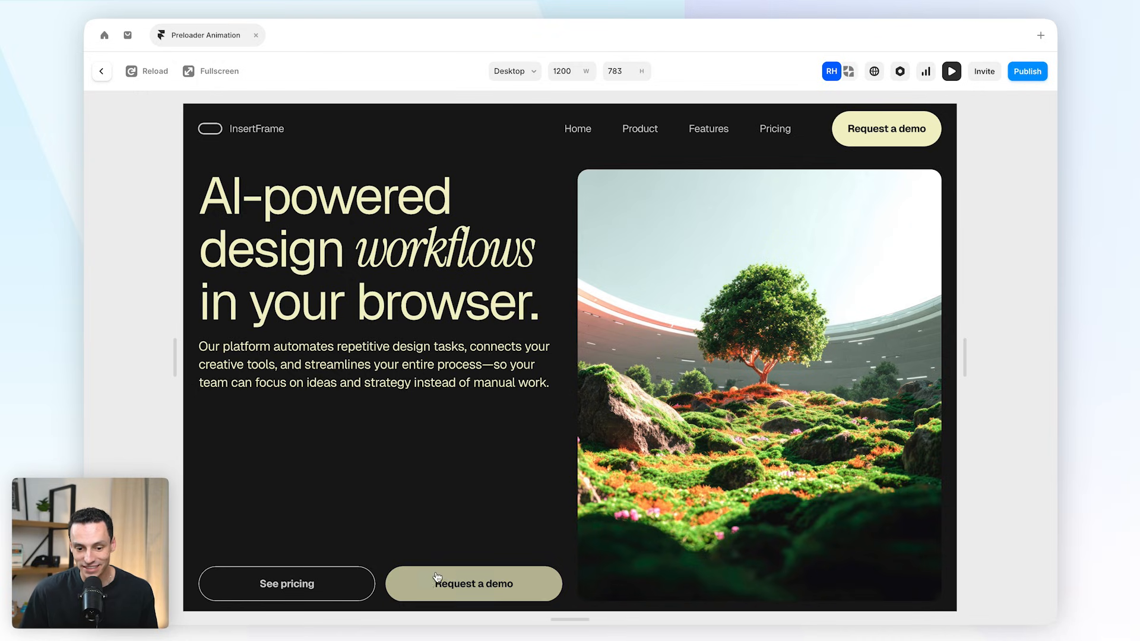
left_click_drag(351, 584, 386, 249)
left_click(457, 334)
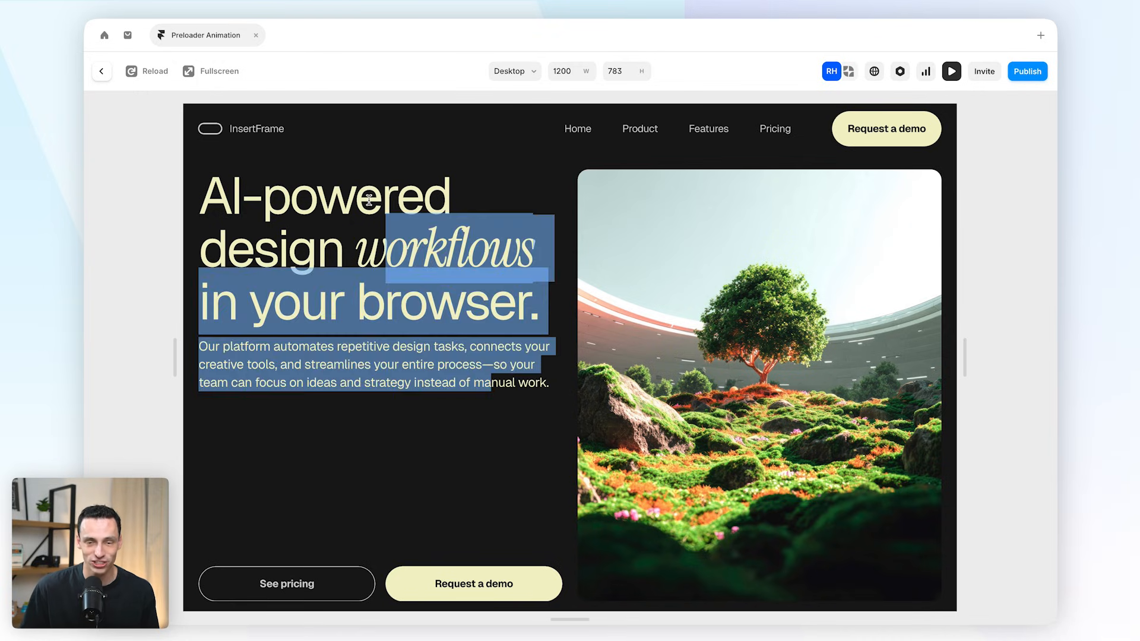